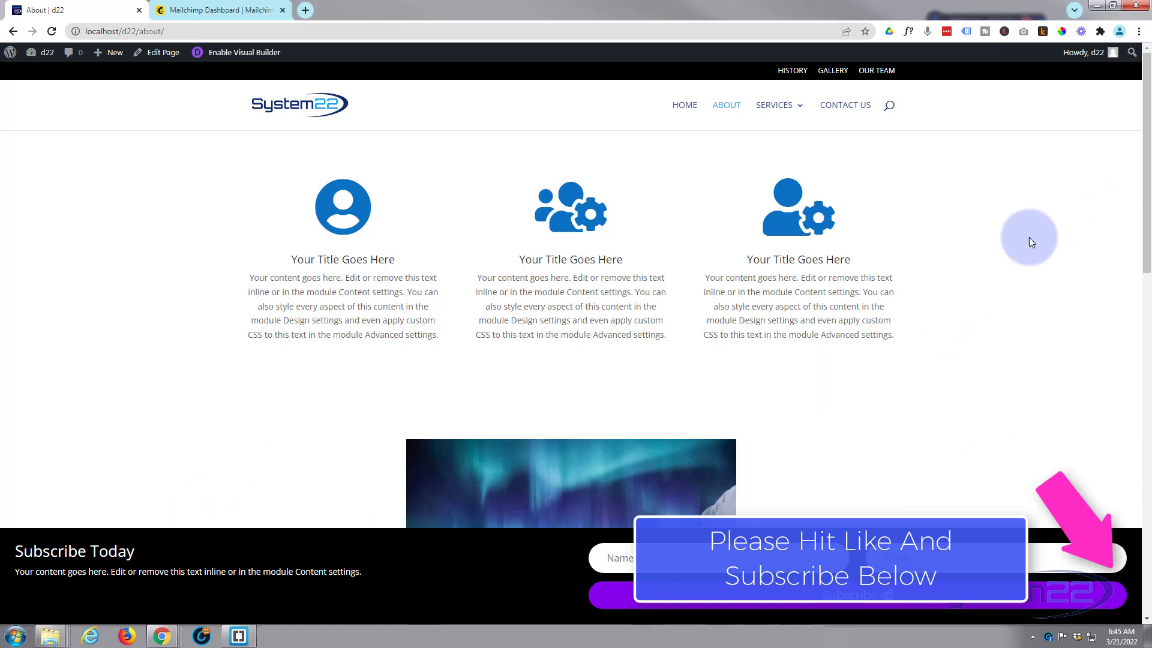
Step: Delete the old Subscribe Today section from the About page
scroll(1029, 239, "down", 8)
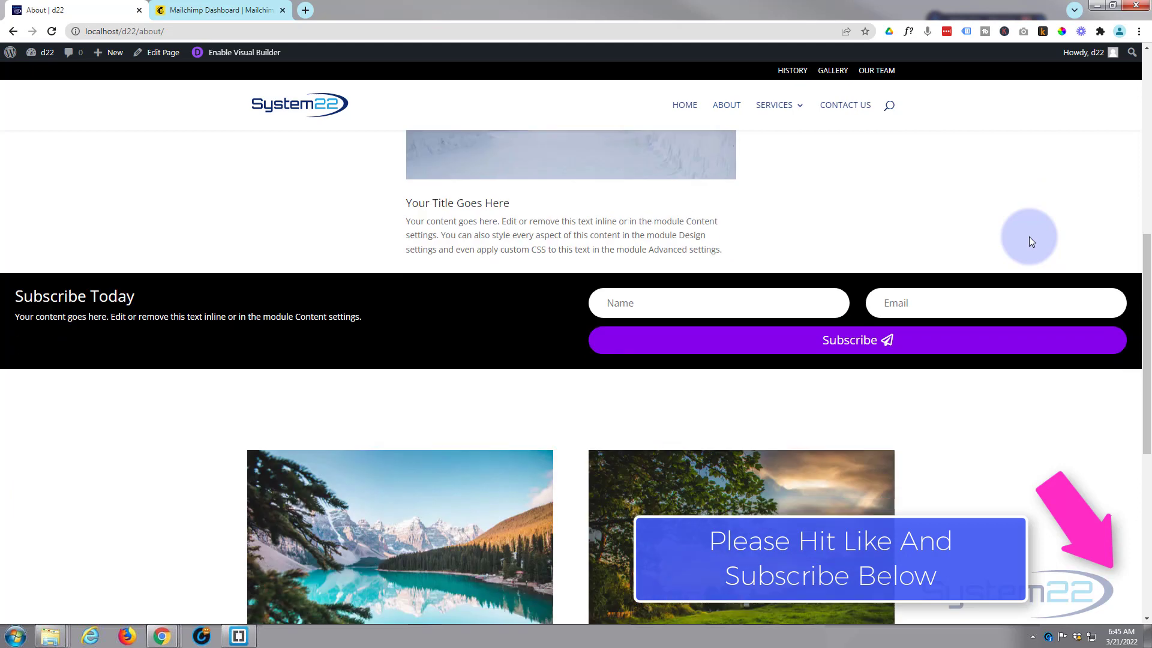
scroll(1030, 241, "down", 4)
scroll(1028, 237, "down", 3)
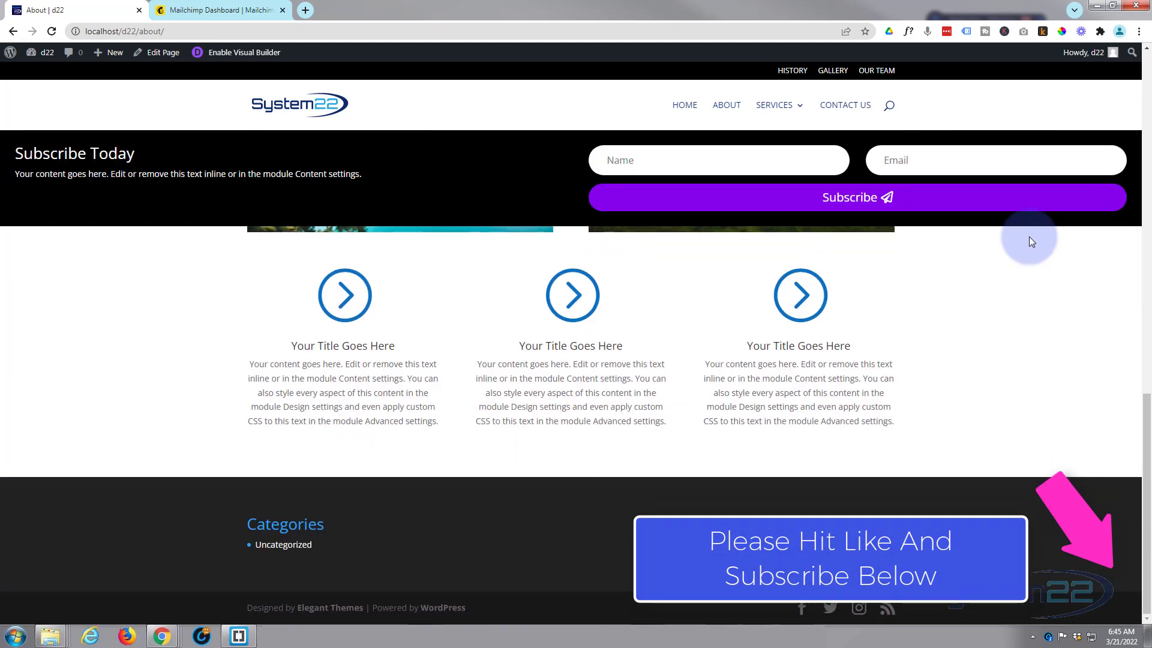
scroll(720, 270, "up", 2)
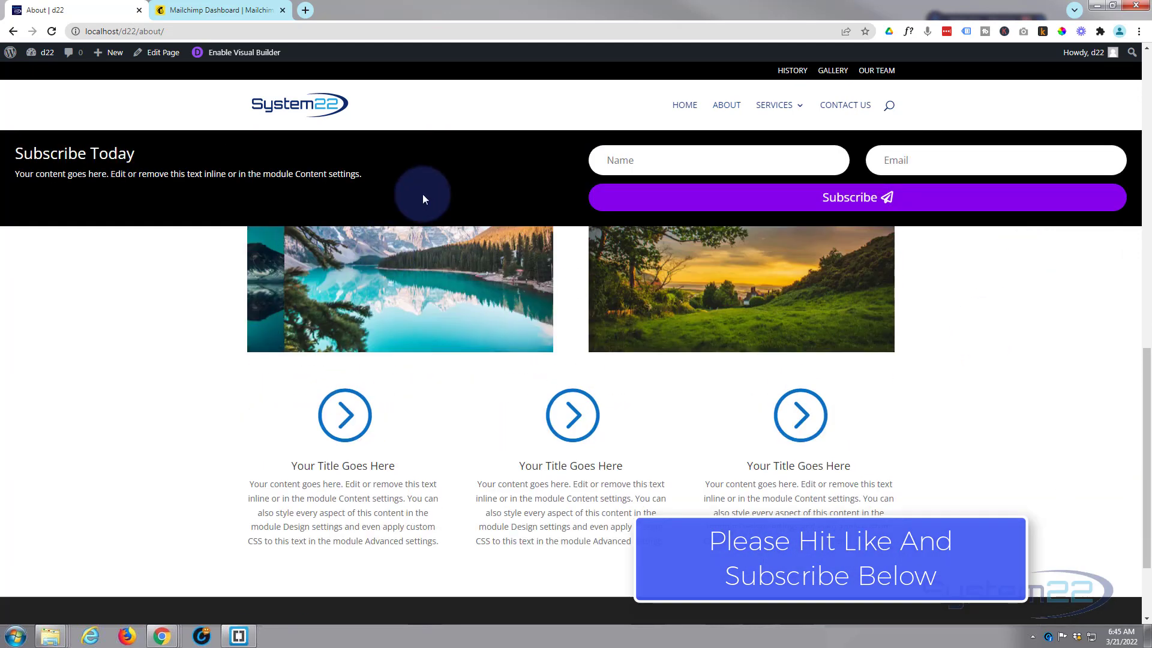
scroll(578, 360, "up", 10)
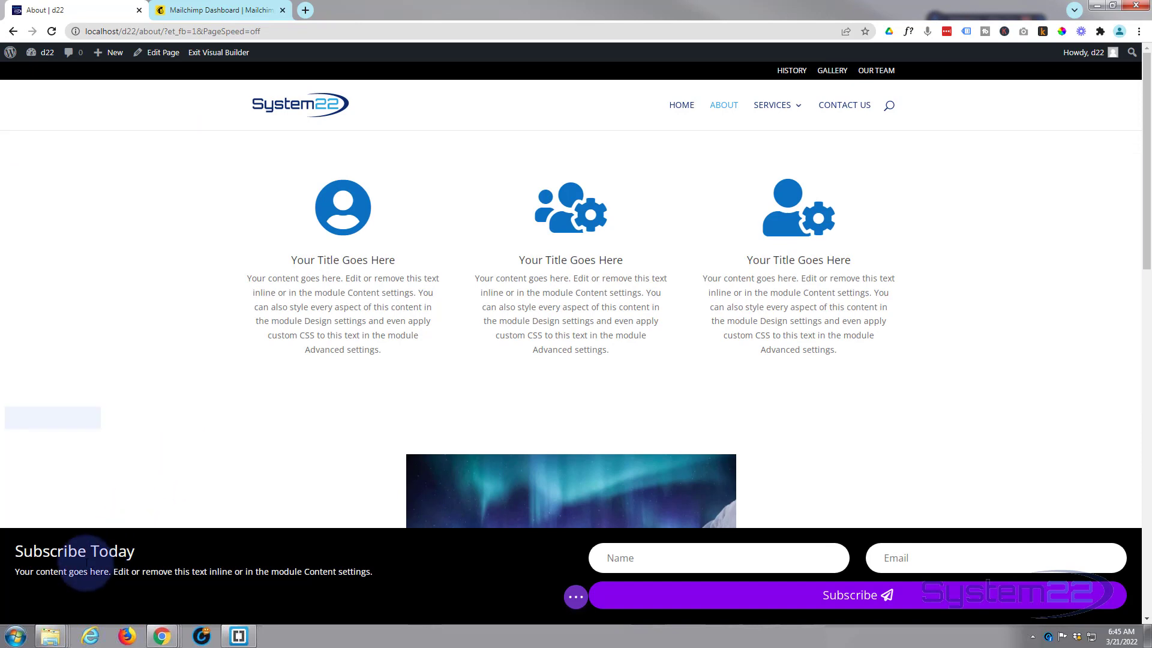
mouse_move(74, 550)
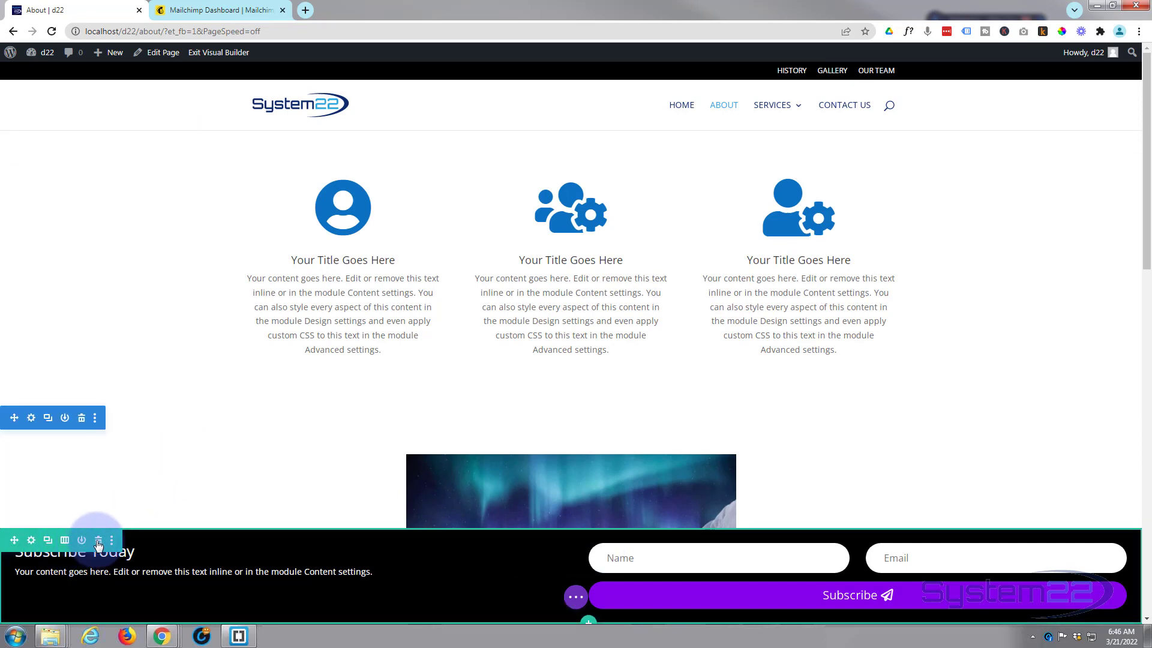
left_click(98, 541)
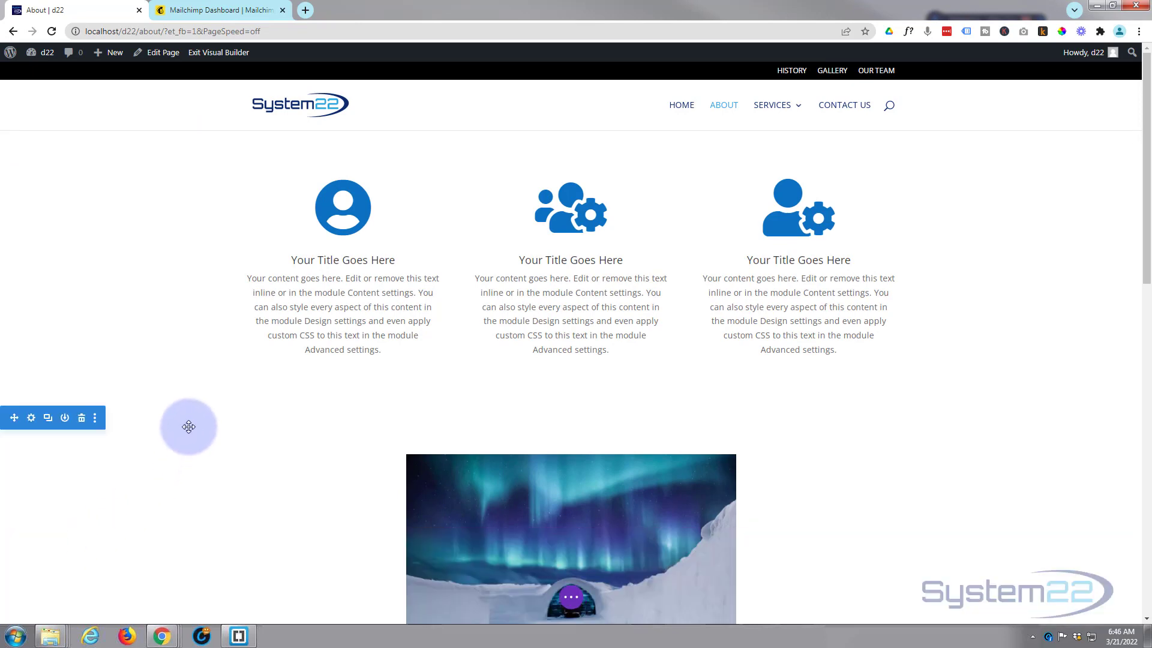
Step: Add a one-column row below the aurora image and insert an Email Optin module
scroll(189, 427, "down", 5)
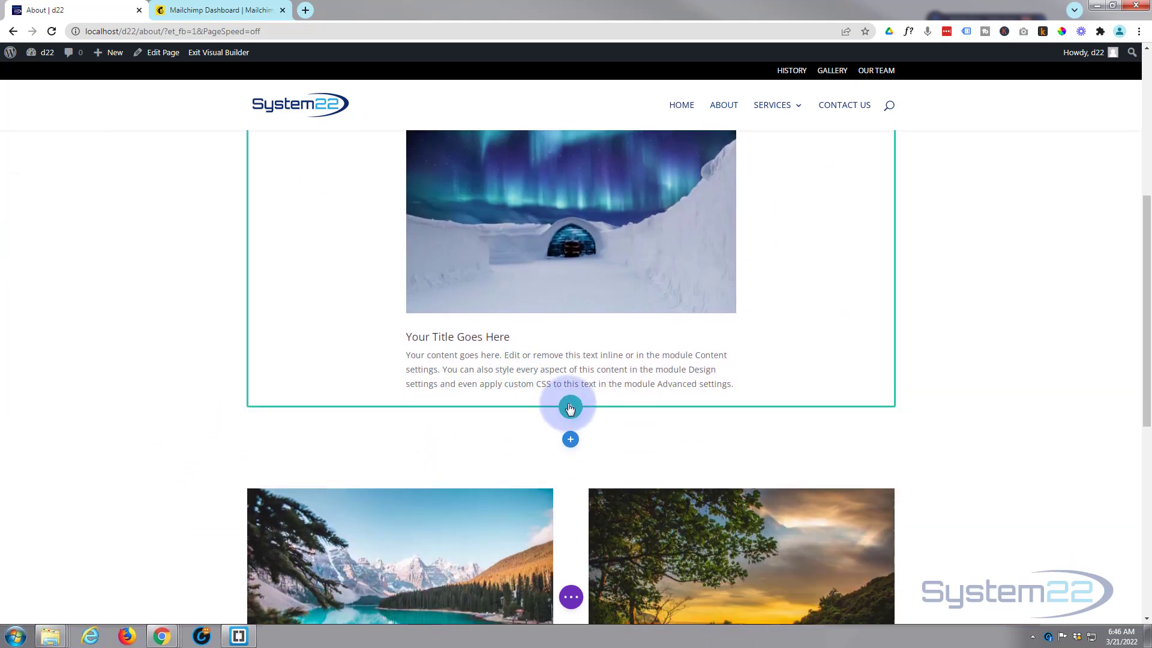
left_click(570, 408)
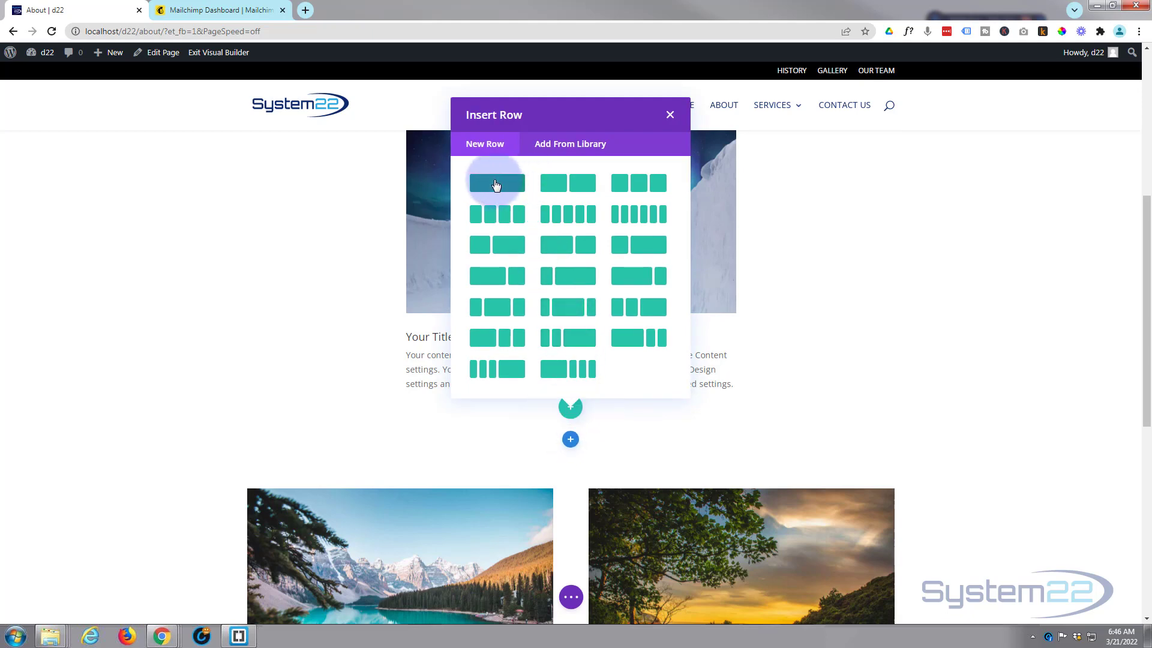
left_click(495, 185)
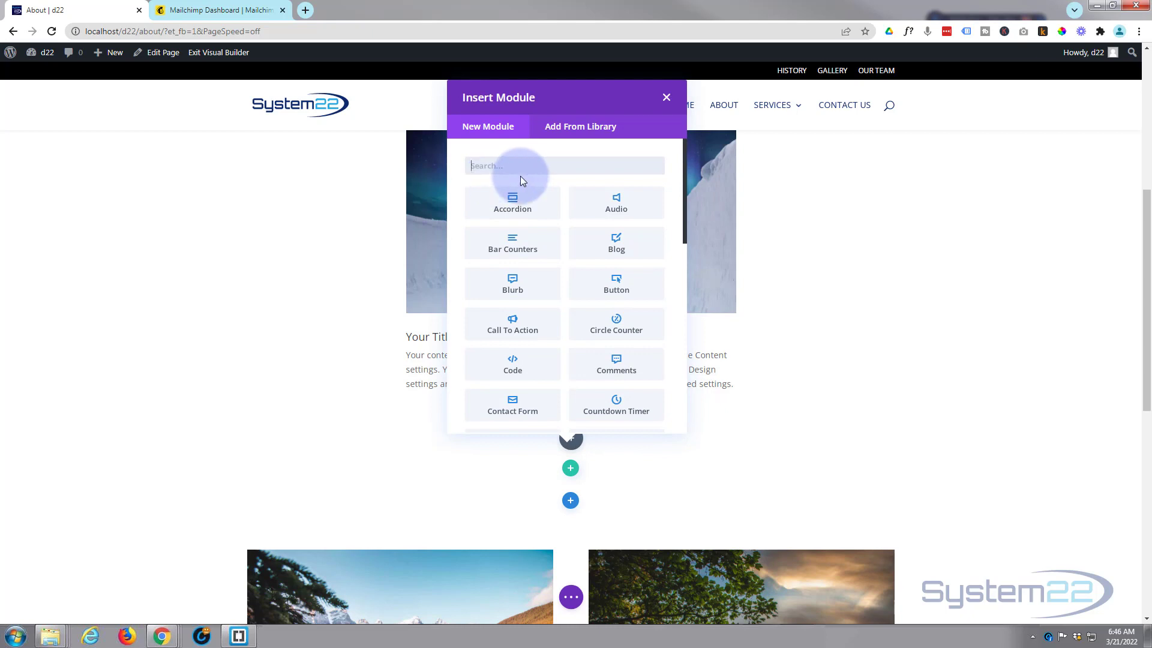
scroll(587, 214, "down", 1)
scroll(587, 214, "down", 4)
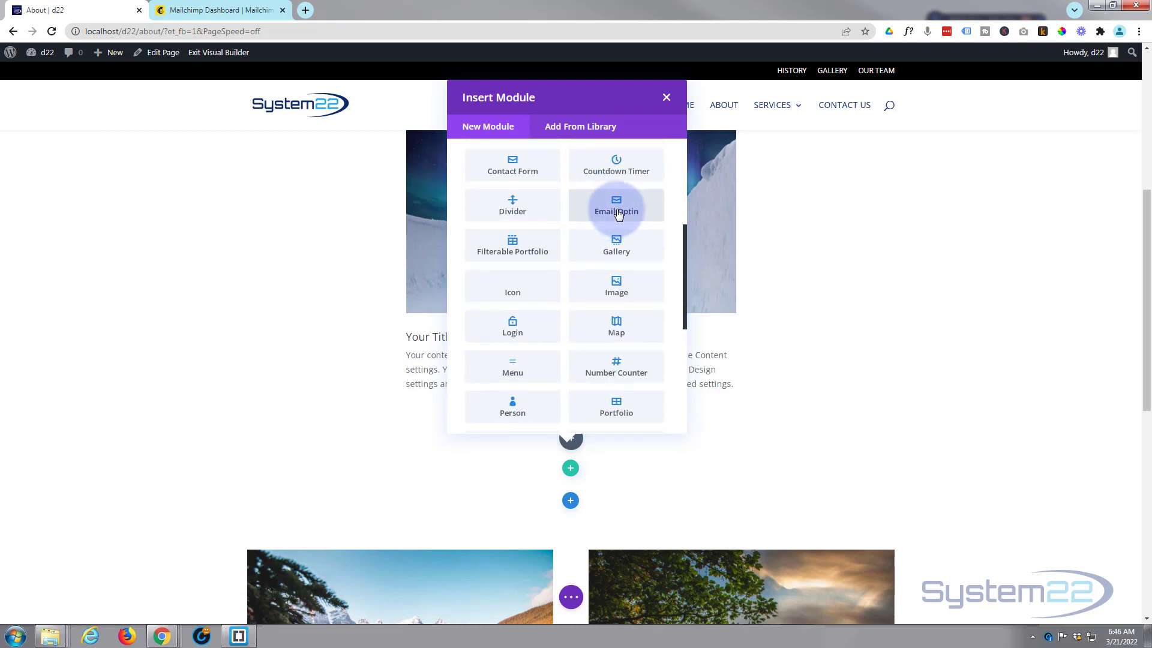
left_click(618, 213)
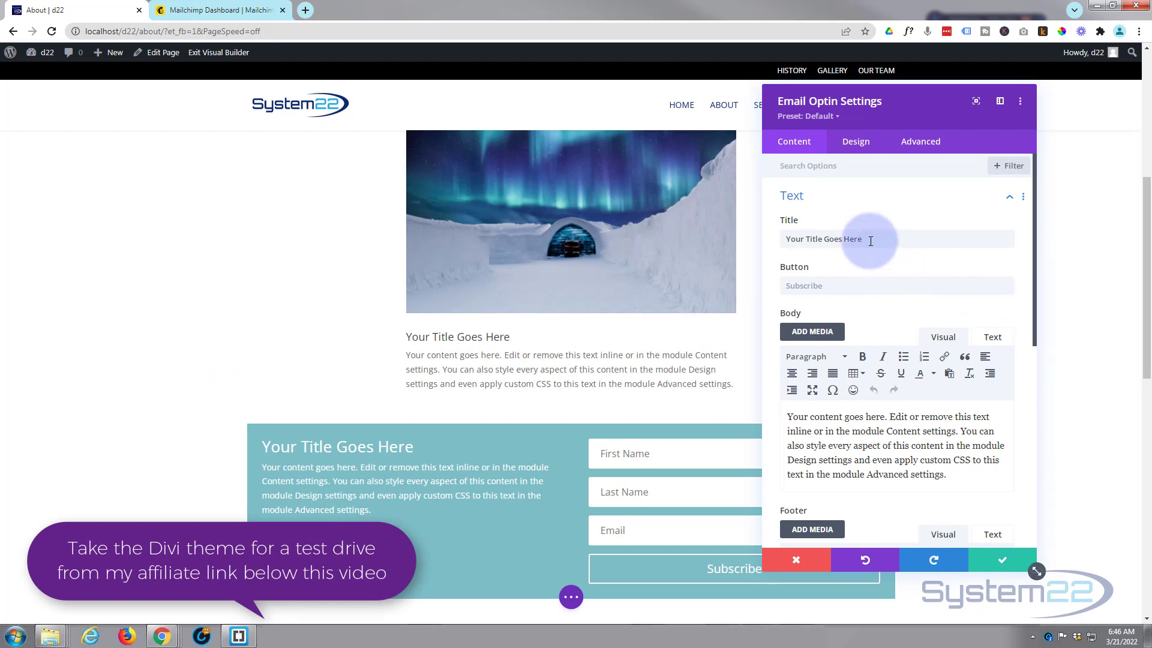
Step: Replace the title with 'Subscribe' and delete the body text after the first sentence
left_click_drag(869, 240, 753, 242)
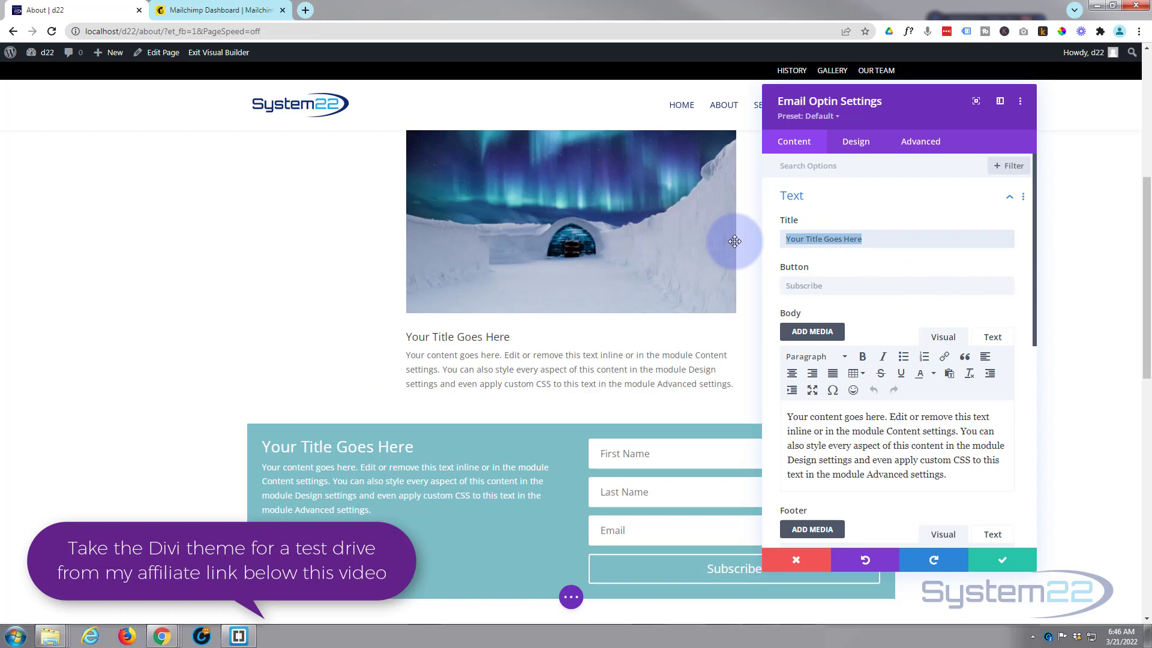
type("Subscribe")
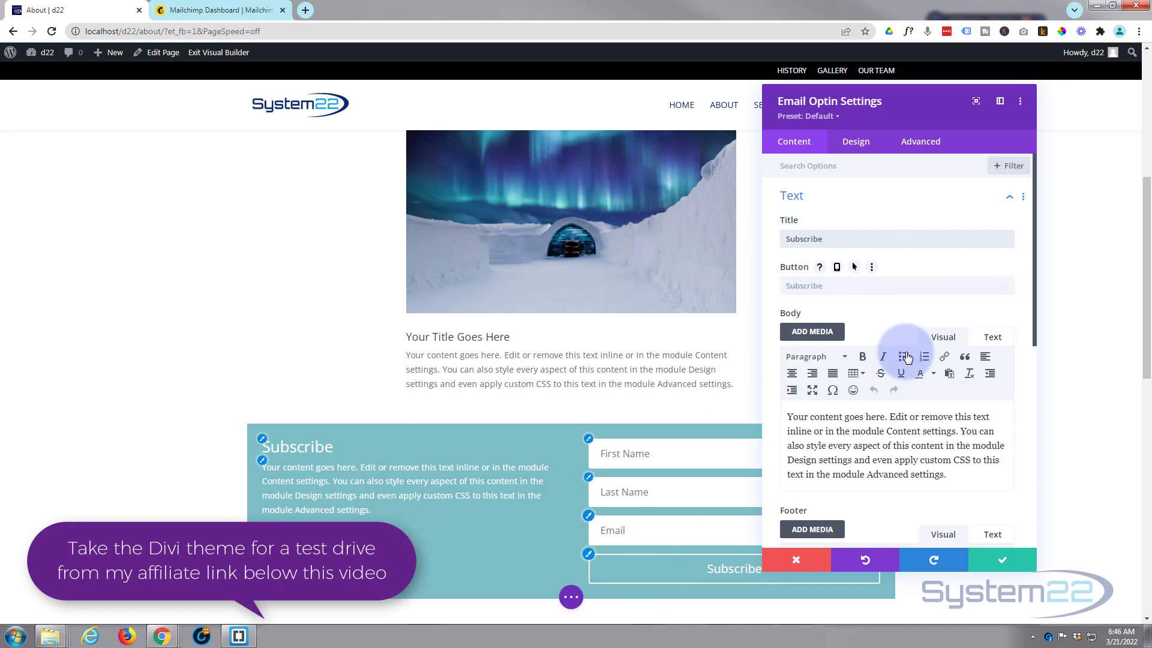
scroll(891, 357, "down", 1)
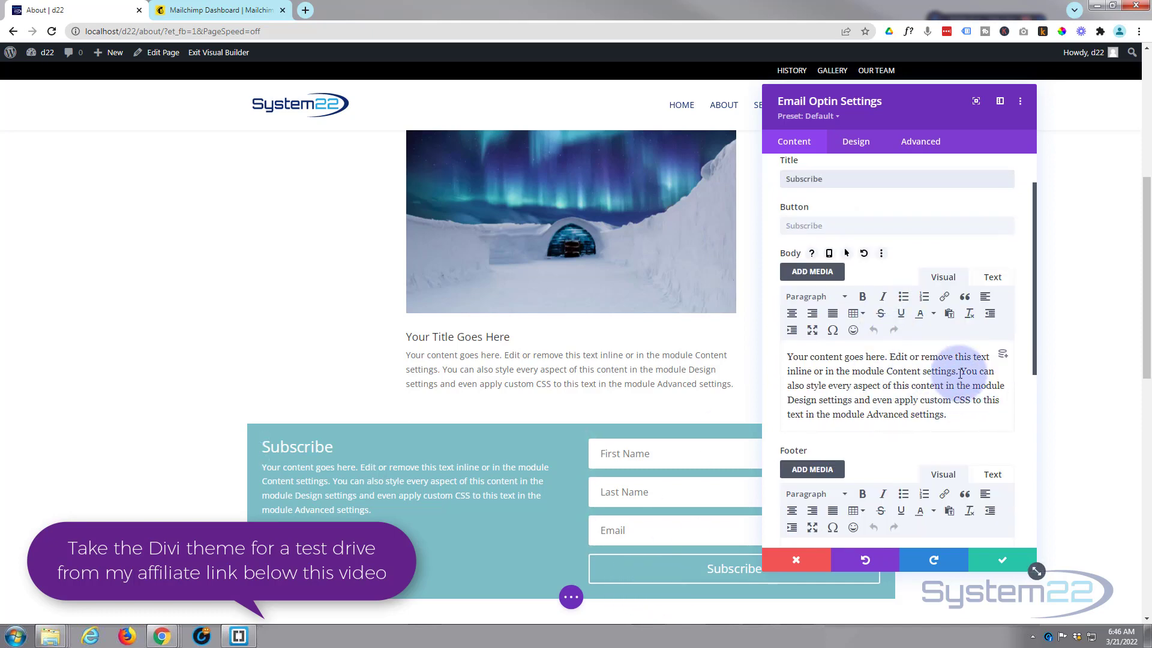
left_click_drag(961, 371, 981, 425)
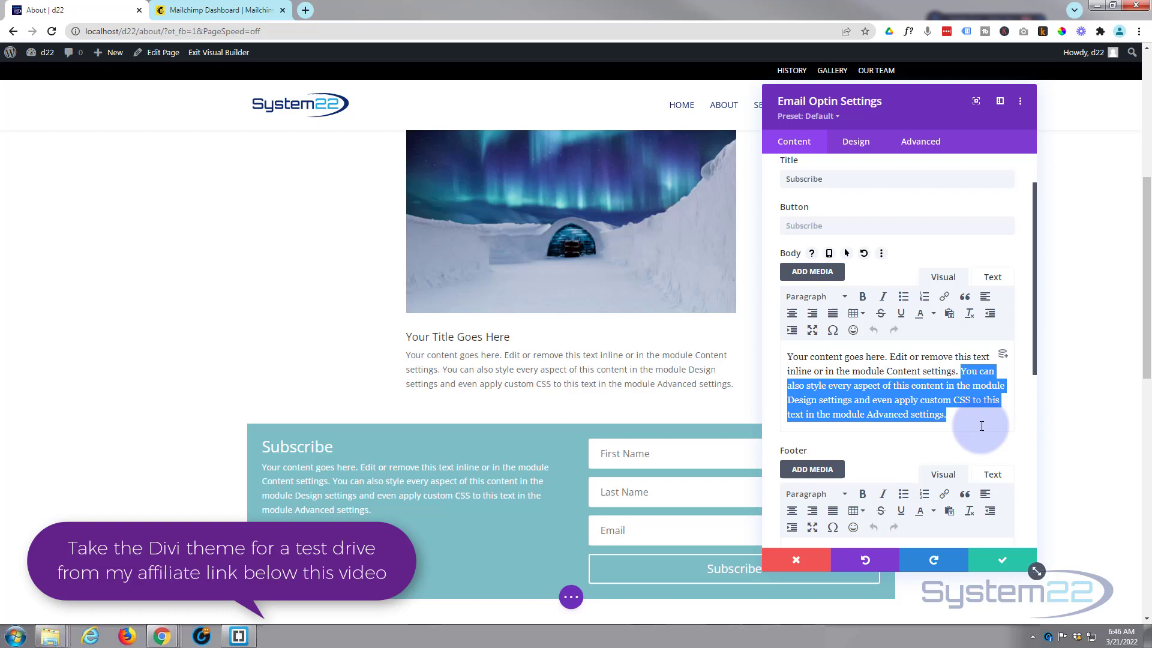
key("BackSpace")
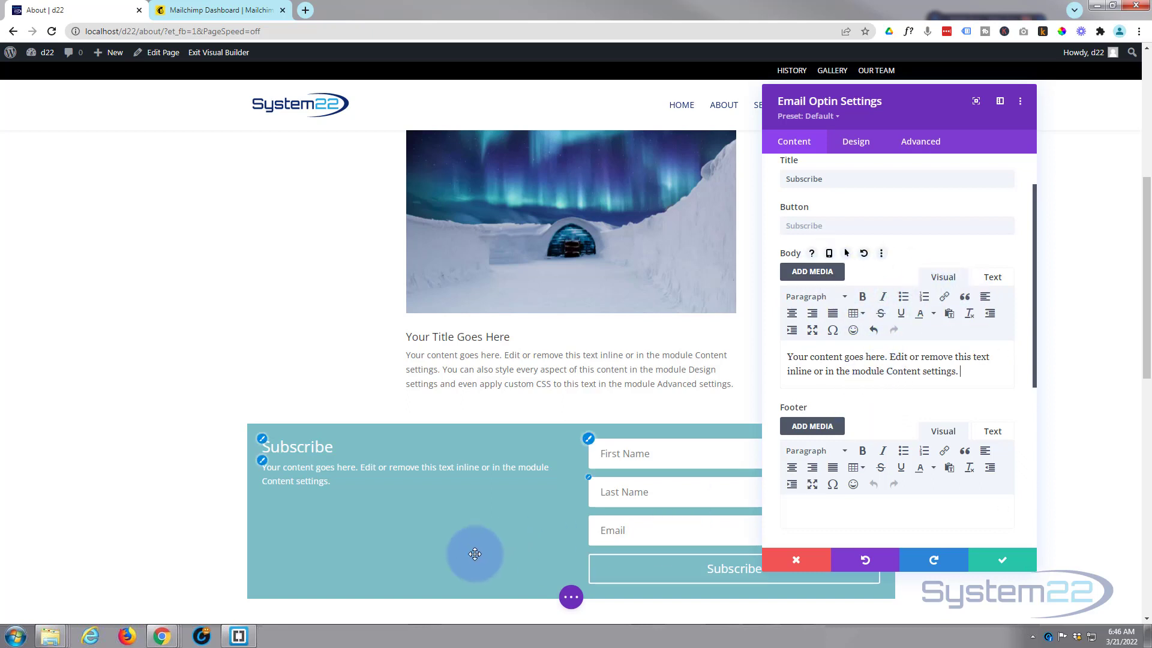
scroll(1002, 498, "down", 1)
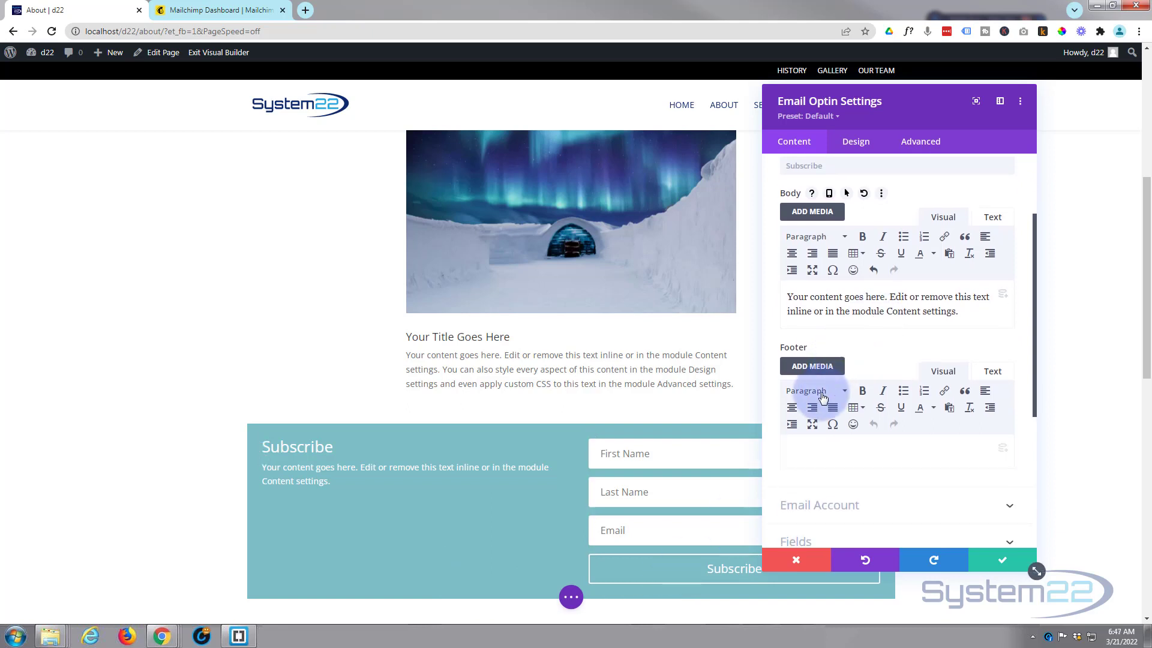
scroll(813, 447, "down", 1)
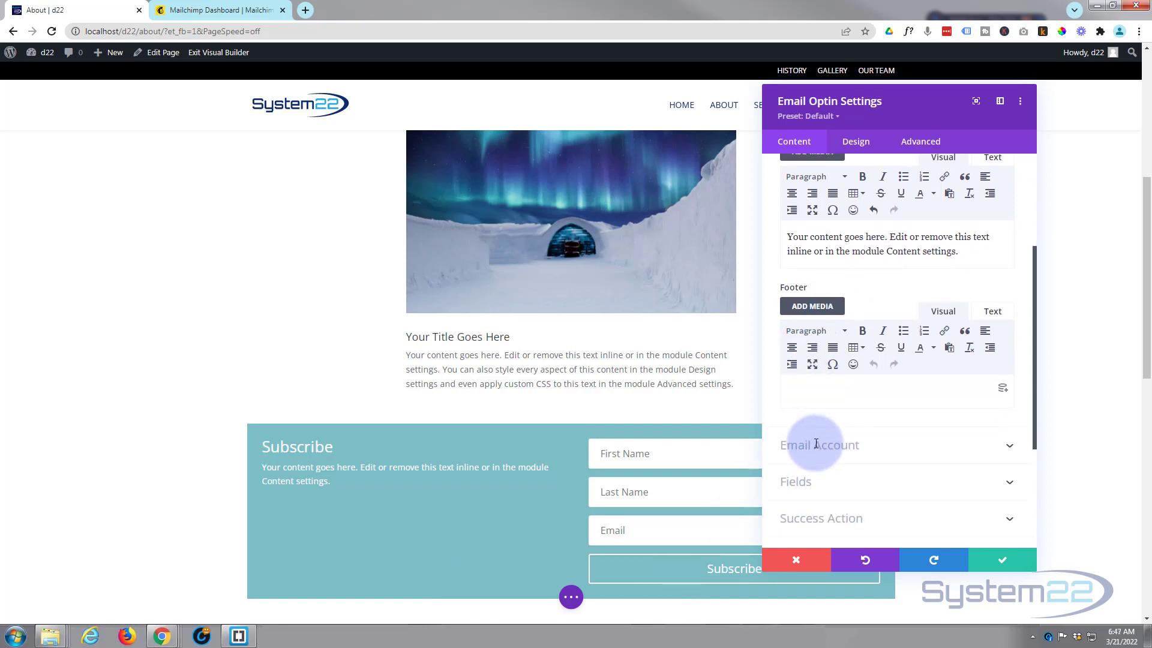
scroll(880, 442, "down", 2)
scroll(881, 441, "down", 1)
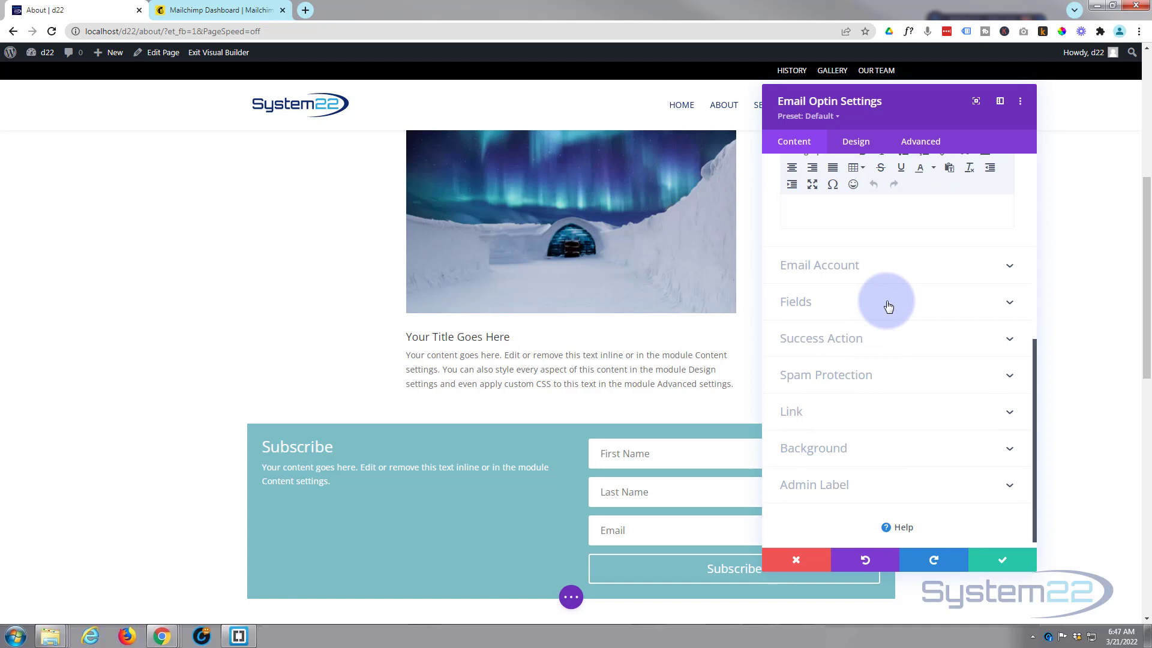
Step: Keep MailChimp as the Email Account service provider and start adding a new account
left_click(908, 271)
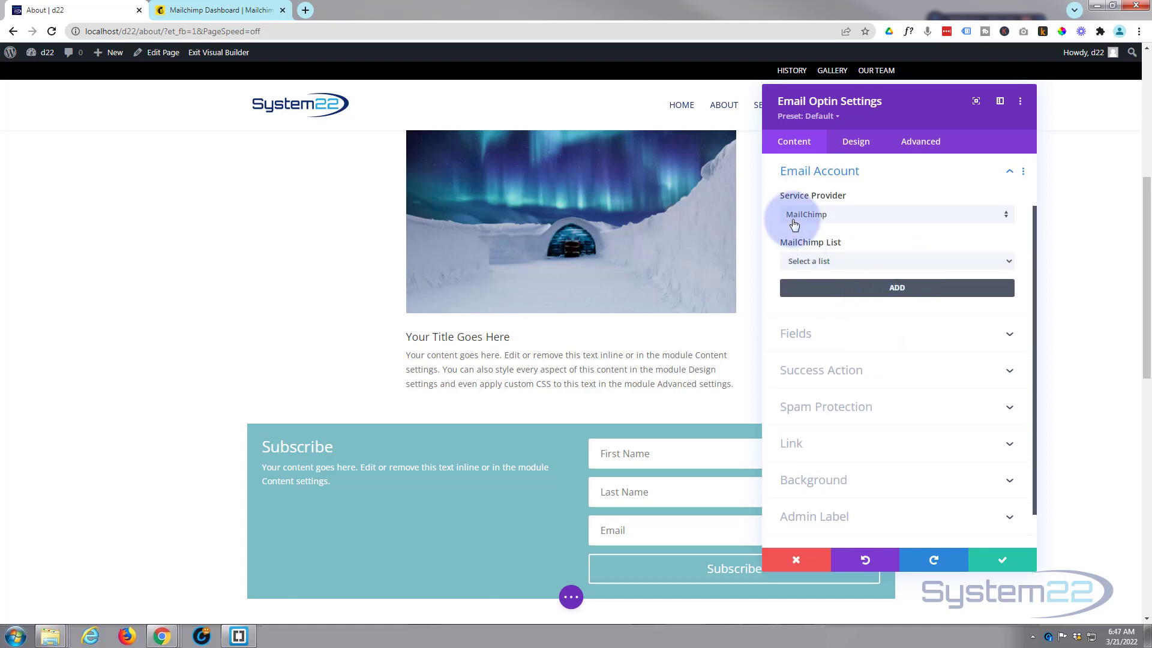
left_click(875, 220)
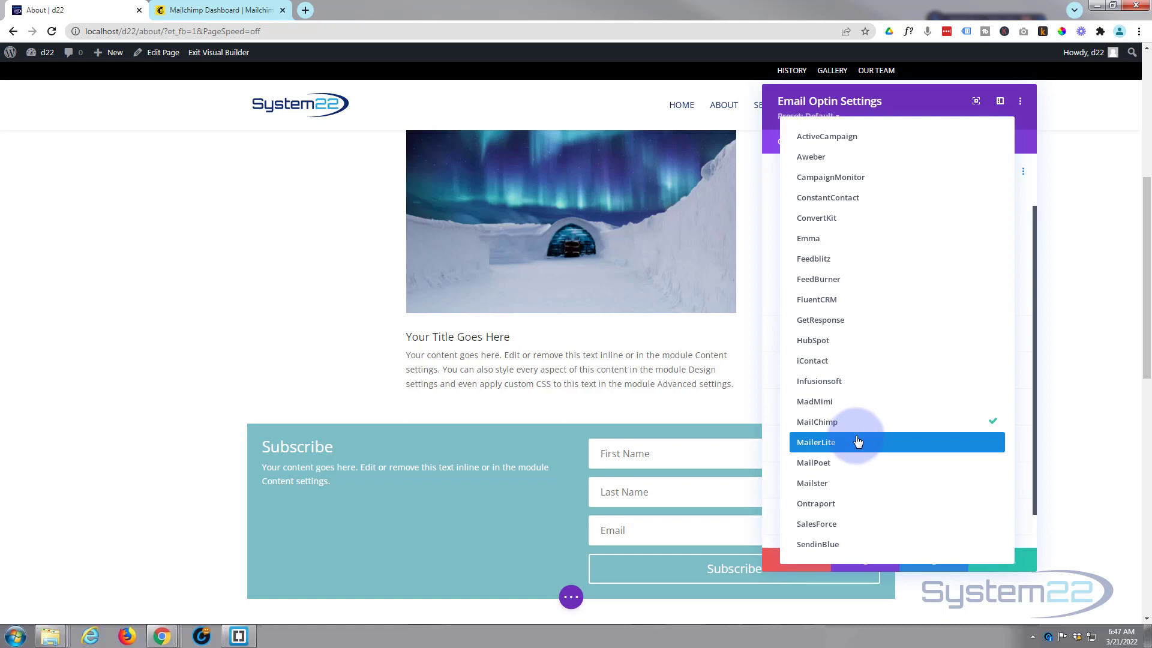
left_click(768, 208)
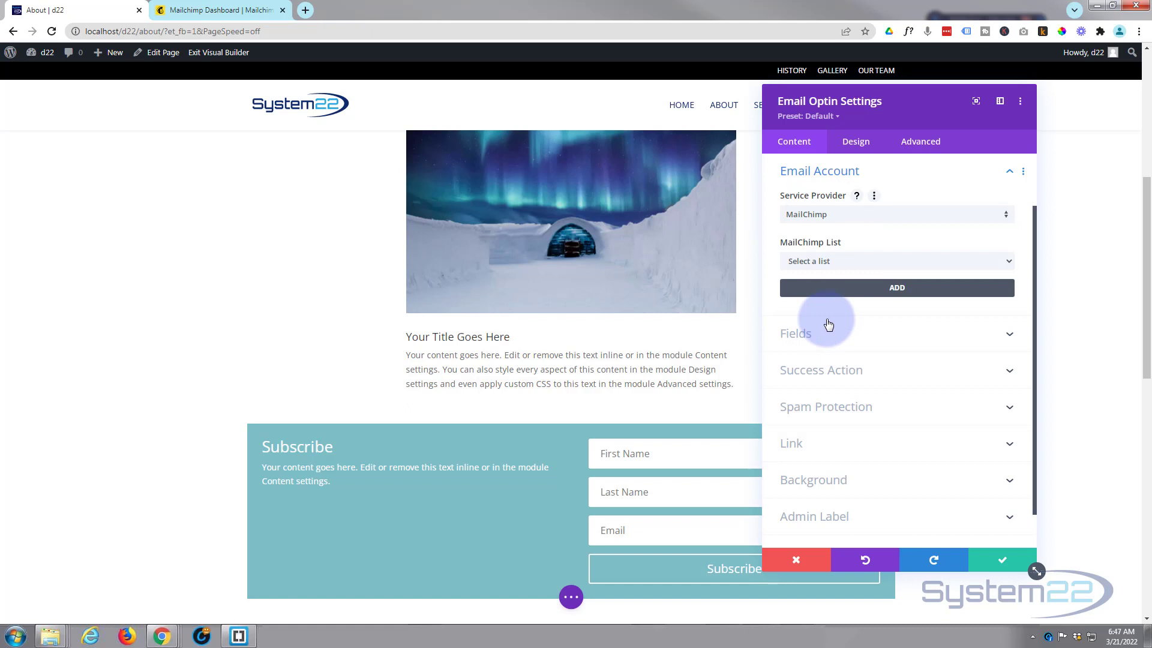
left_click(835, 288)
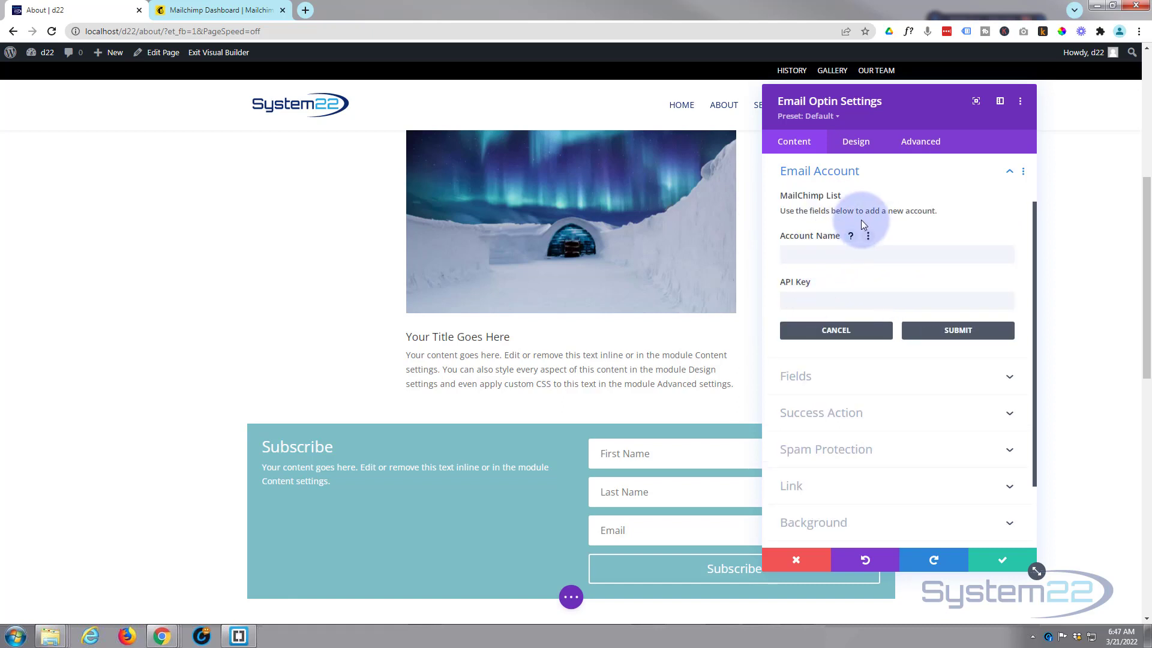
Step: In the Mailchimp tab, go through Profile > Extras to the API keys list
left_click(236, 10)
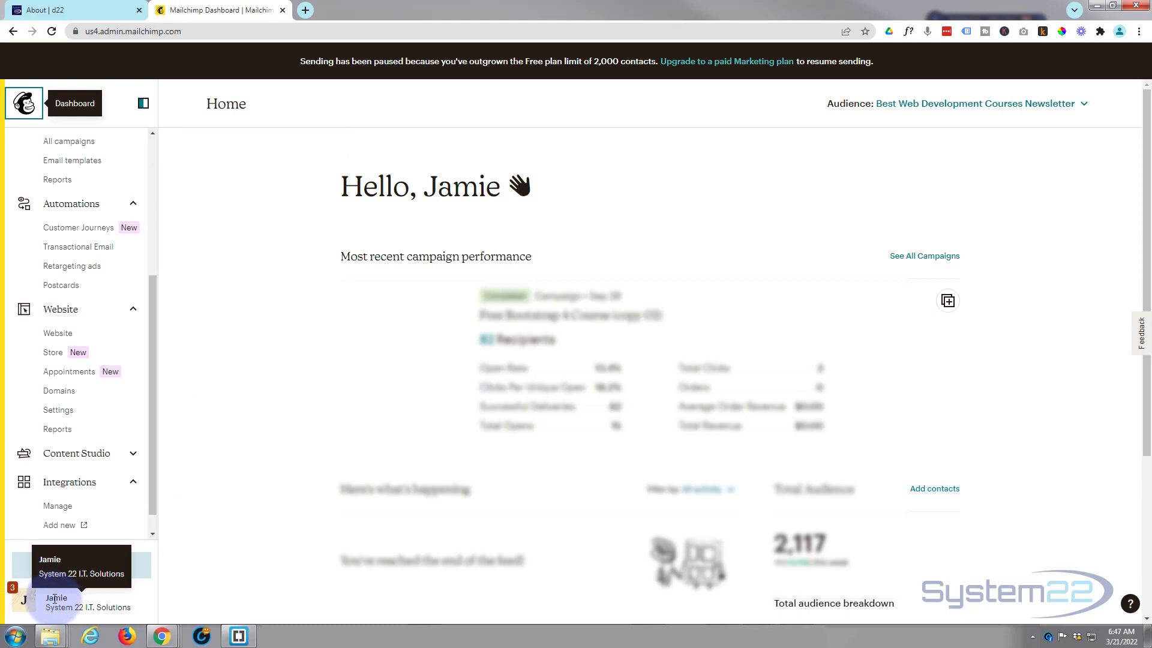
left_click(25, 600)
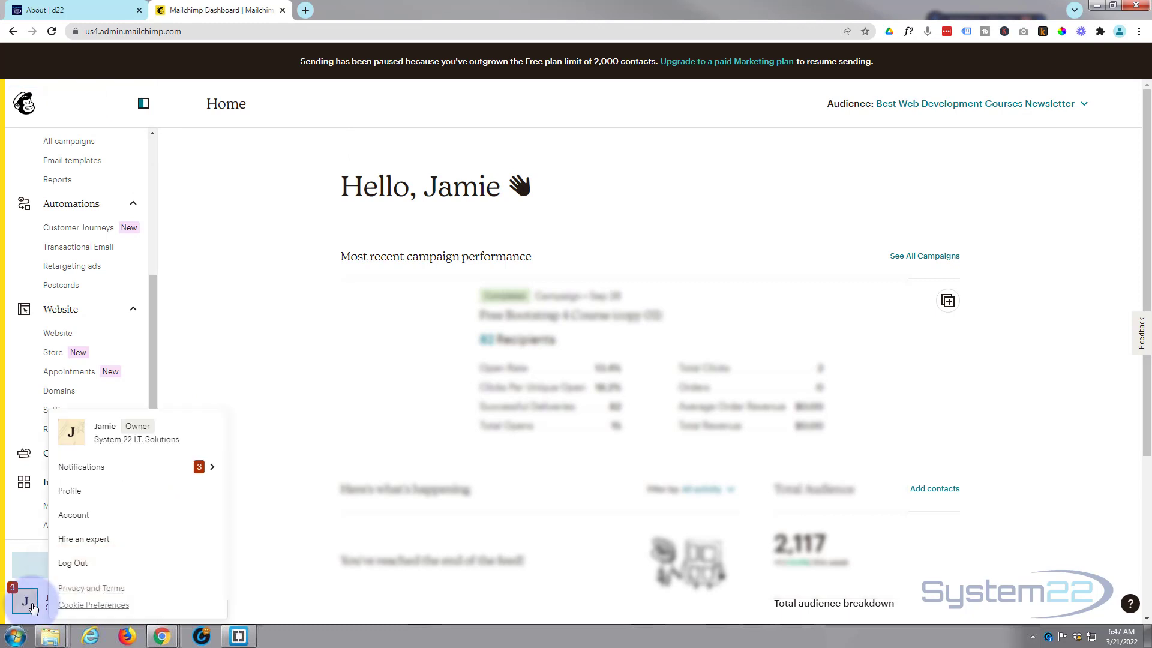
left_click(71, 492)
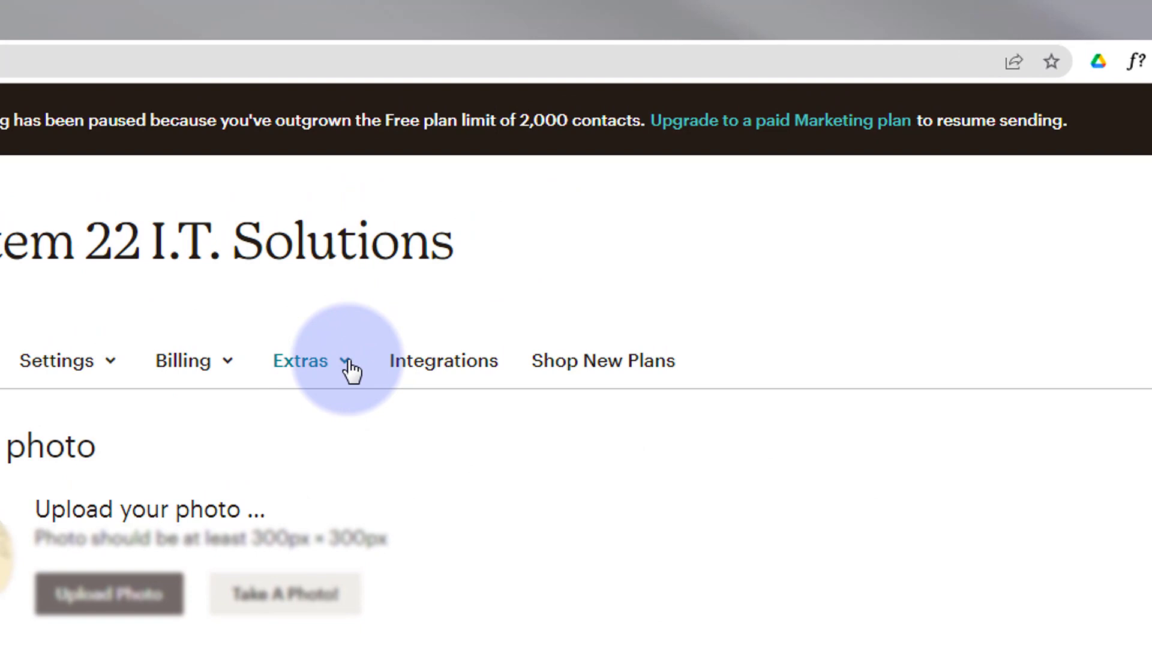
left_click(346, 371)
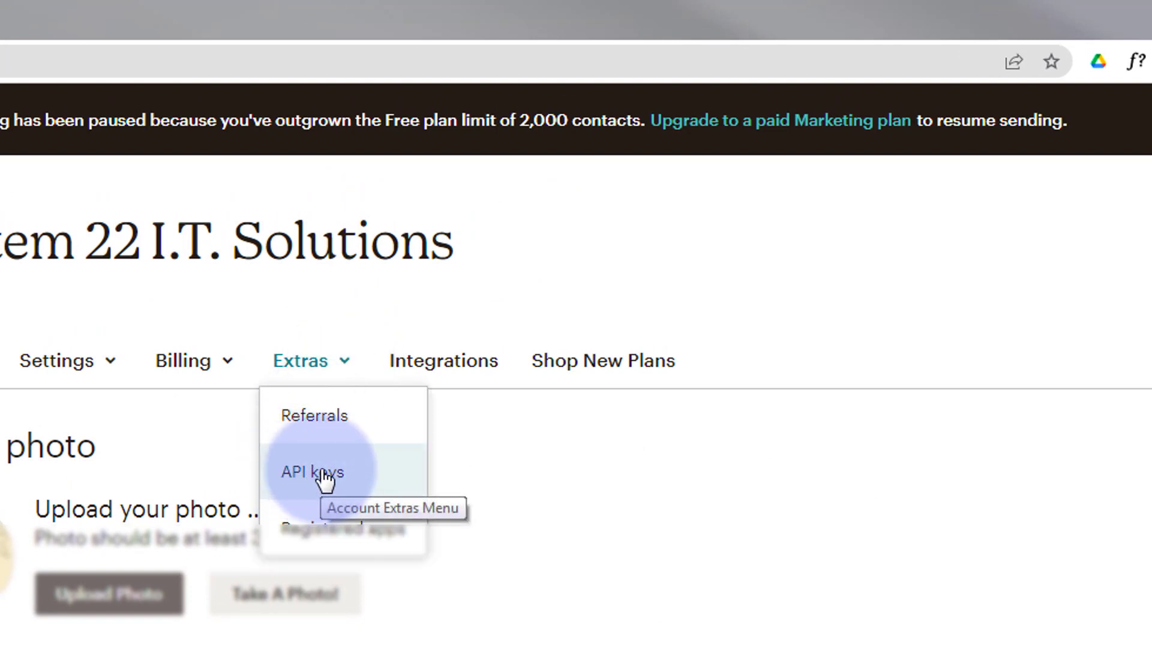
left_click(324, 478)
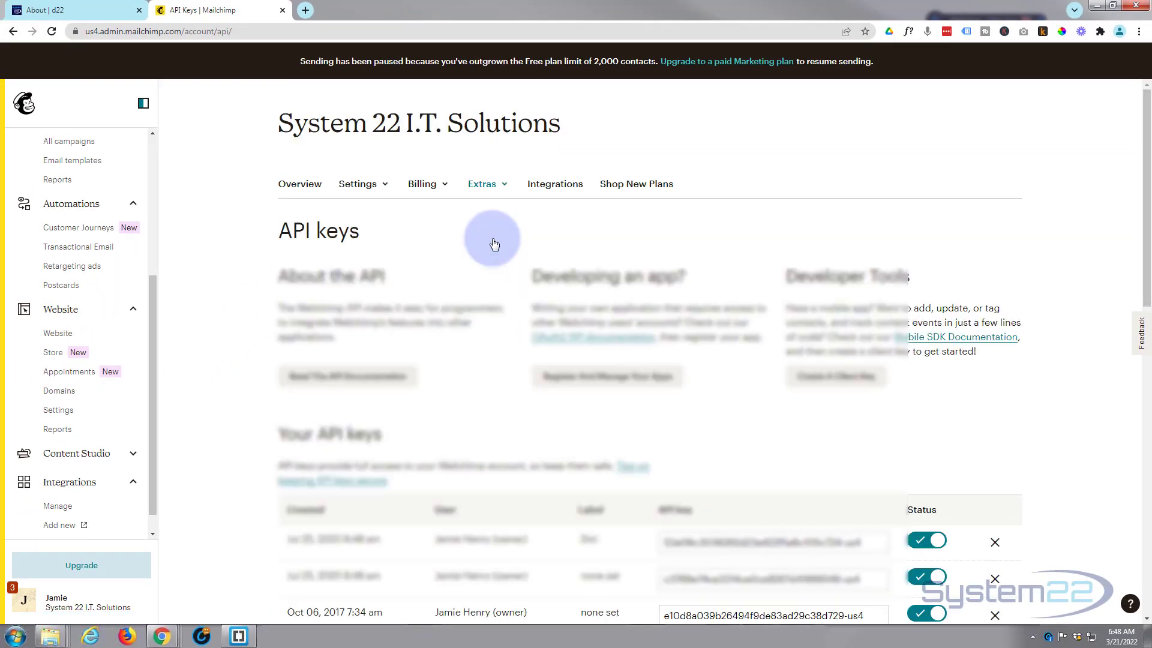
scroll(438, 243, "down", 5)
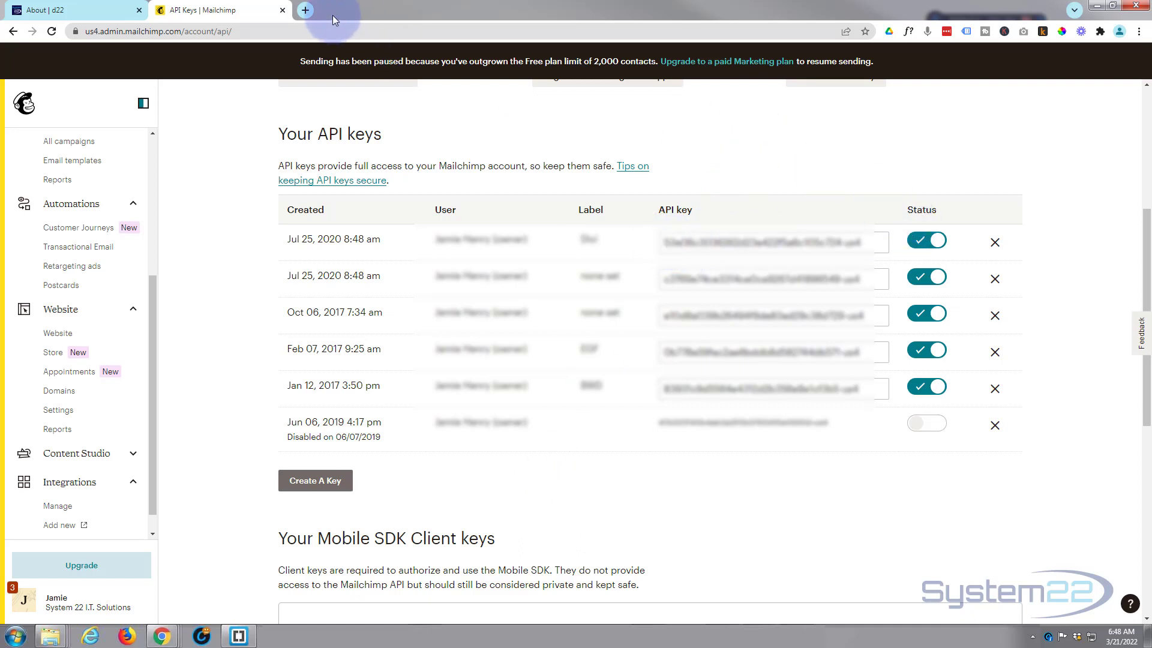
Step: Copy the account name from Mailchimp's API keys page for the Account Name field
left_click(83, 13)
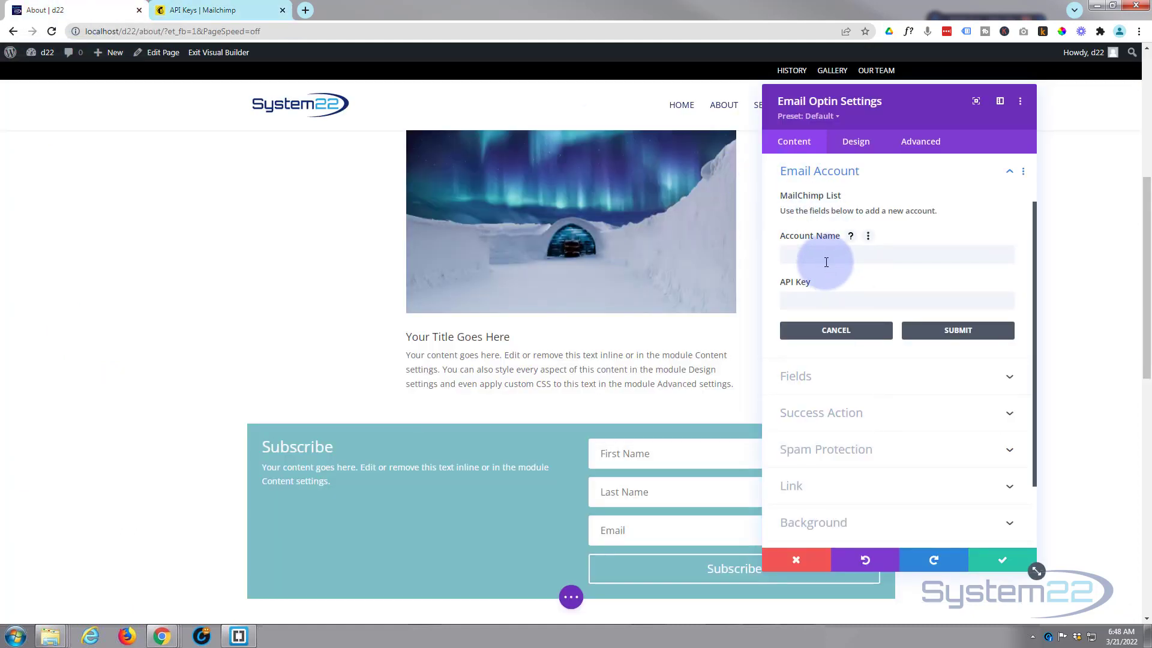
left_click(225, 11)
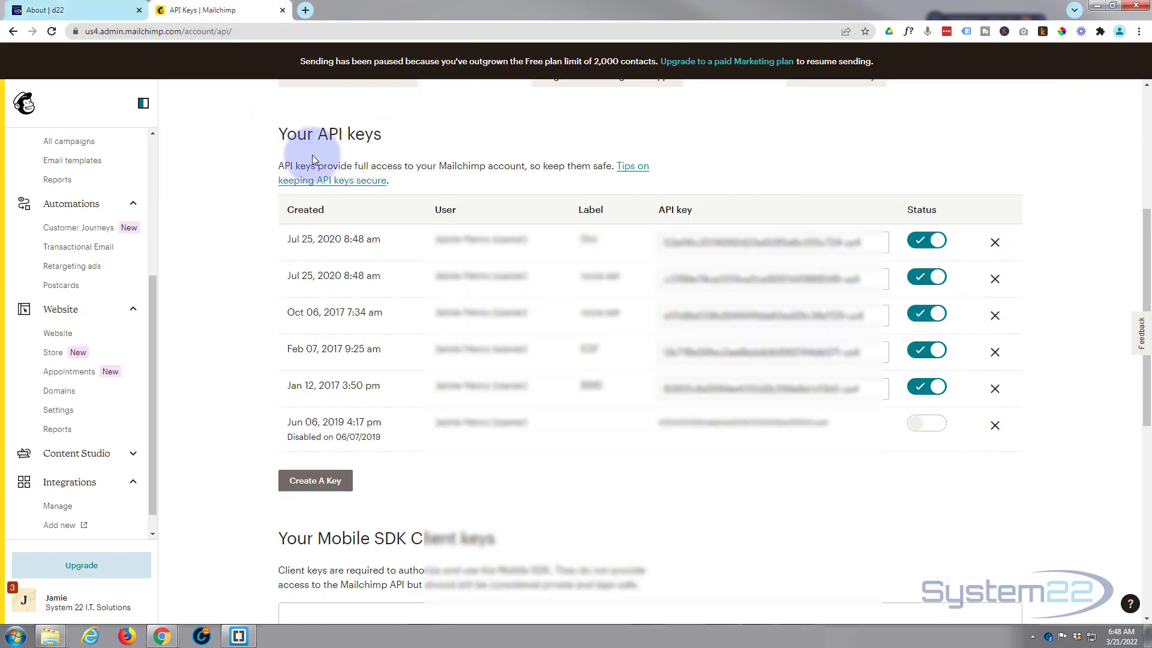
scroll(310, 156, "up", 5)
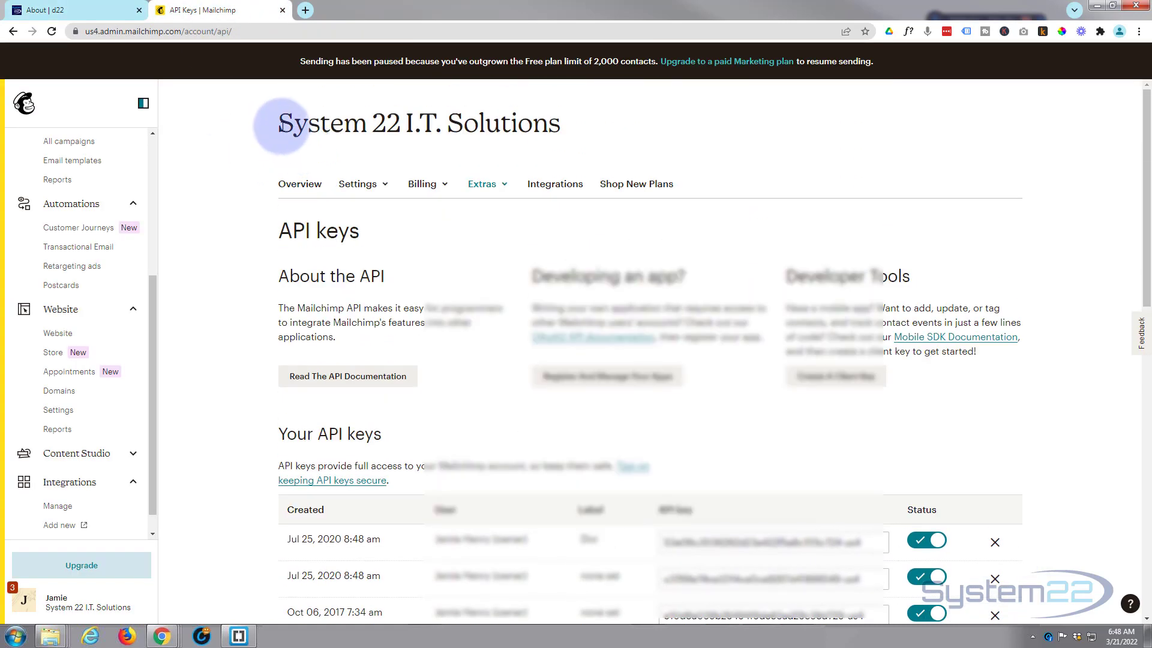
left_click_drag(281, 126, 557, 124)
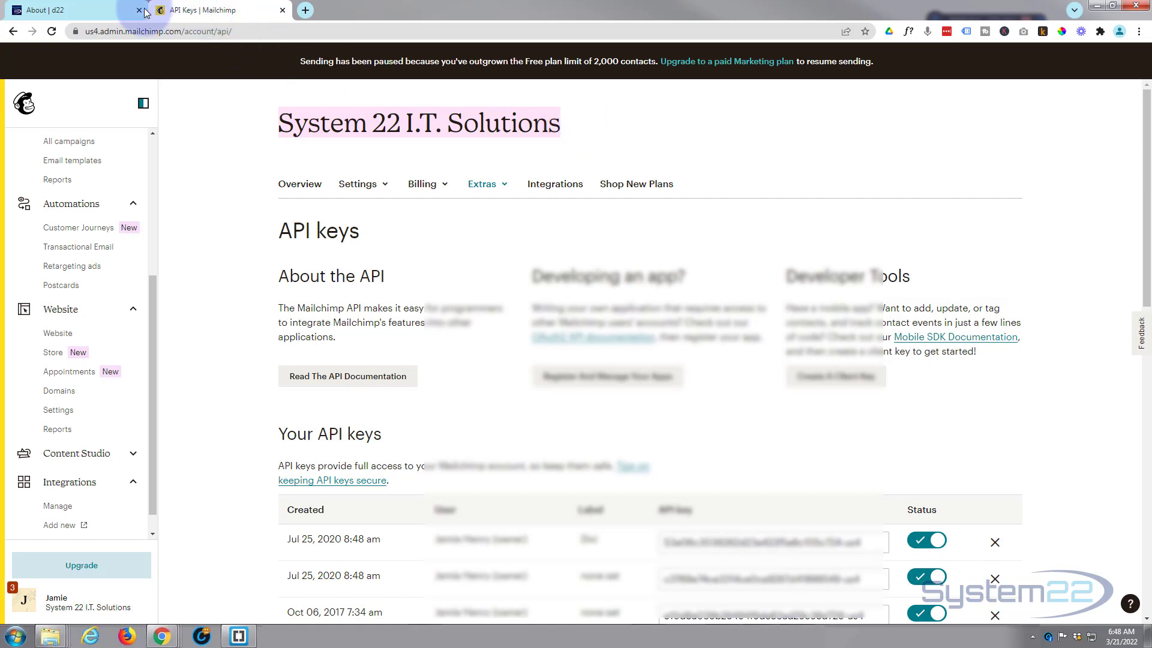
left_click(72, 10)
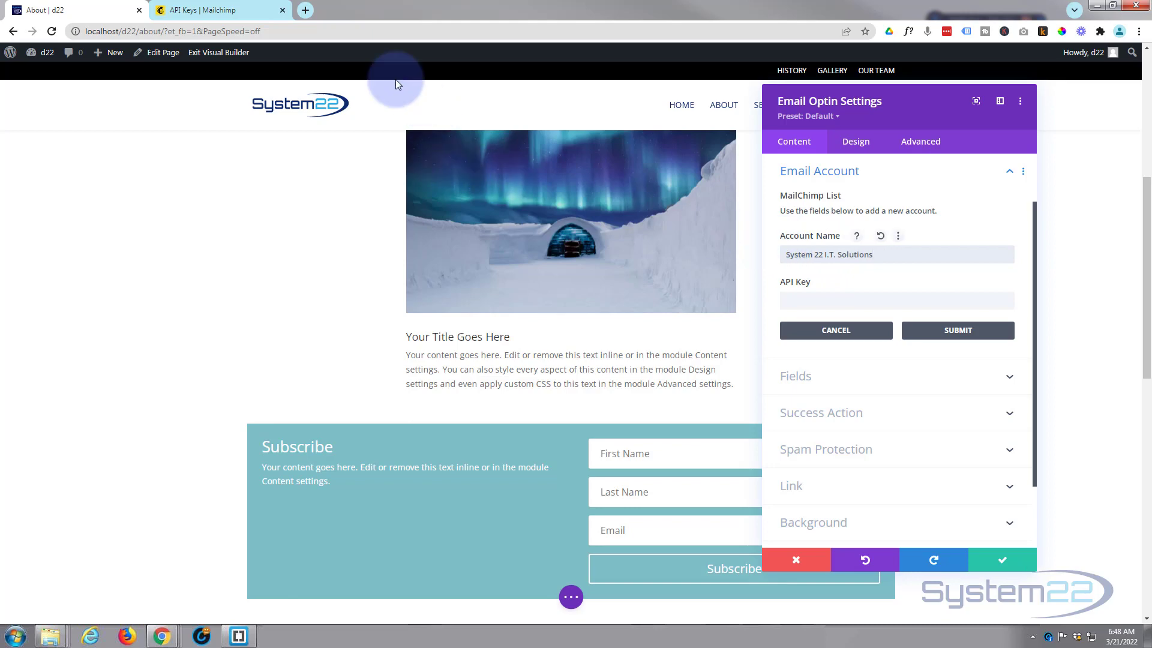
Step: Copy the Mailchimp API key, paste it into the API Key field, and submit the account
left_click(234, 11)
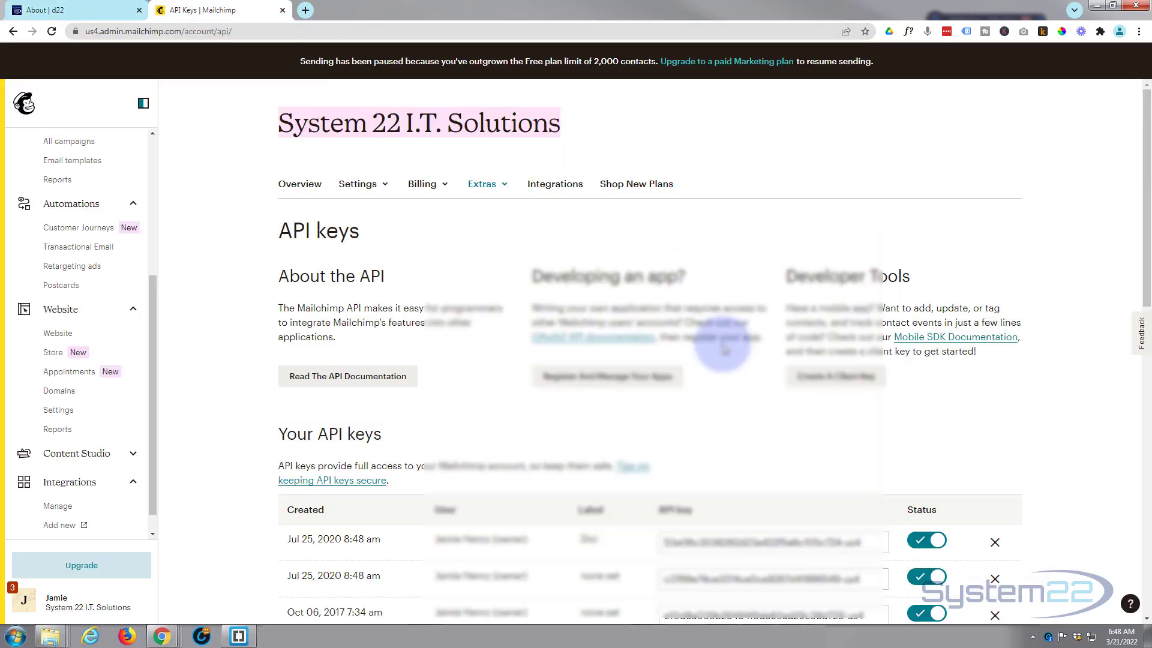
scroll(725, 381, "down", 2)
left_click_drag(674, 419, 876, 420)
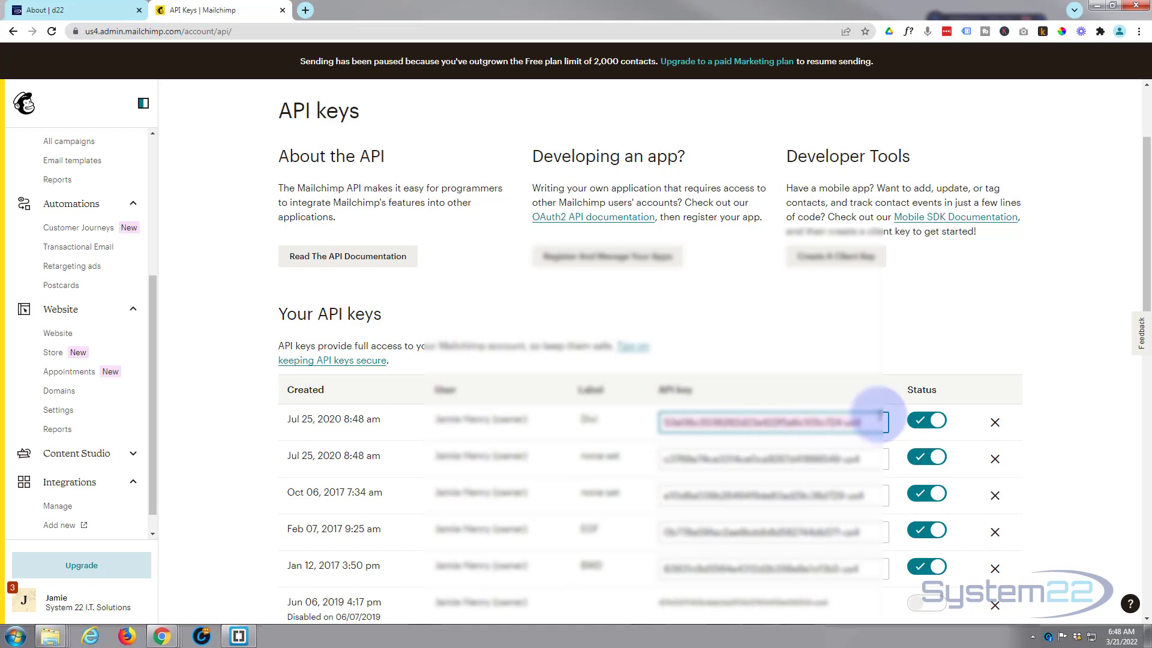
left_click(123, 15)
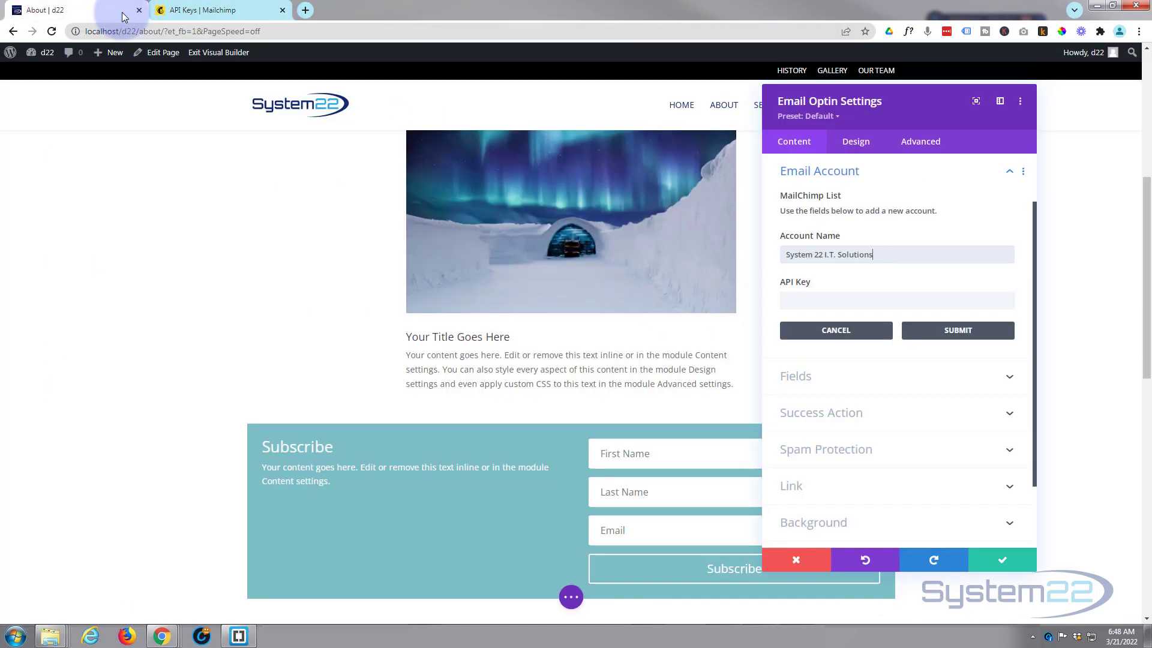
left_click(830, 299)
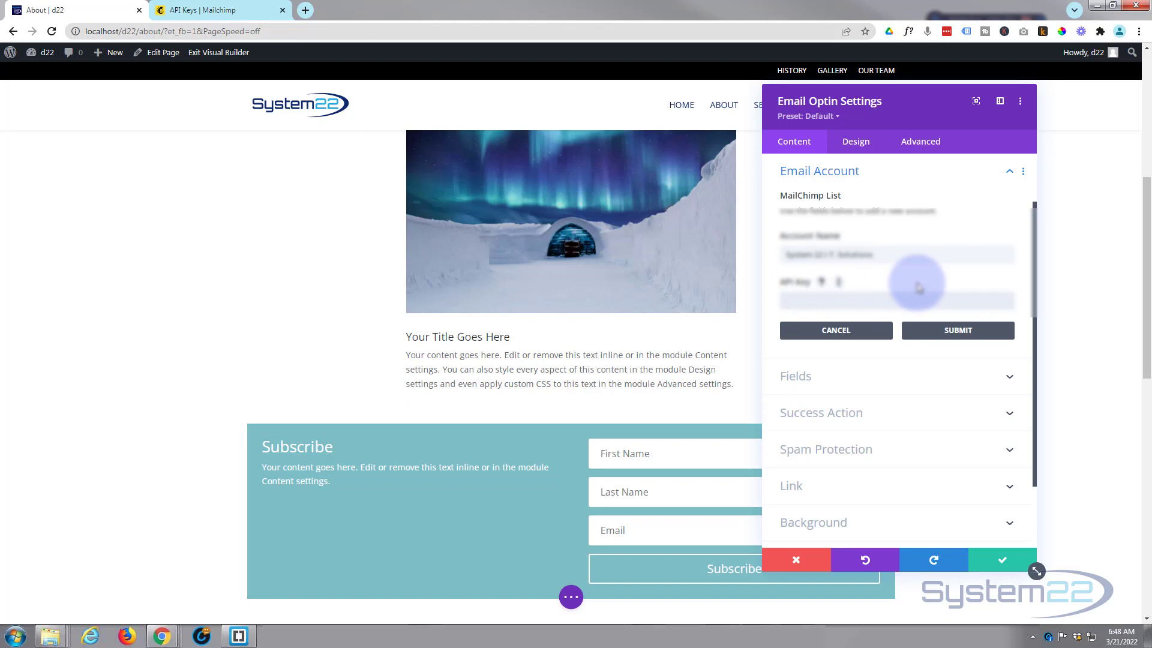
key("ctrl+v")
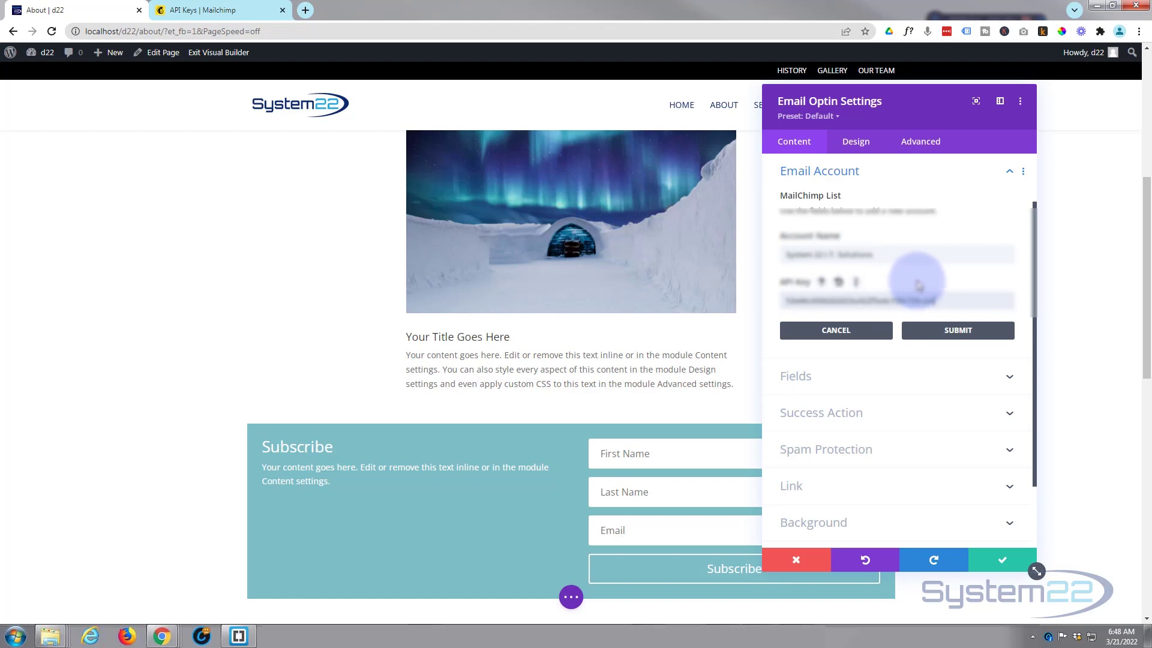
left_click(958, 331)
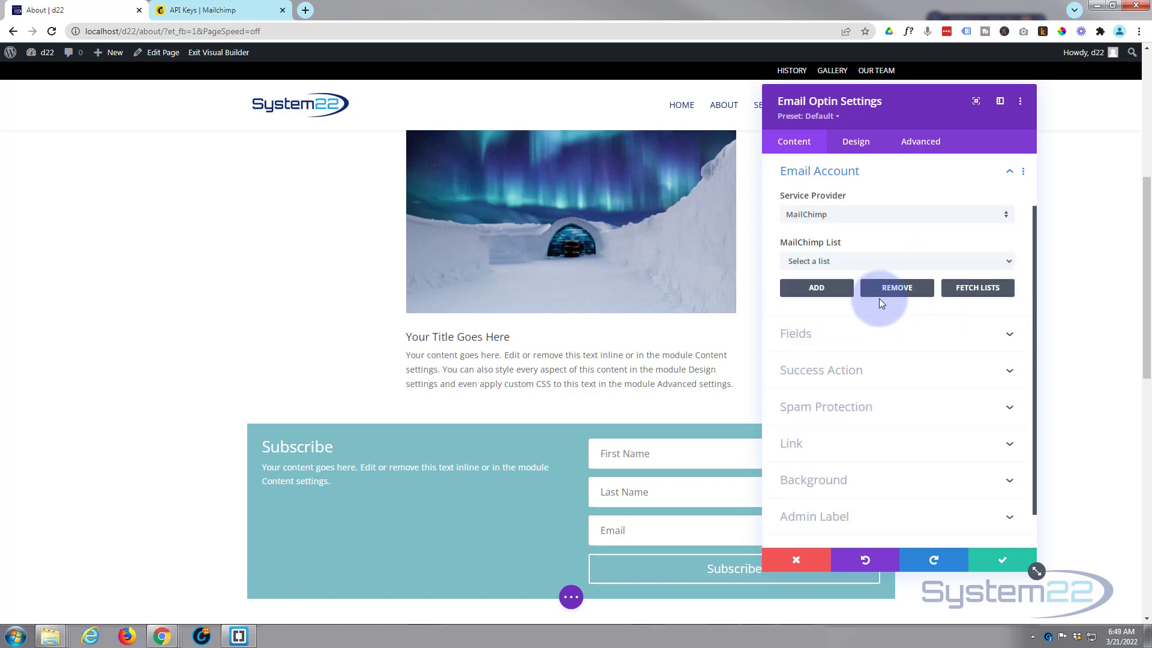
Step: Choose S22 Subs from the MailChimp List dropdown
left_click(892, 261)
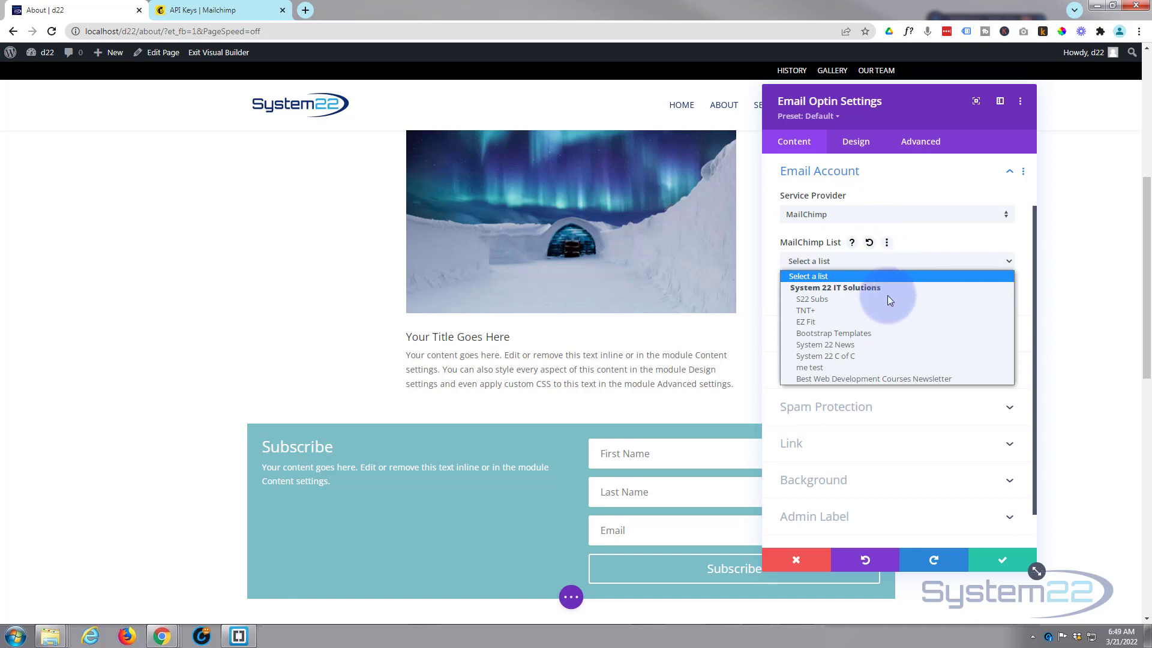
left_click(832, 300)
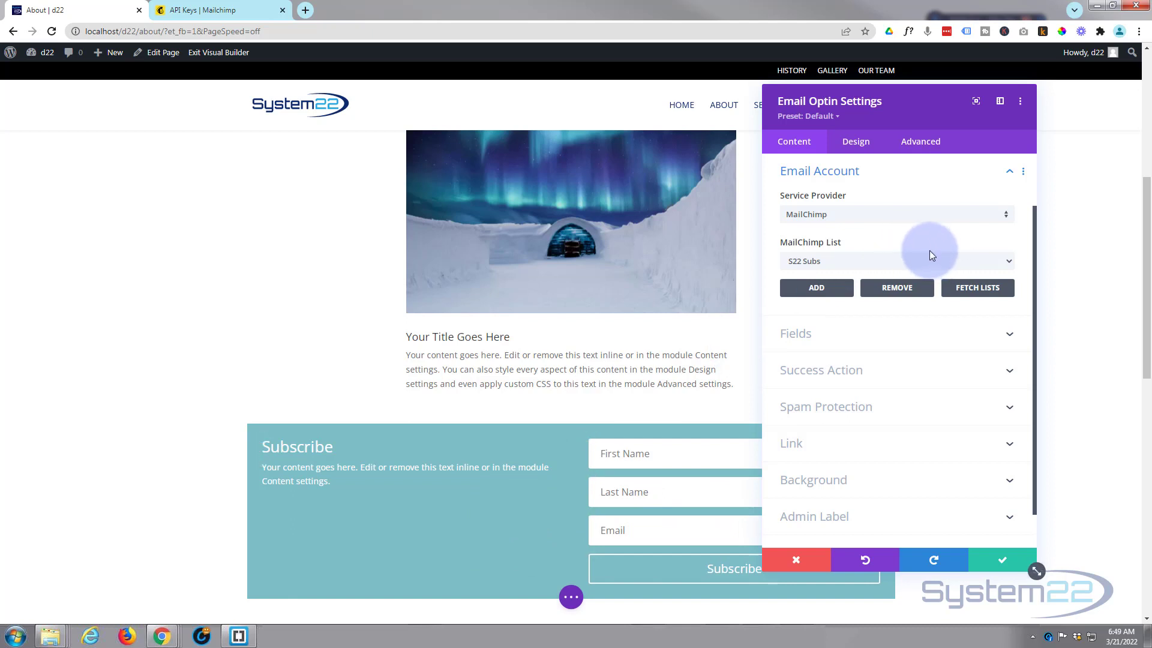
scroll(927, 249, "down", 1)
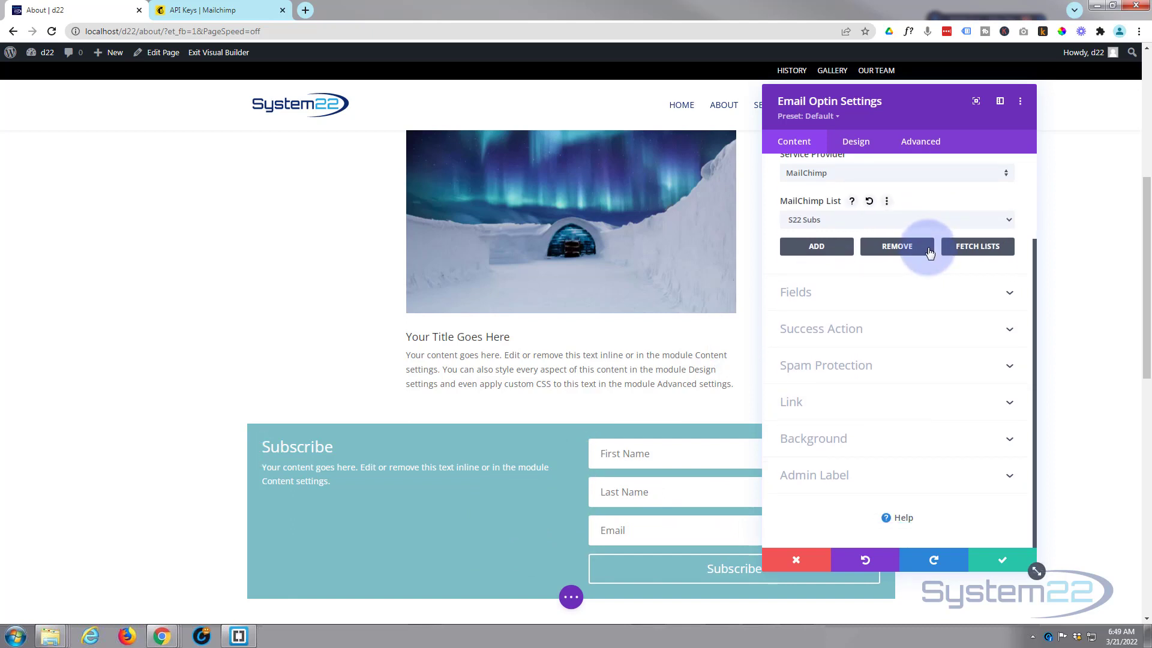
Step: Turn on Use Single Name Field so the form asks for one Name plus Email
left_click(874, 295)
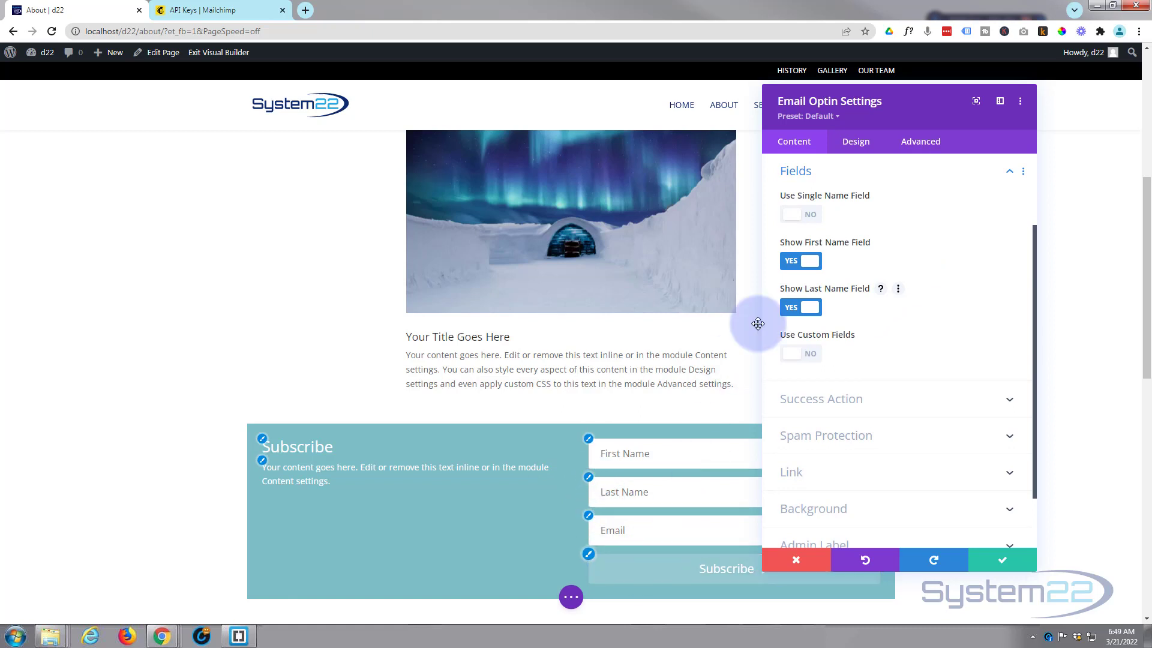
left_click(804, 217)
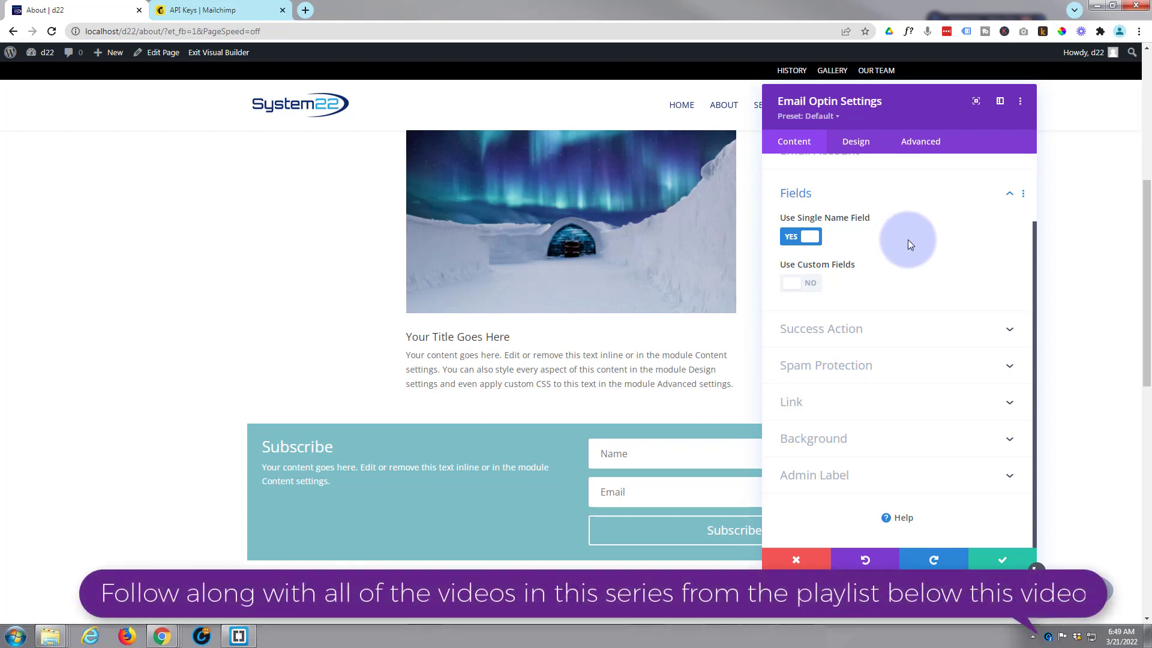
left_click(914, 342)
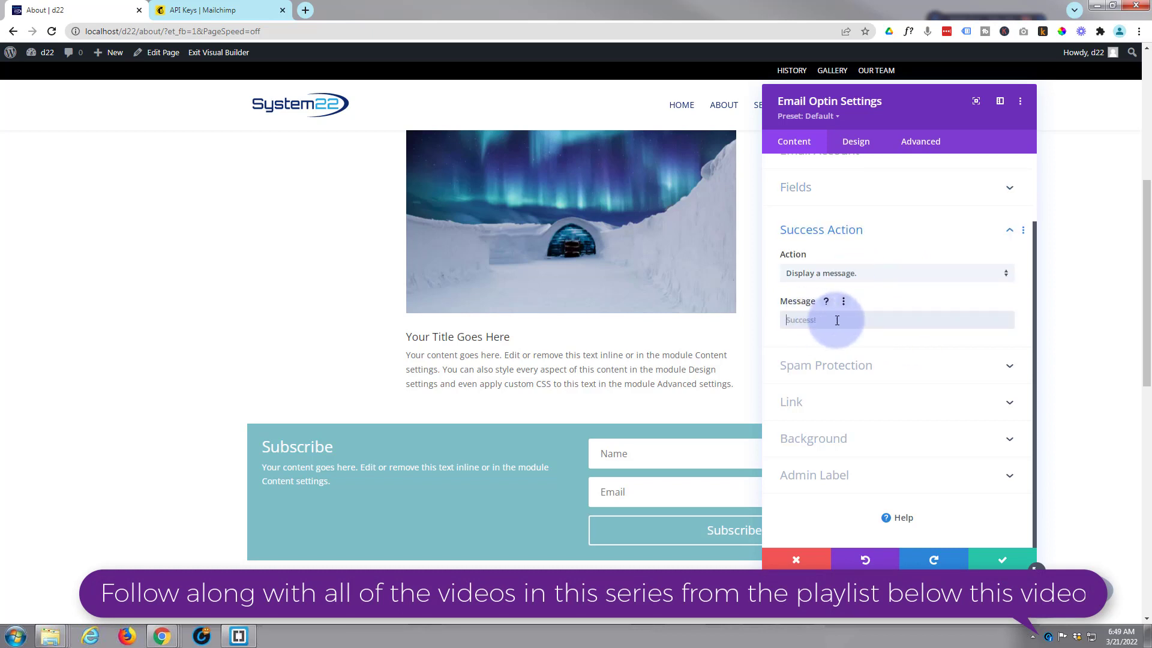
Step: Try enabling spam protection, then switch it back off
left_click(936, 377)
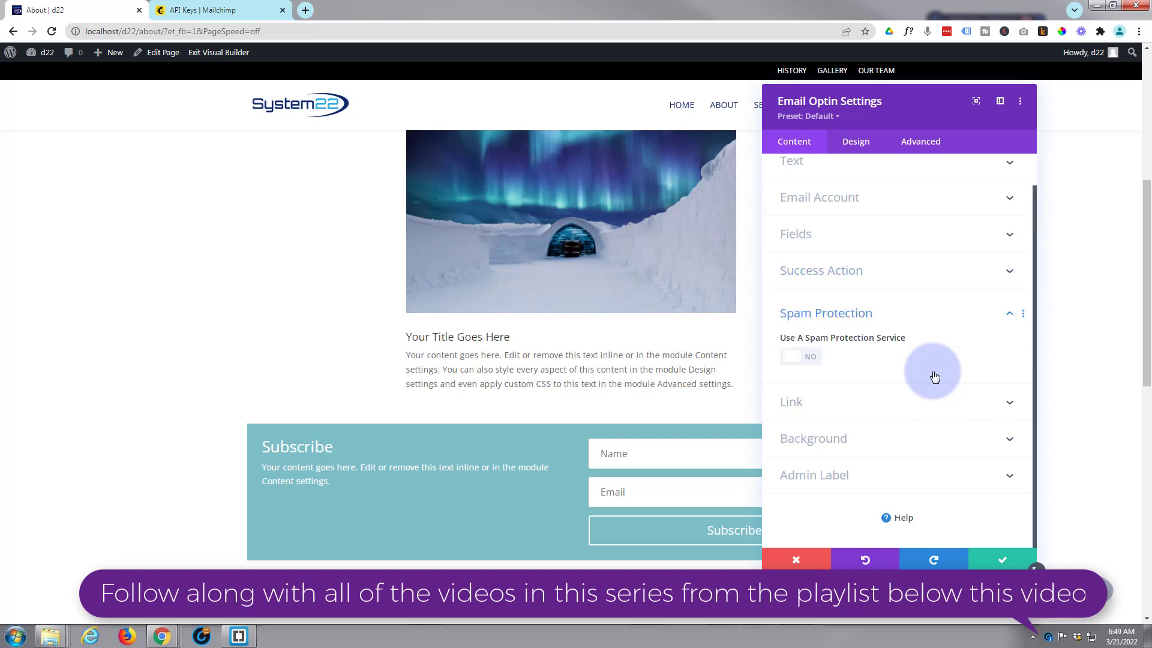
left_click(811, 358)
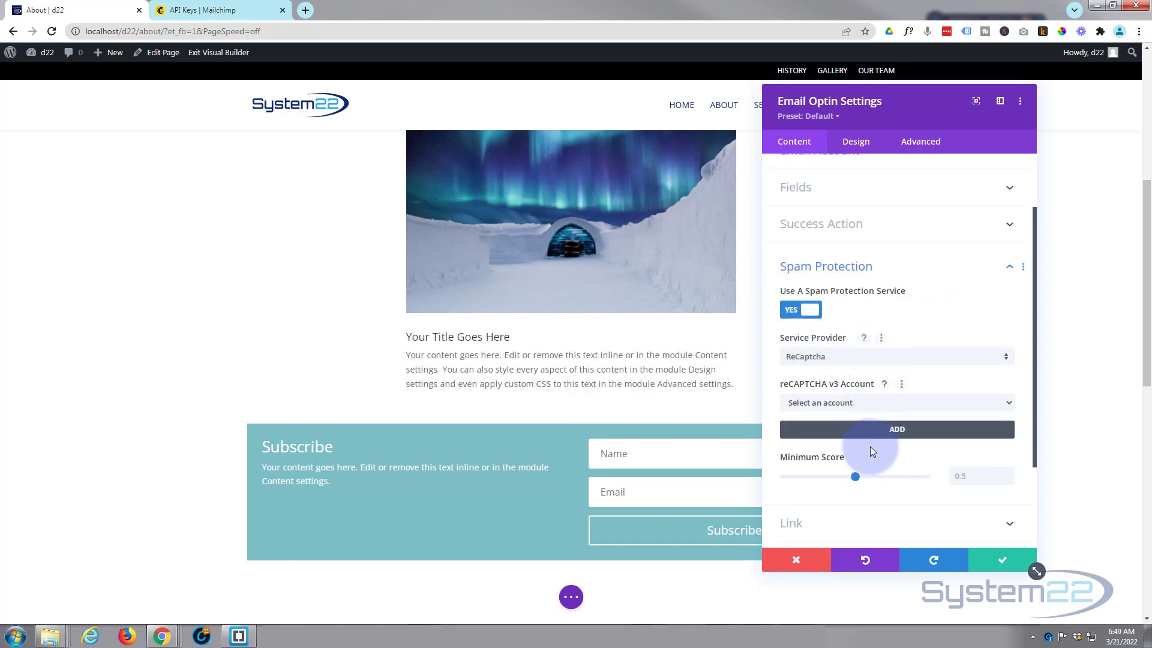
left_click(796, 310)
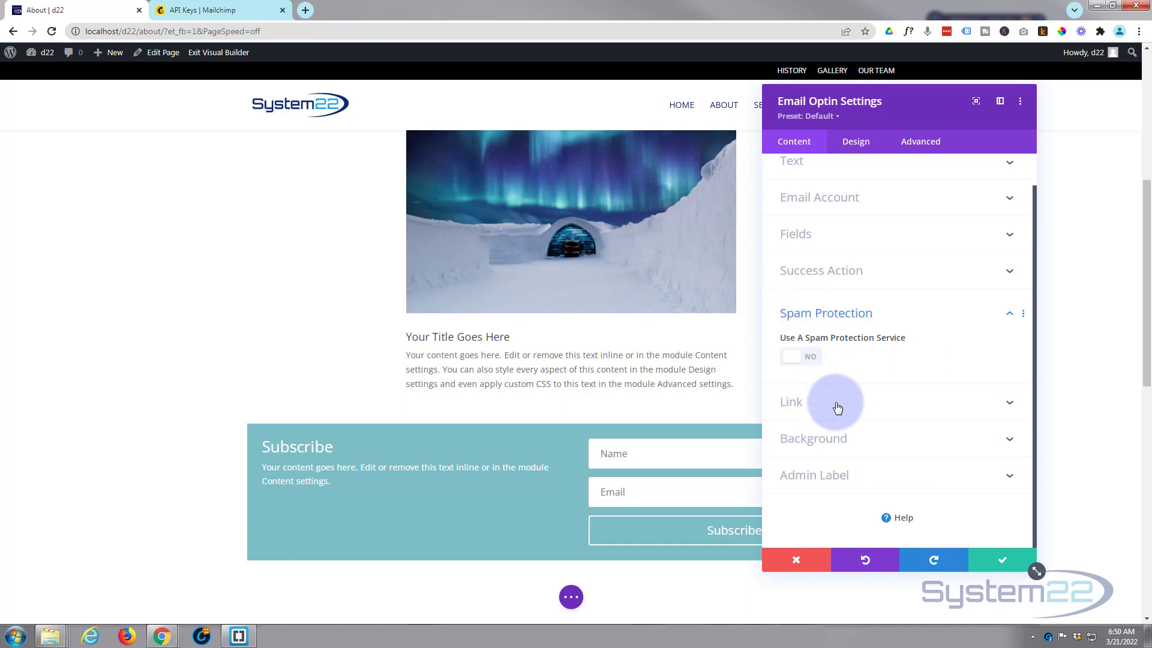
Step: Set the module background colour to black (#000000)
left_click(869, 441)
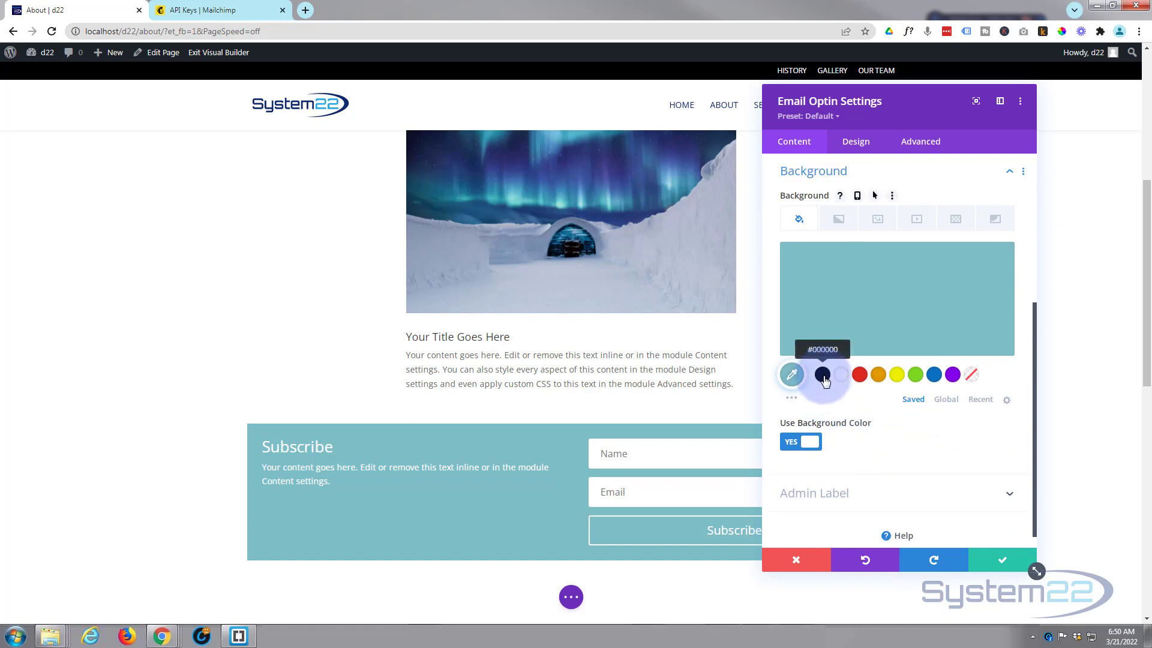
left_click(822, 376)
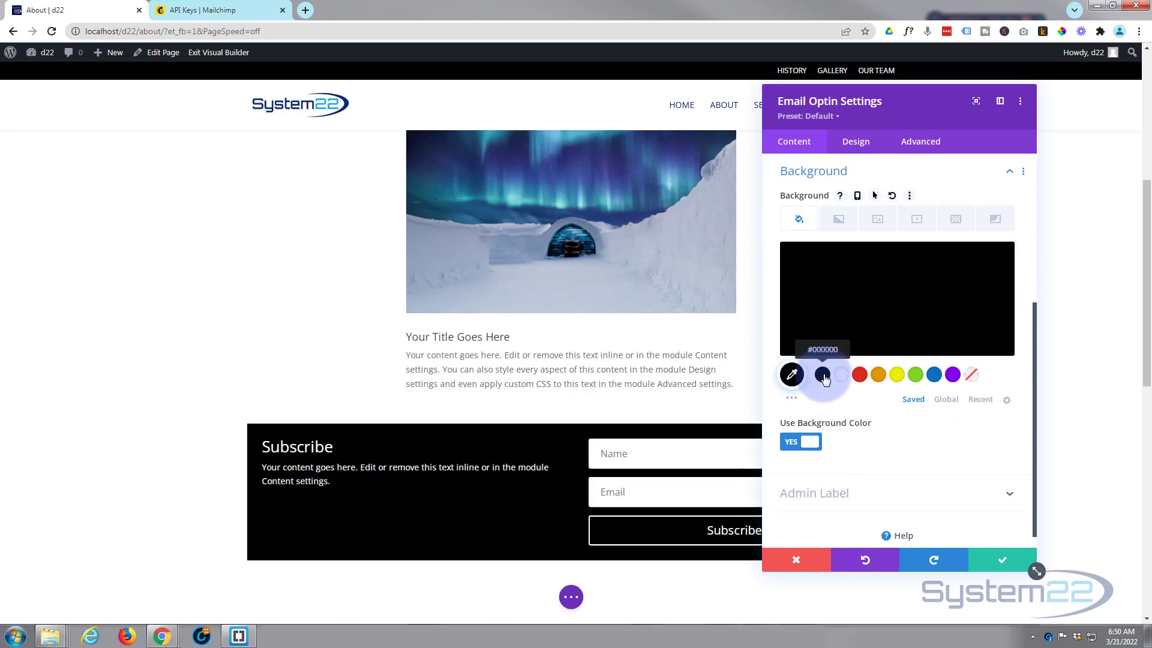
left_click_drag(959, 113, 404, 135)
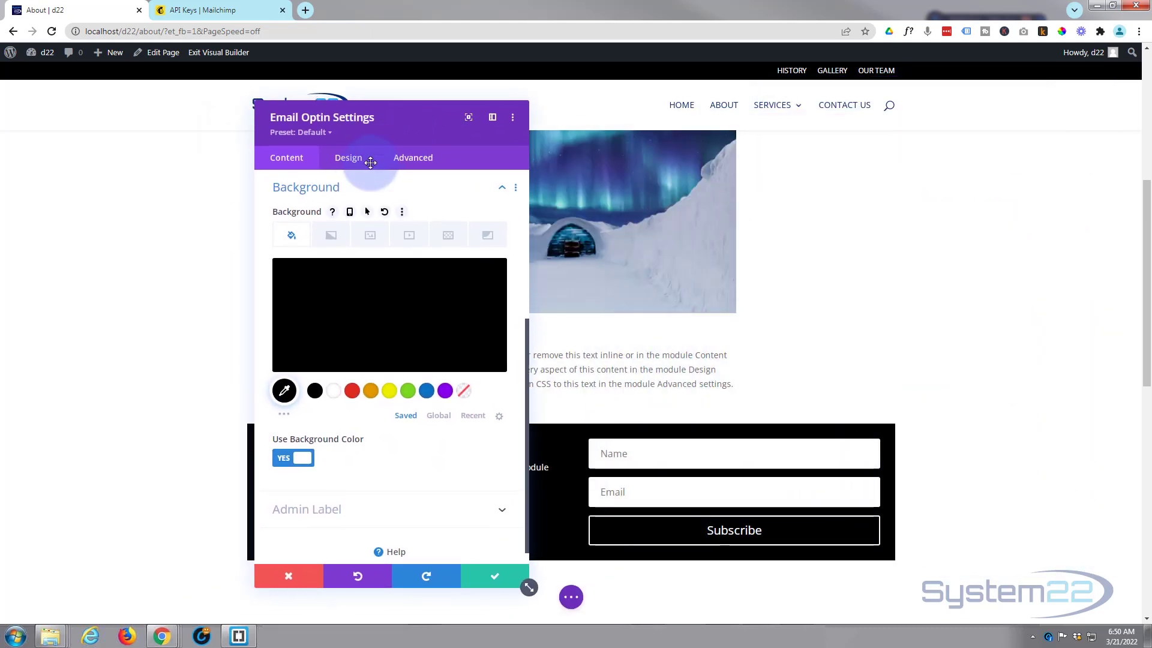
Step: Set Name Fullwidth and Email Fullwidth to No in Design > Layout
left_click(352, 163)
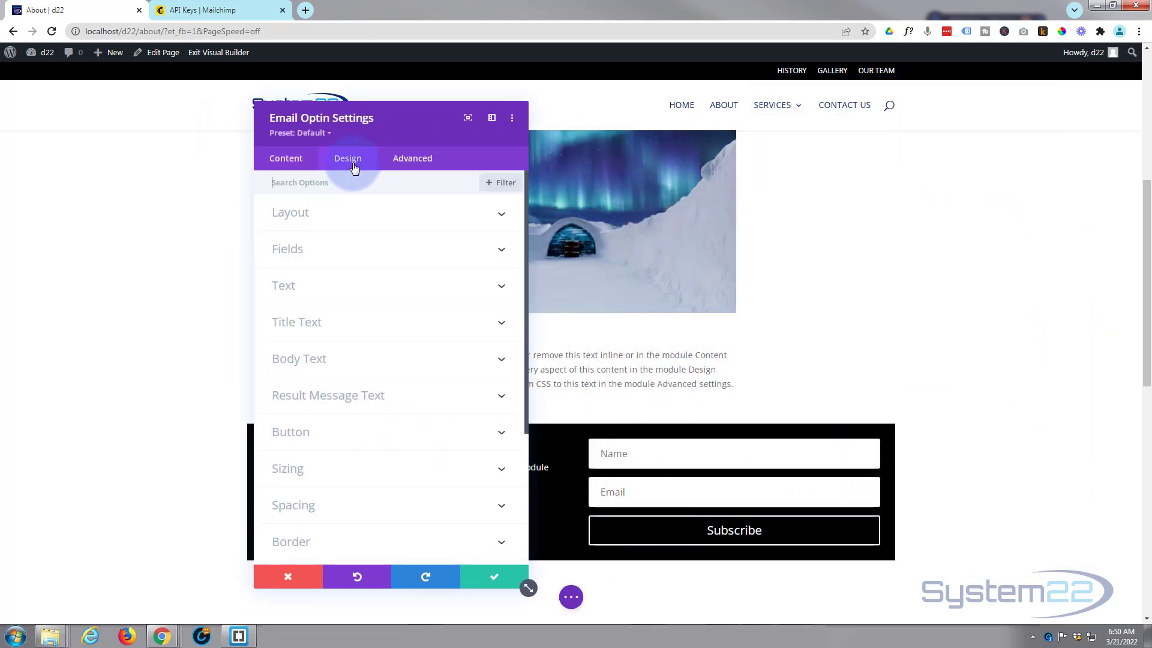
left_click(375, 216)
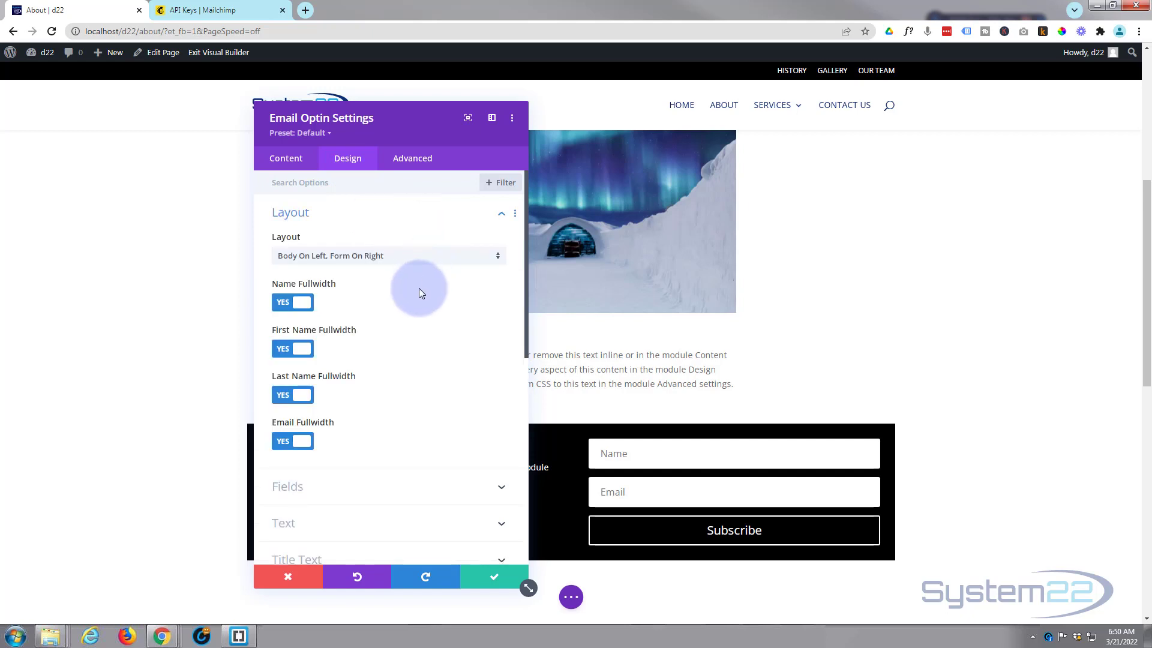
left_click_drag(424, 123, 399, 139)
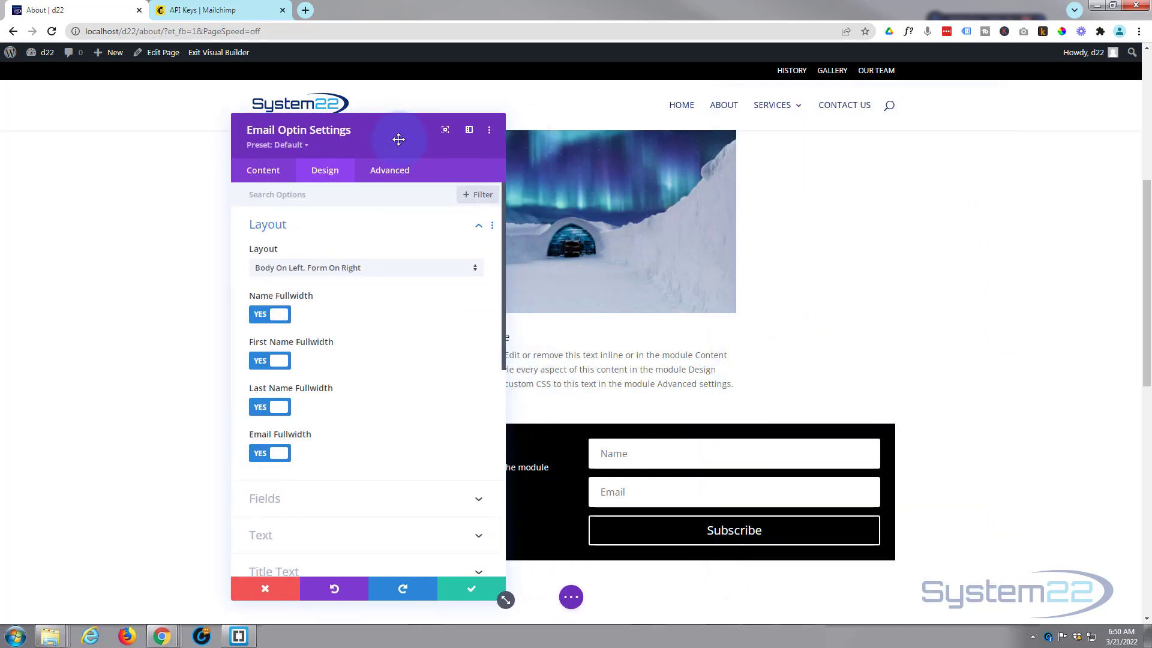
left_click(260, 317)
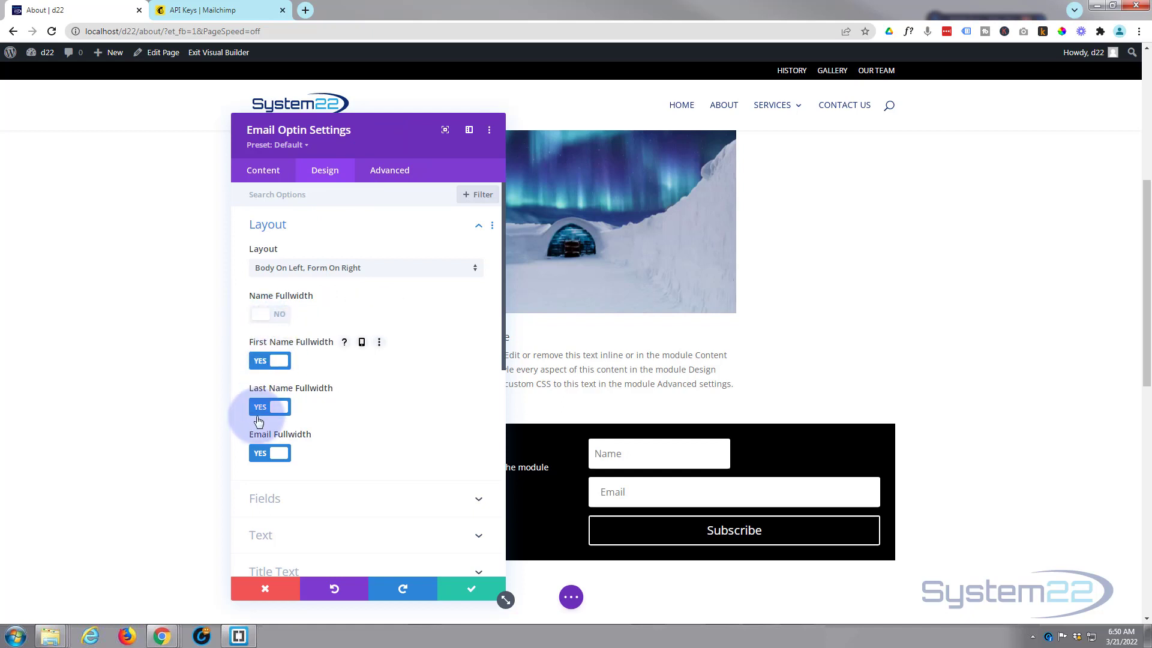
left_click(262, 459)
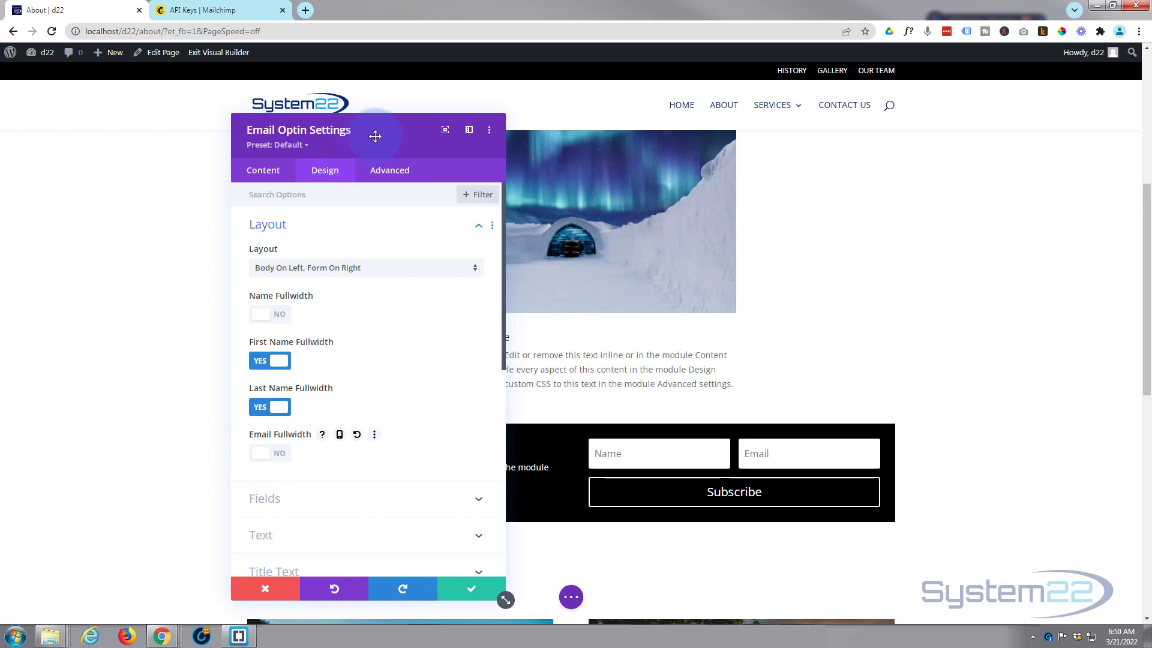
mouse_move(375, 136)
left_mouse_down()
mouse_move(1023, 308)
mouse_move(1077, 284)
mouse_move(626, 254)
mouse_move(410, 167)
mouse_move(364, 126)
mouse_move(376, 136)
left_mouse_up()
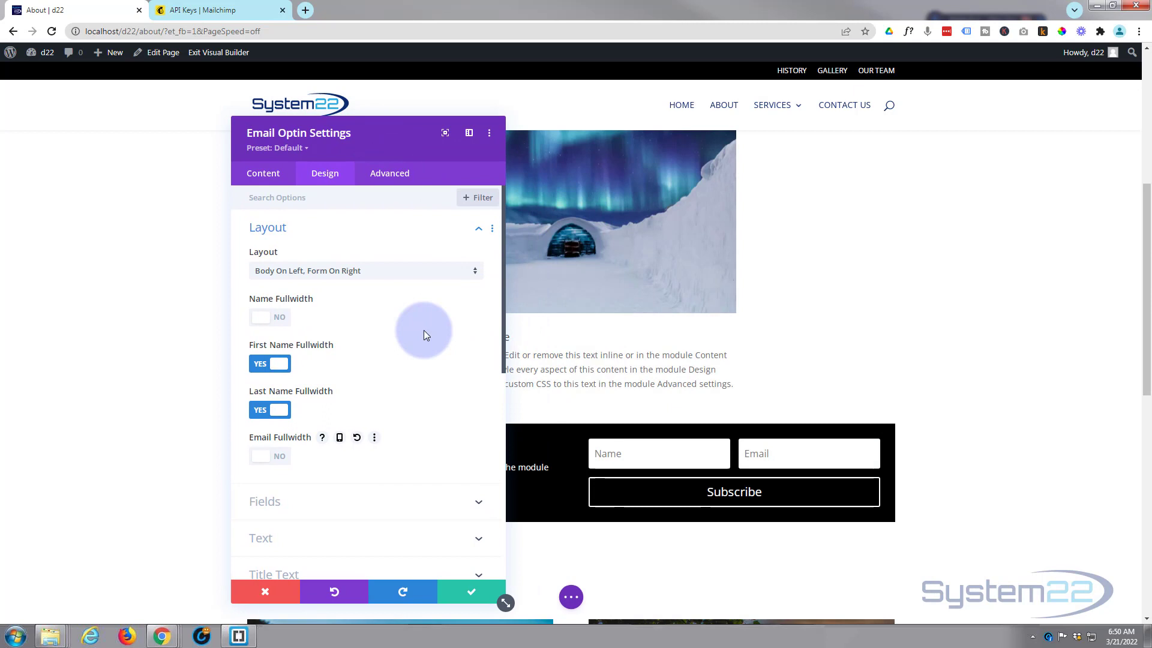
Step: Set Fields Rounded Corners to 50px
scroll(404, 343, "down", 3)
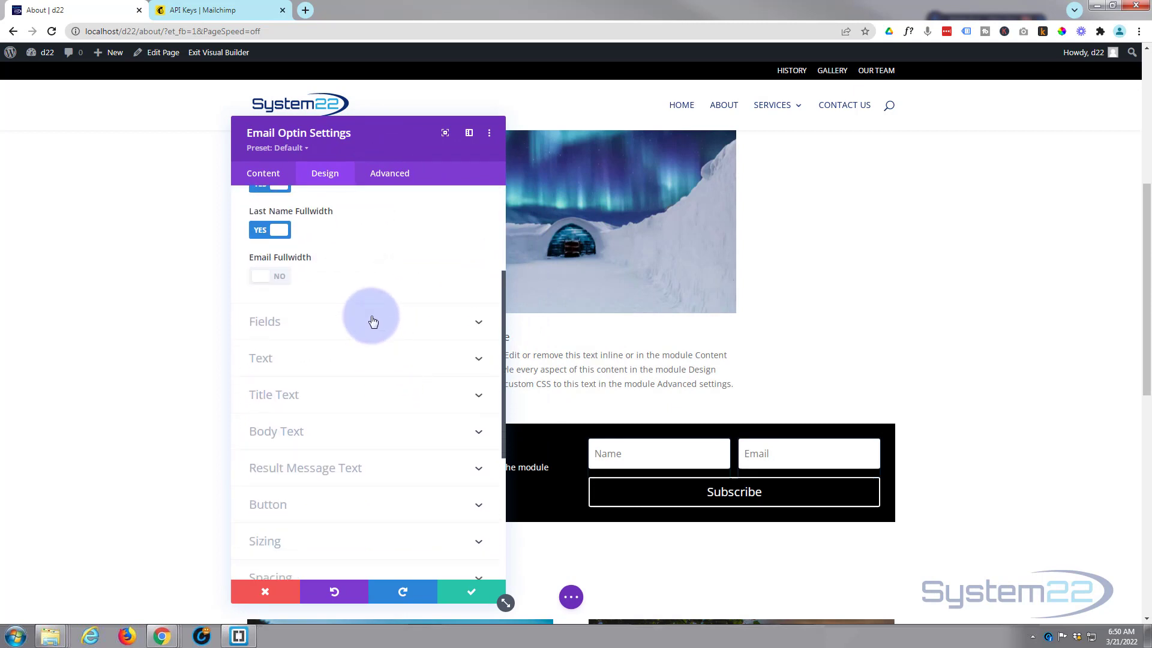
left_click(370, 322)
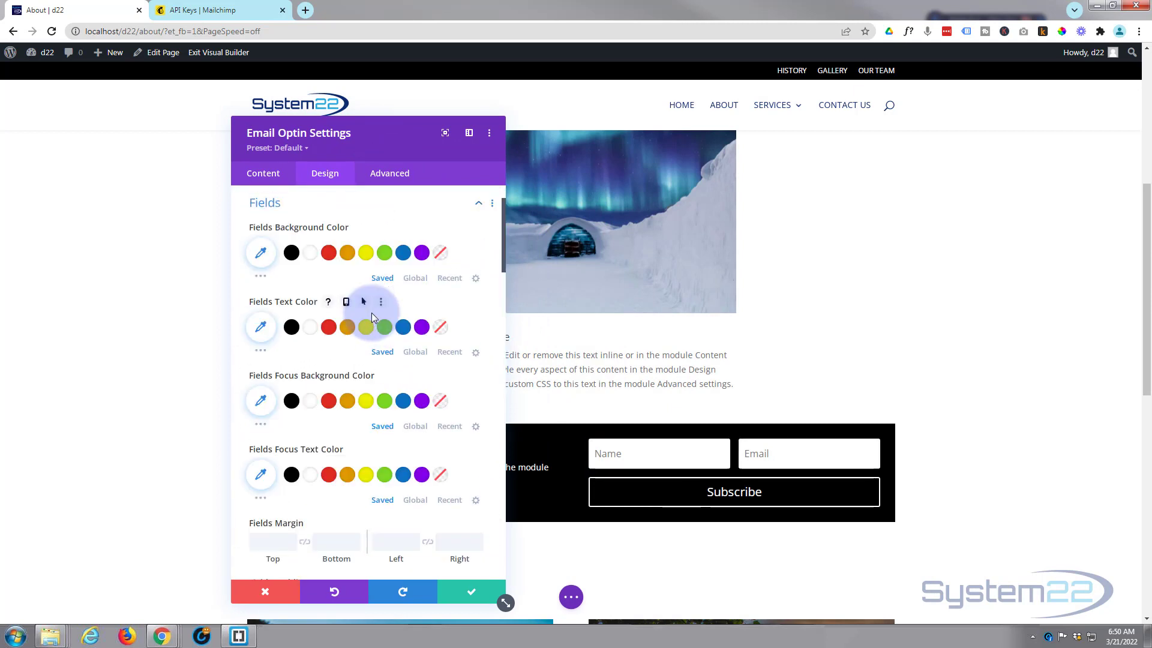
scroll(372, 312, "down", 5)
scroll(372, 312, "down", 4)
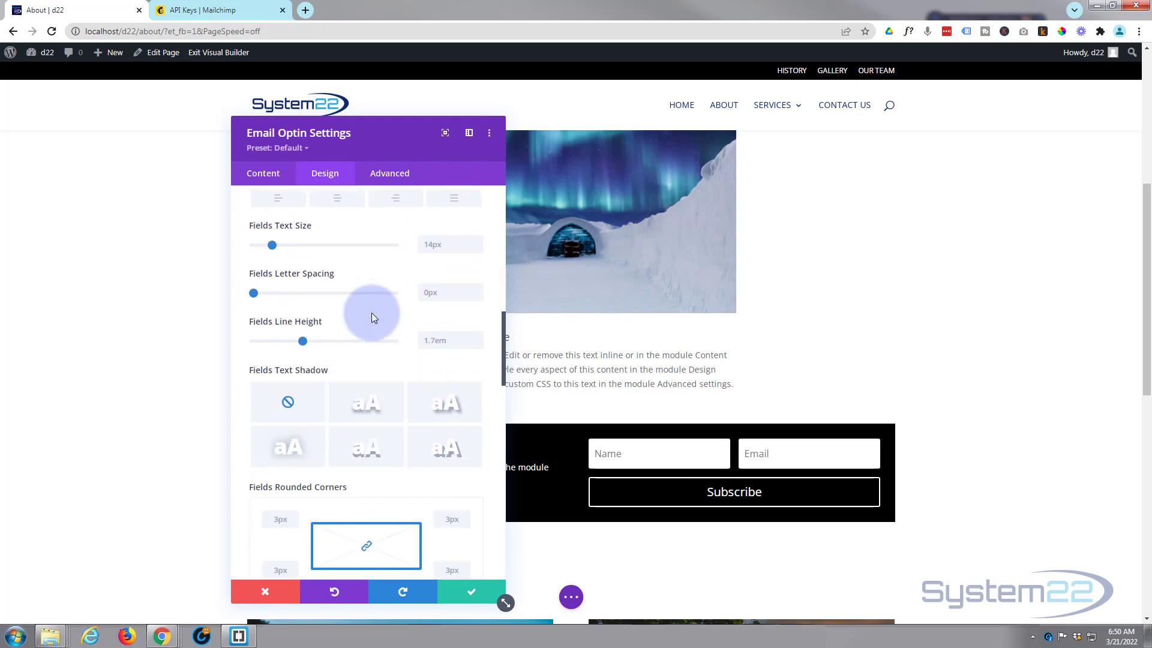
scroll(372, 312, "down", 4)
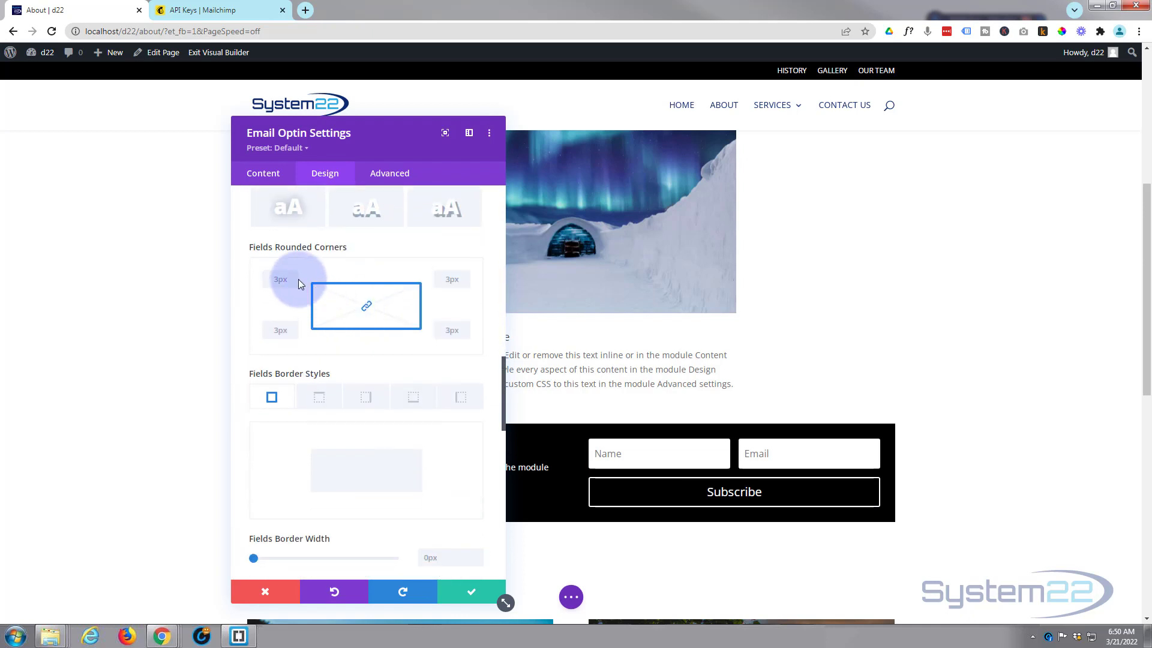
left_click(271, 280)
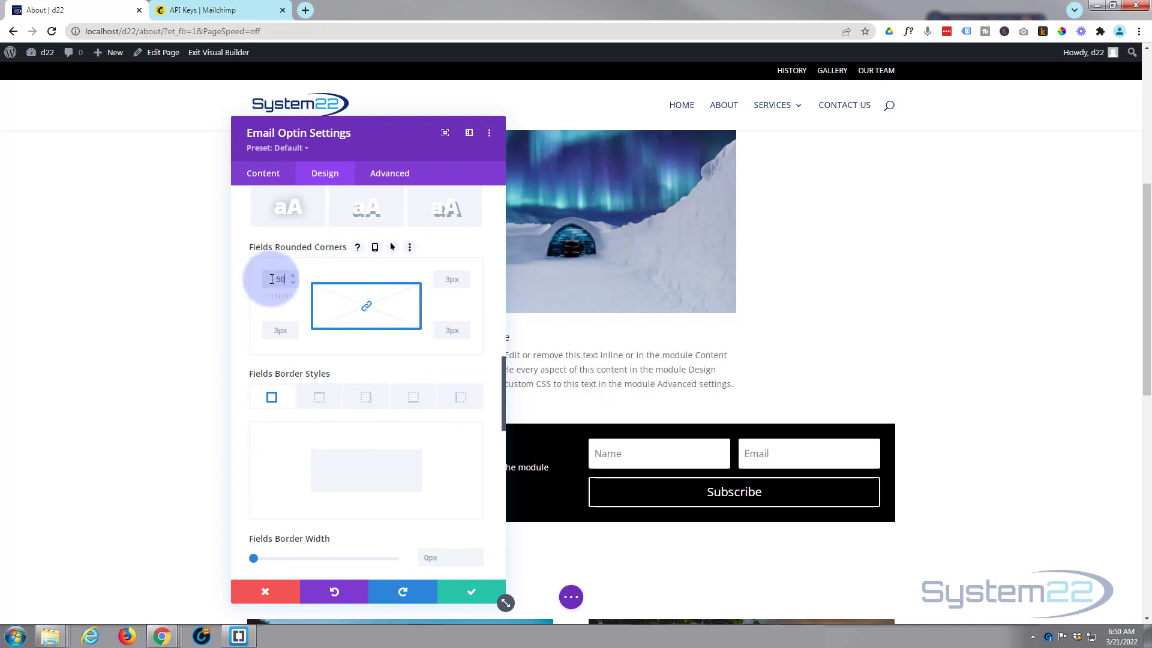
left_click(682, 456)
left_click(776, 453)
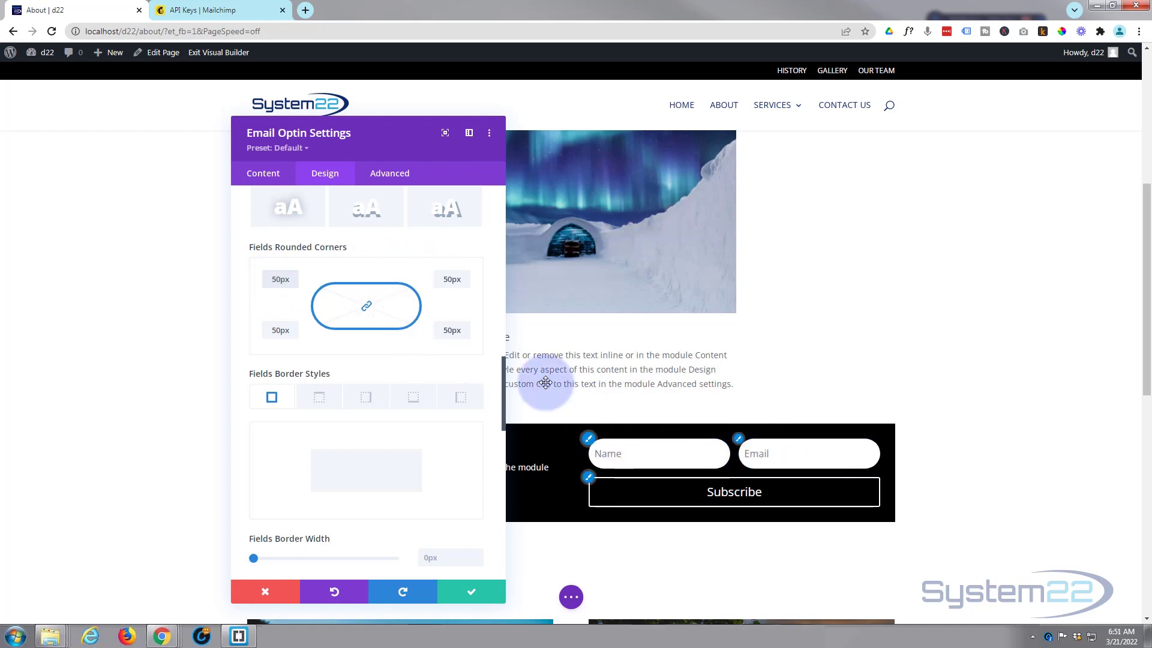
Step: Set Fields Padding Left to 25px
scroll(438, 325, "up", 10)
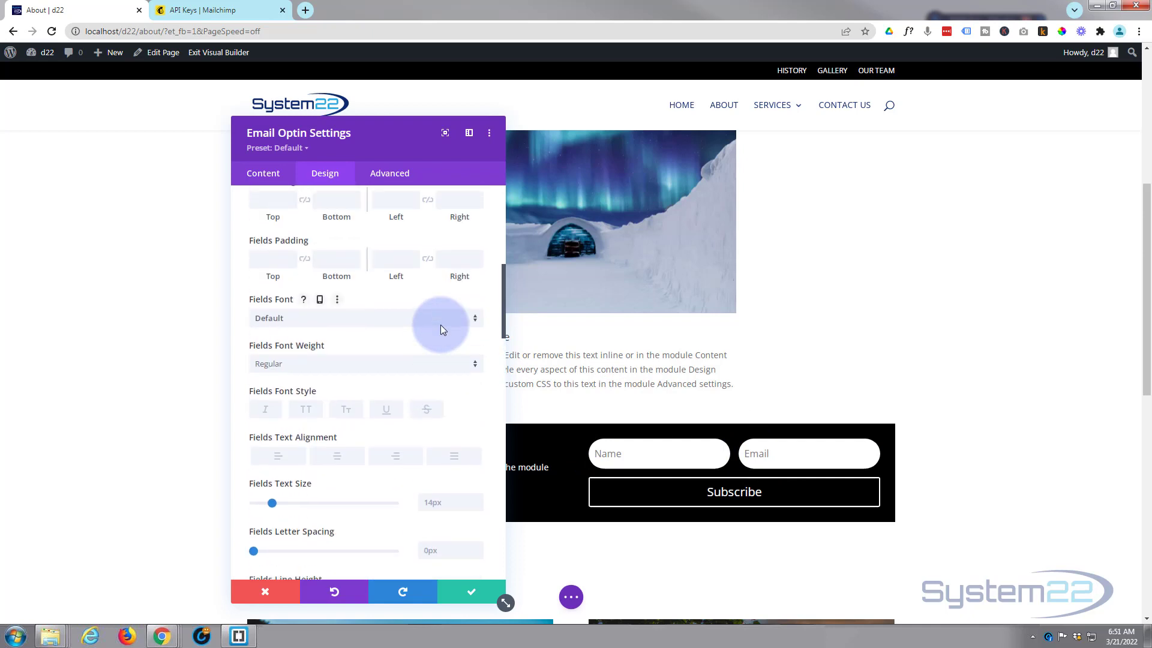
left_click(397, 360)
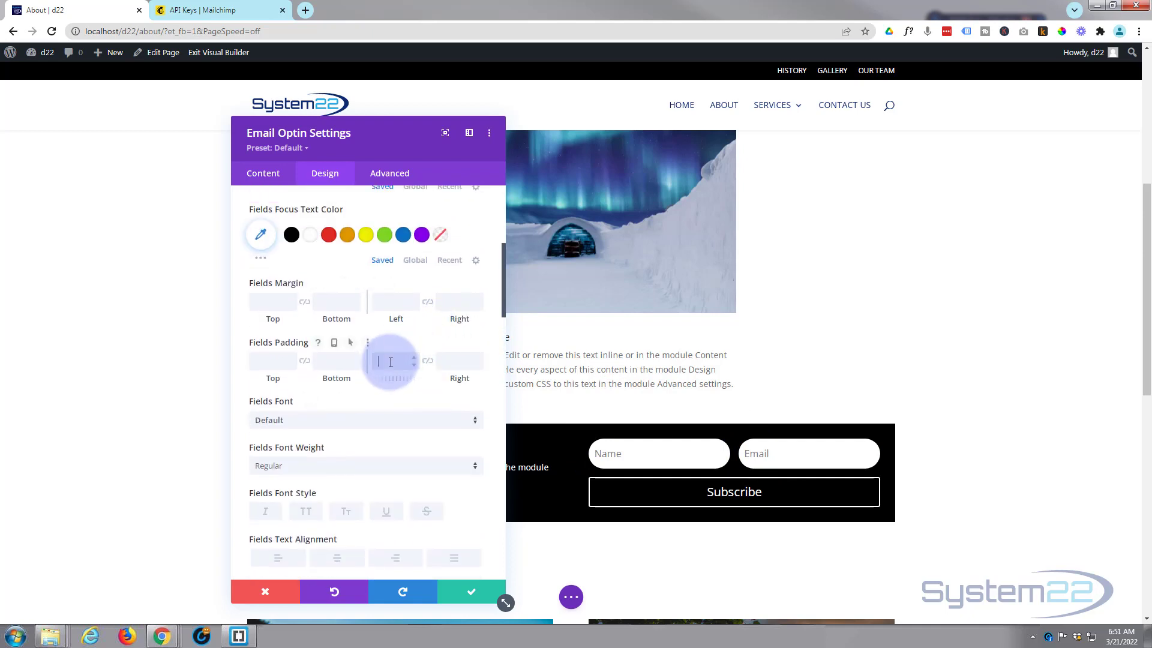
type("25")
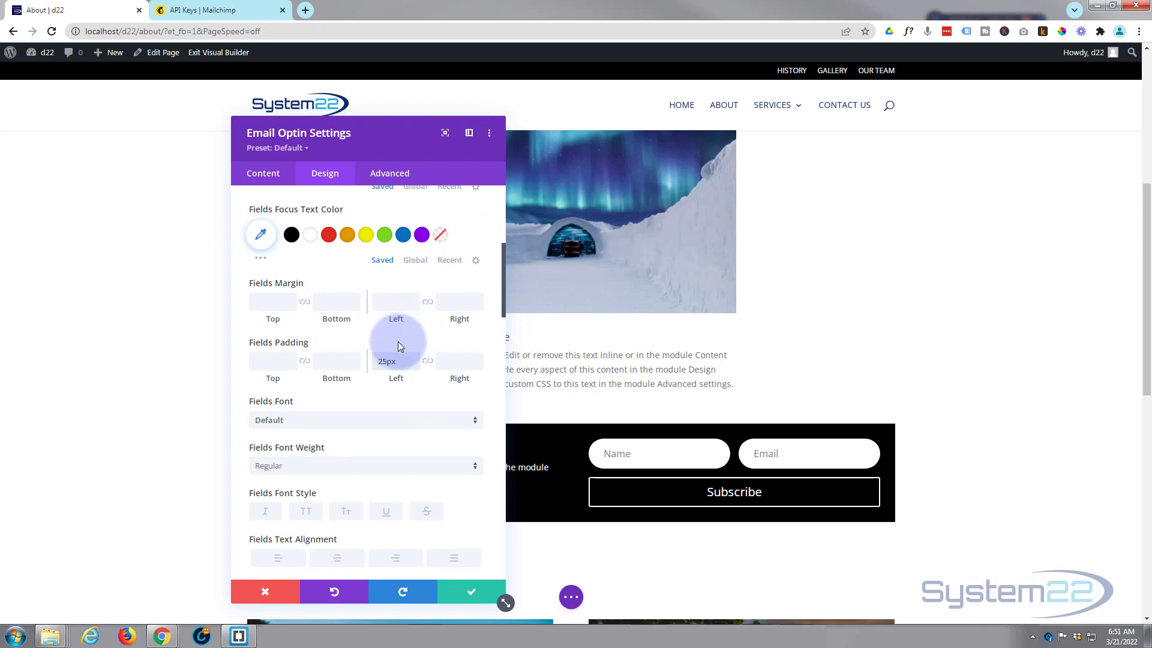
left_click(383, 364)
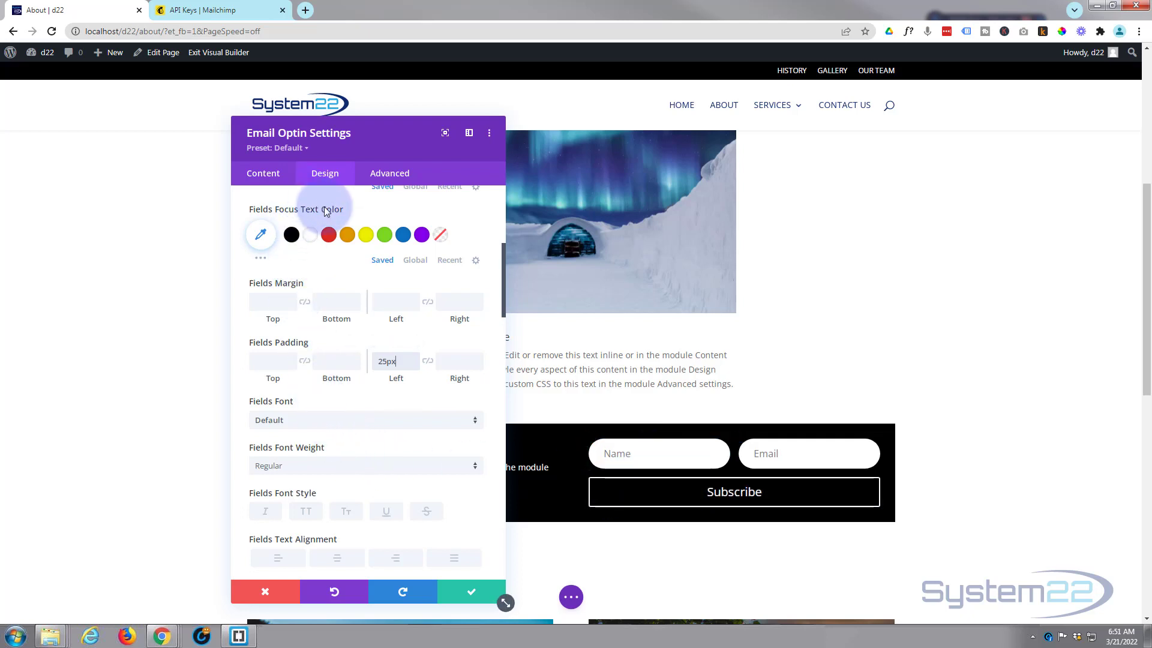
Step: Enable custom button styles and give the Subscribe button a purple background
scroll(327, 216, "down", 10)
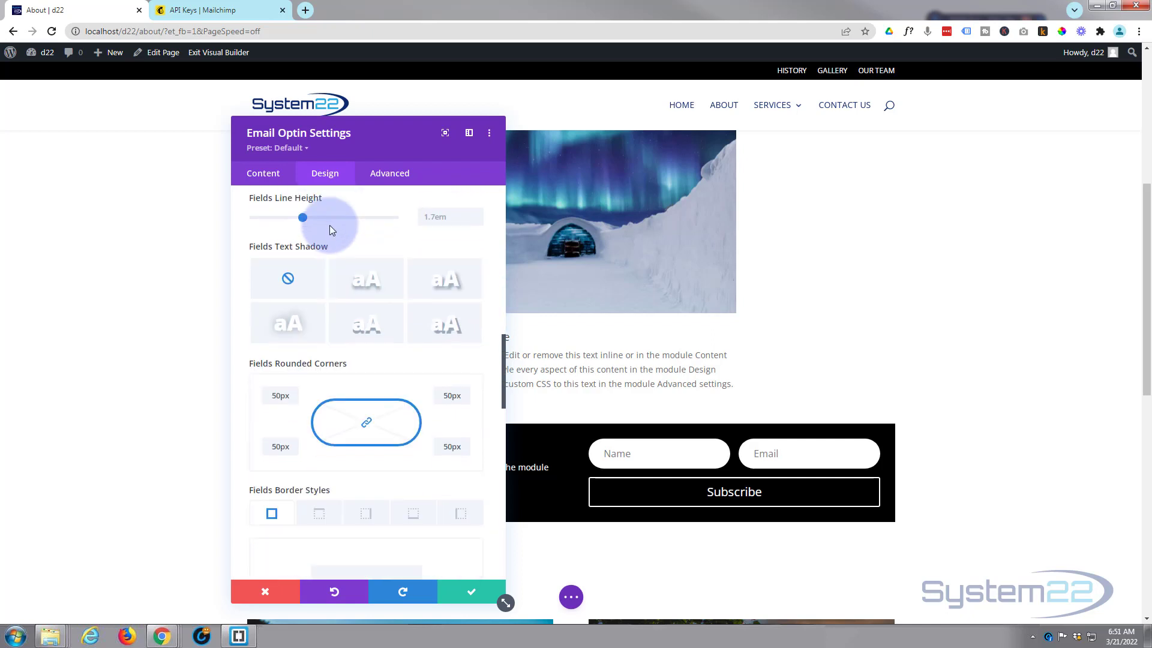
scroll(329, 225, "down", 7)
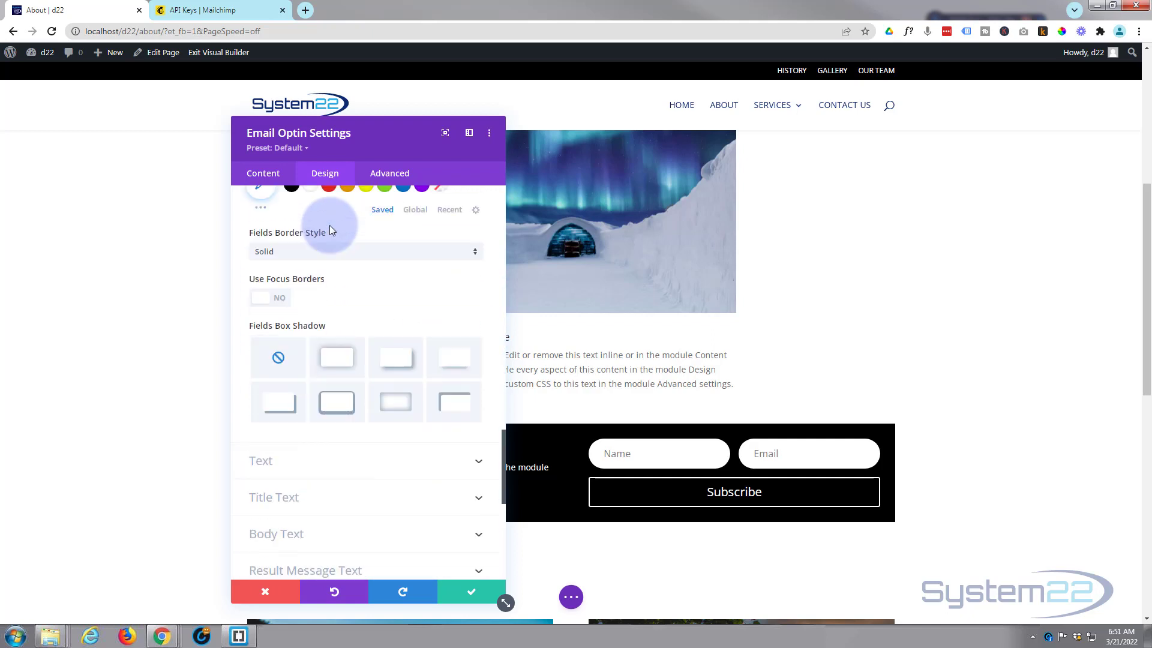
scroll(329, 227, "down", 5)
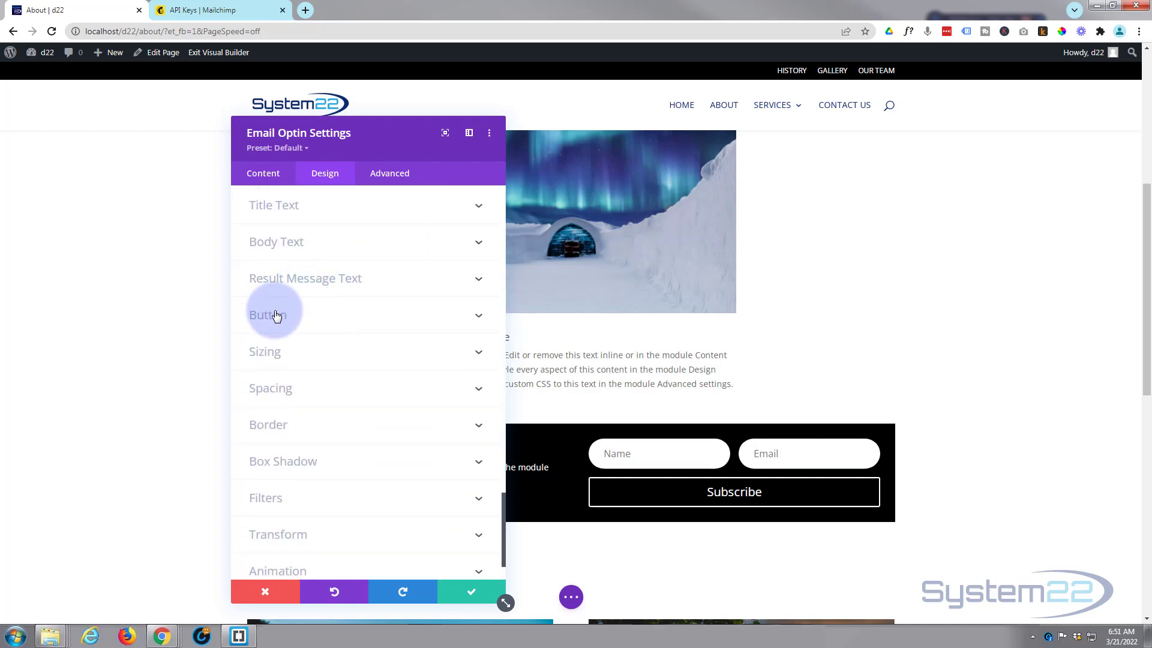
left_click(322, 316)
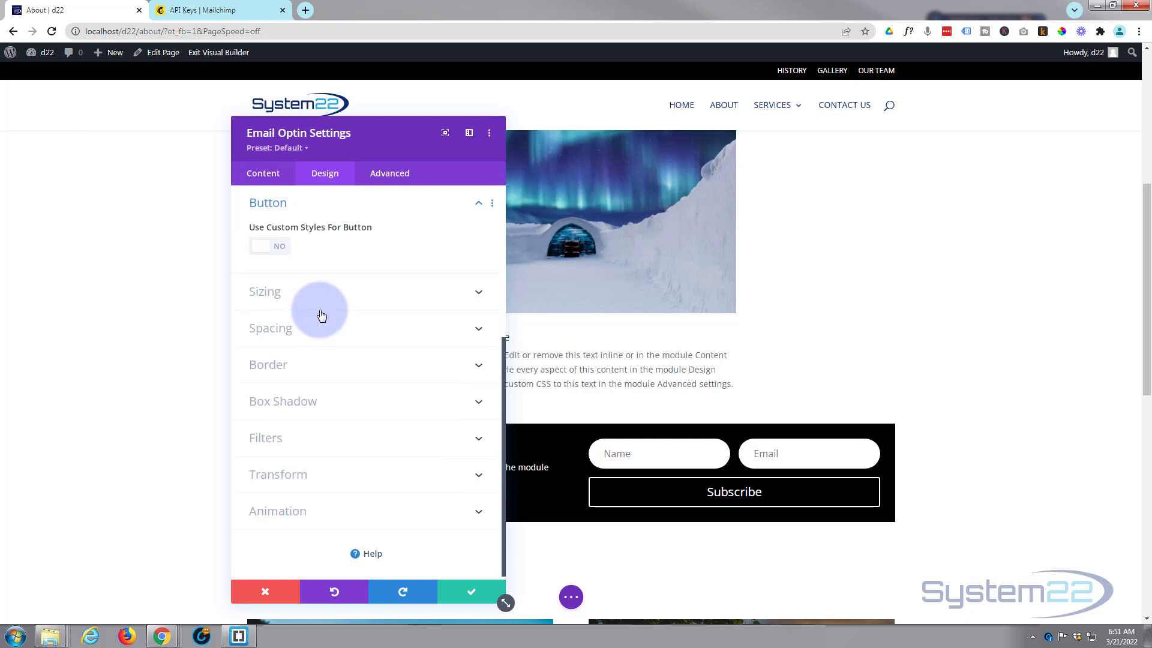
left_click(280, 247)
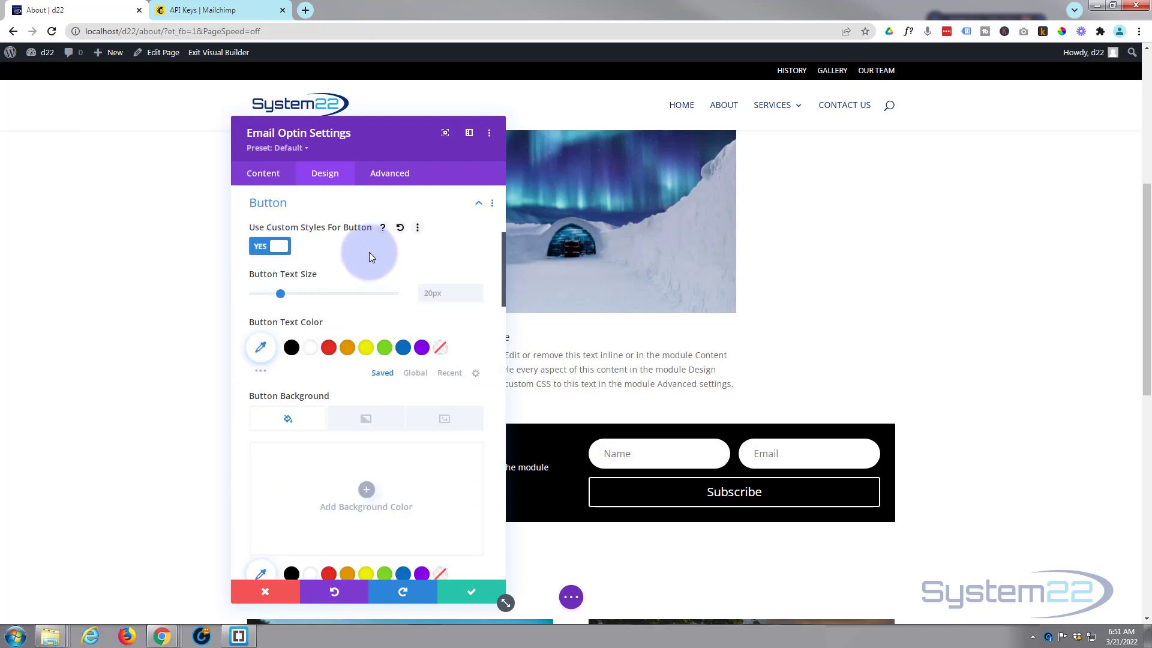
scroll(360, 252, "down", 2)
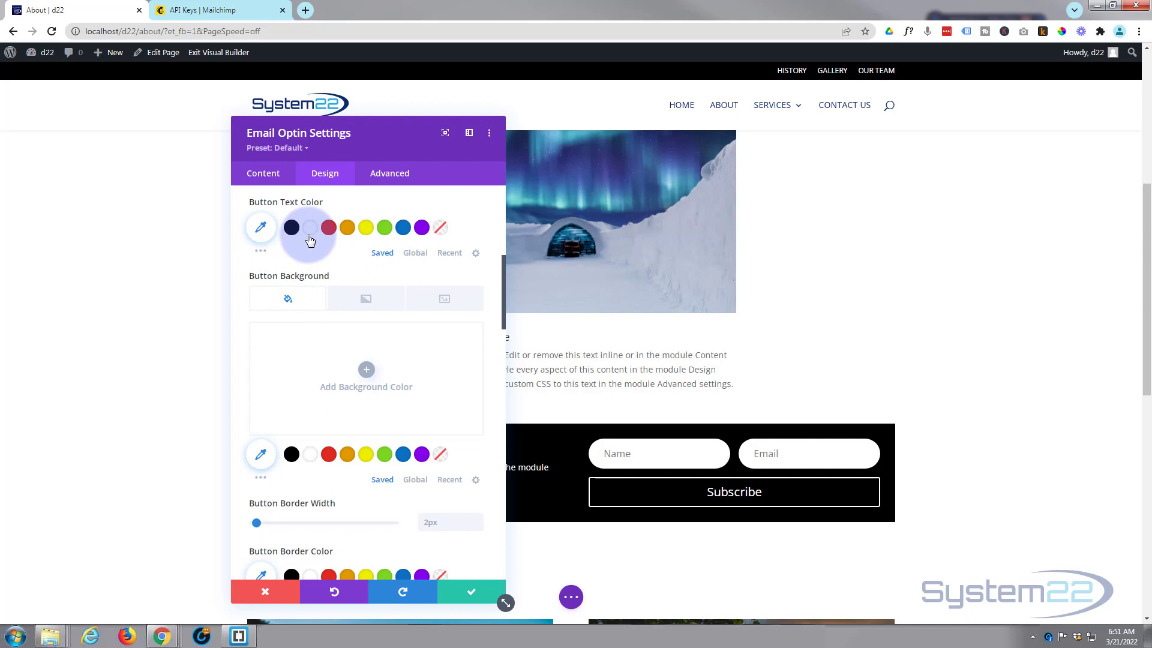
scroll(311, 250, "down", 2)
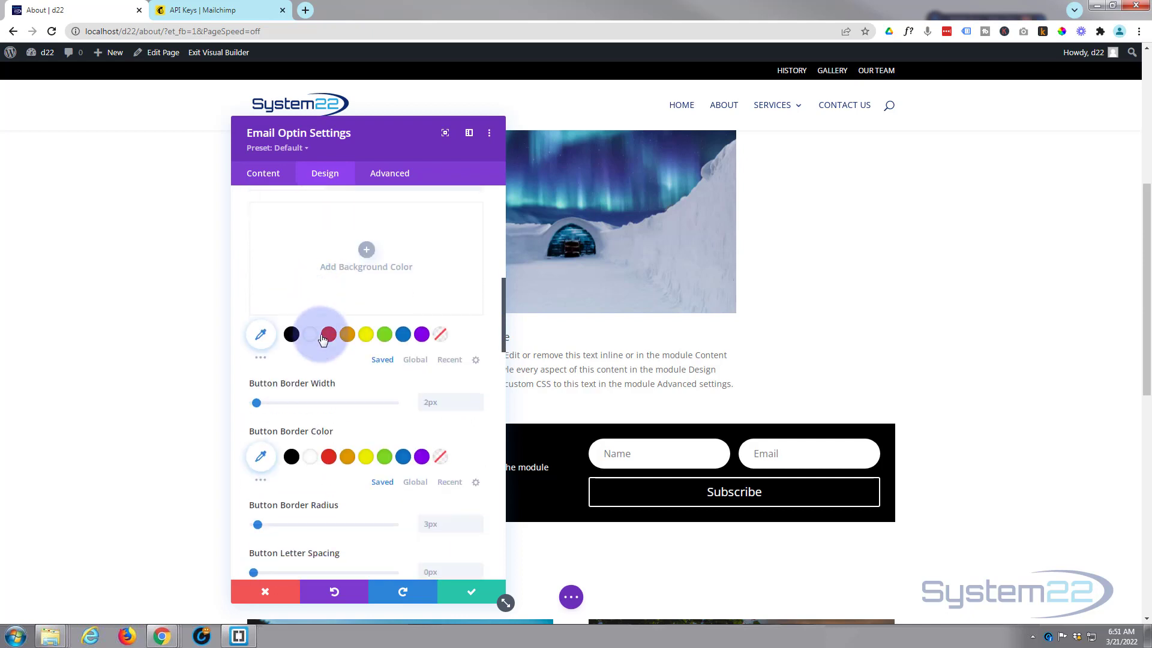
left_click(422, 335)
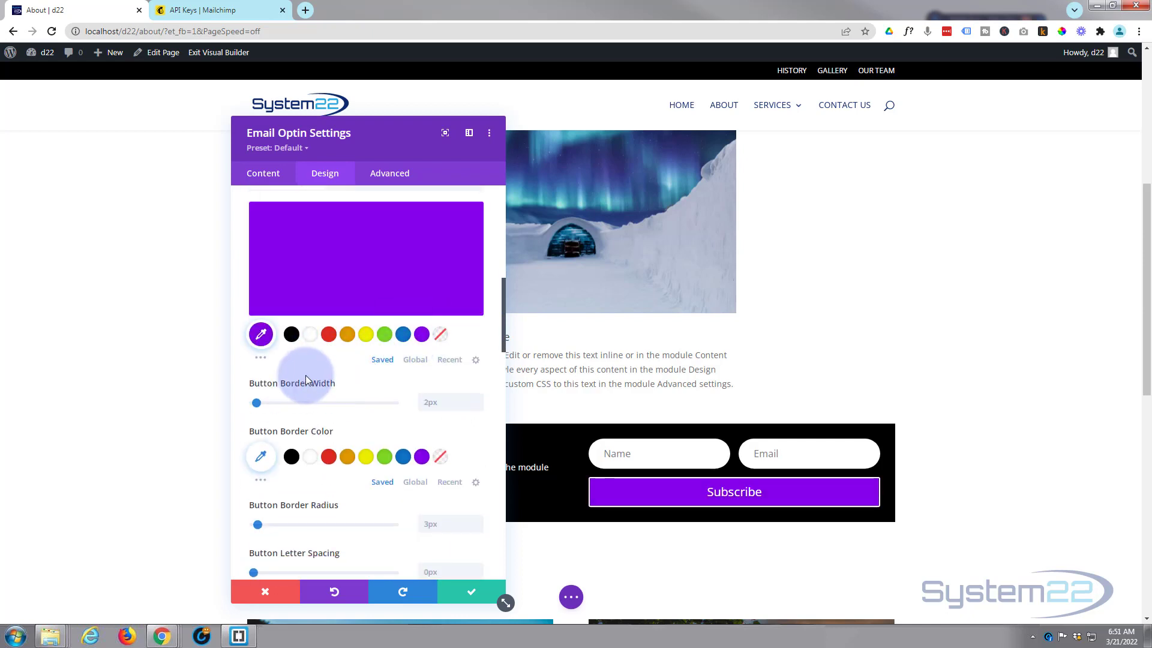
scroll(300, 384, "up", 1)
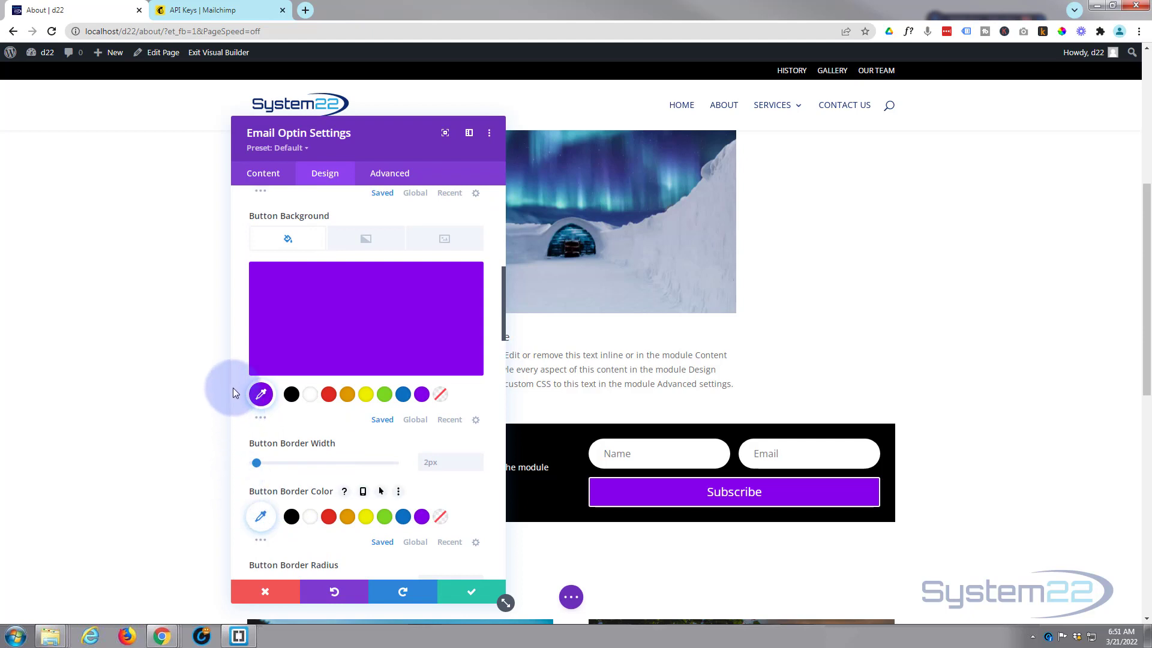
scroll(233, 321, "up", 1)
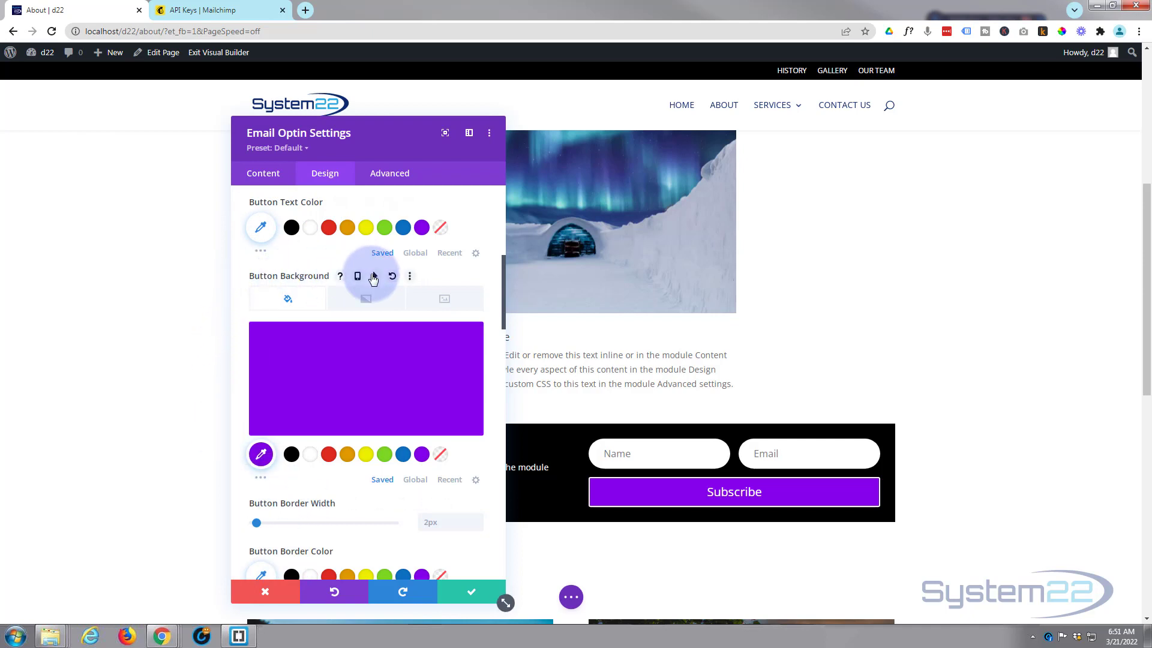
Step: Give the Subscribe button a red #e02b20 hover background while its normal state stays purple
left_click(374, 276)
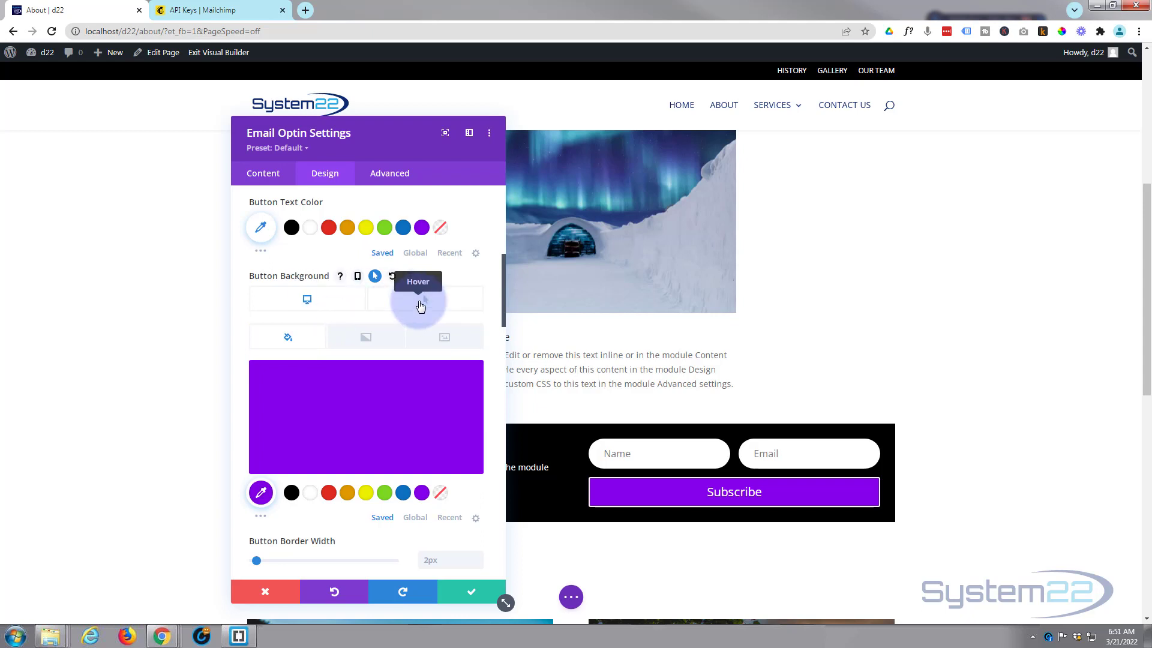
left_click(420, 304)
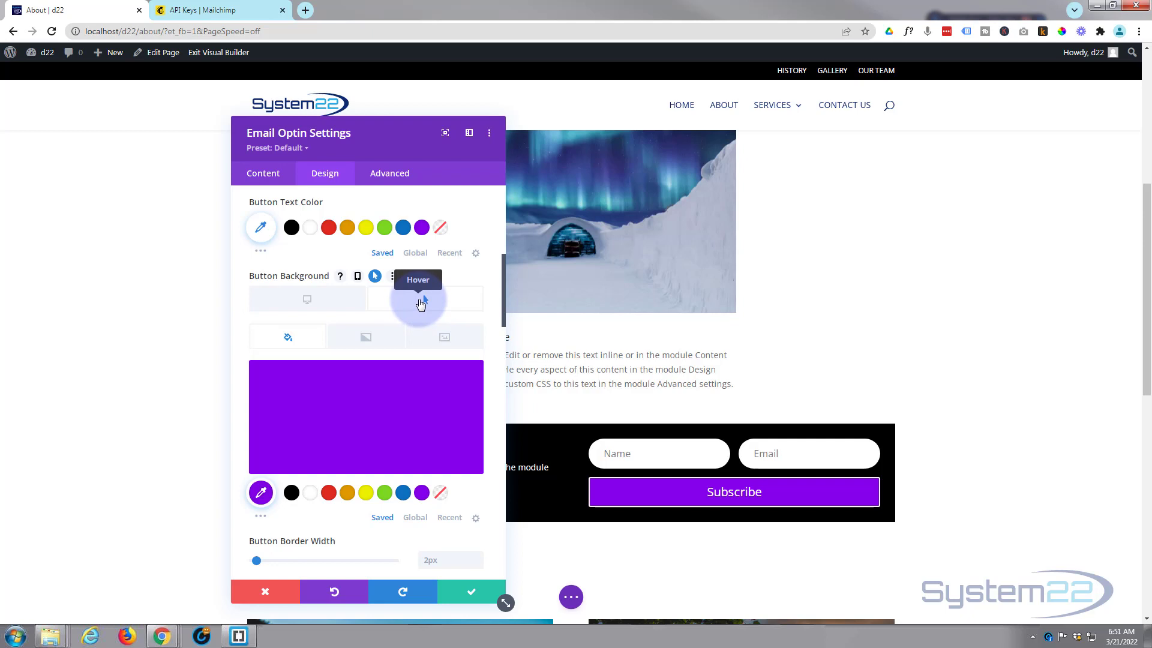
left_click(330, 497)
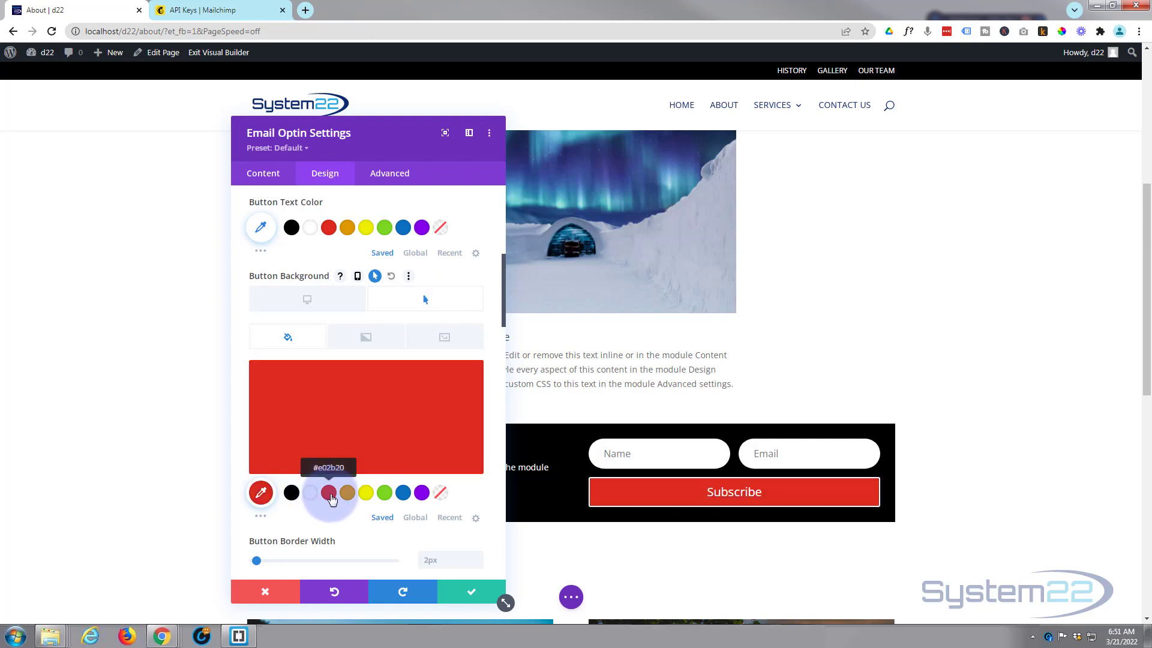
left_click(316, 304)
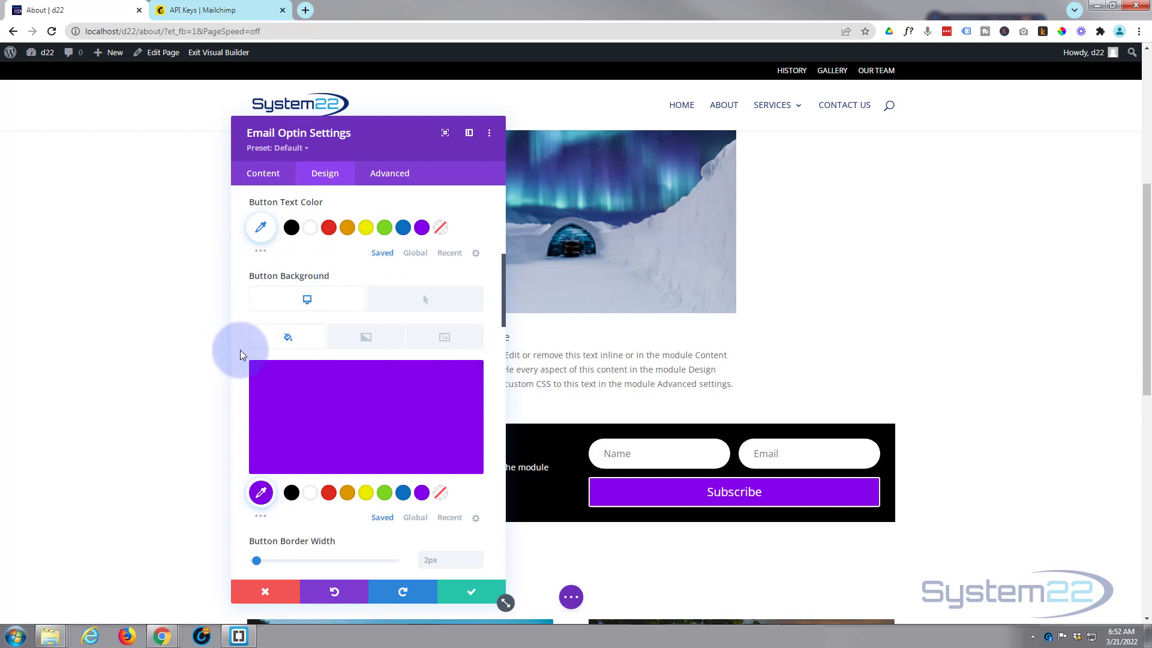
Step: Set the Subscribe button's border width to 0px and its border radius to 50px
scroll(240, 348, "down", 3)
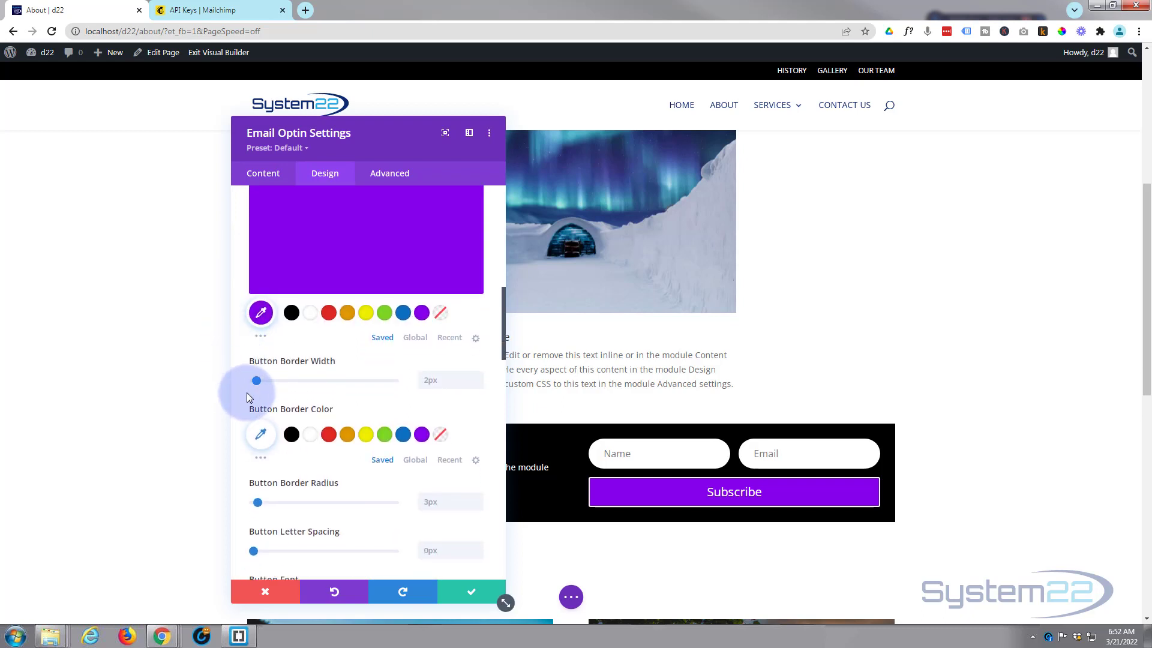
left_click_drag(257, 382, 226, 380)
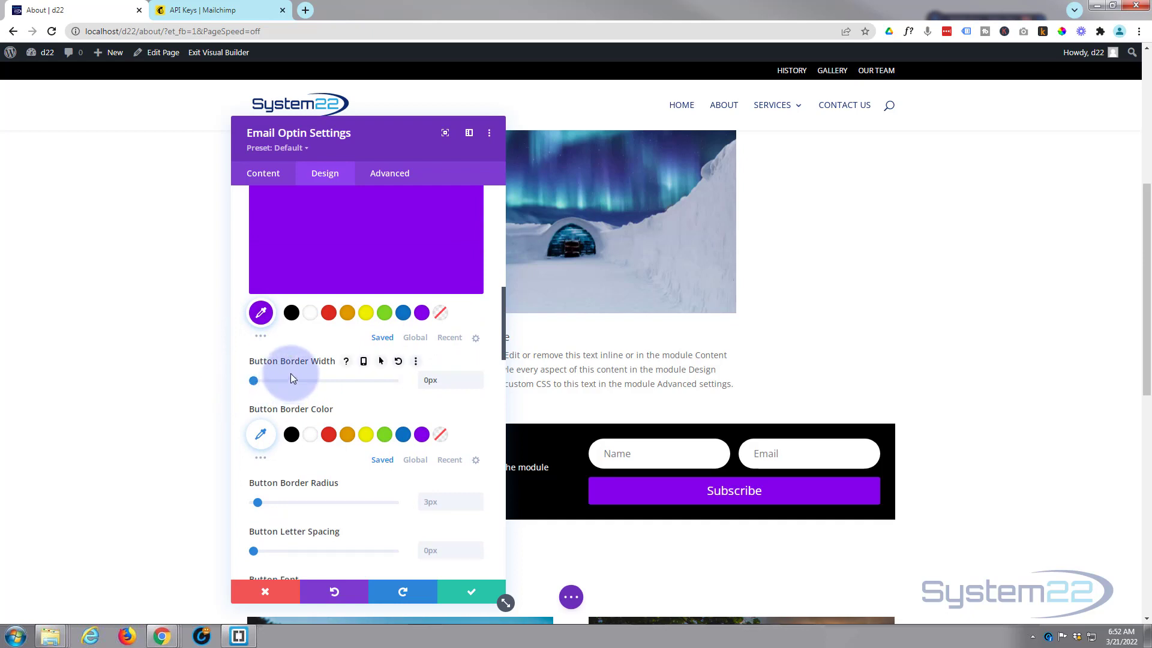
scroll(290, 376, "down", 2)
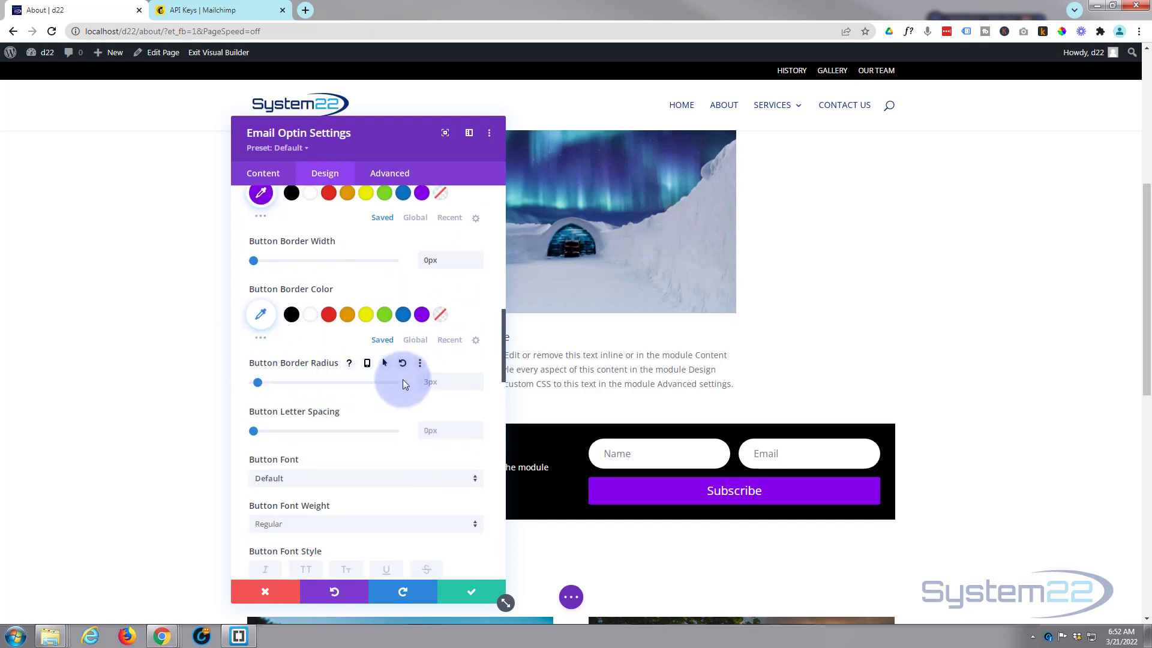
left_click(431, 379)
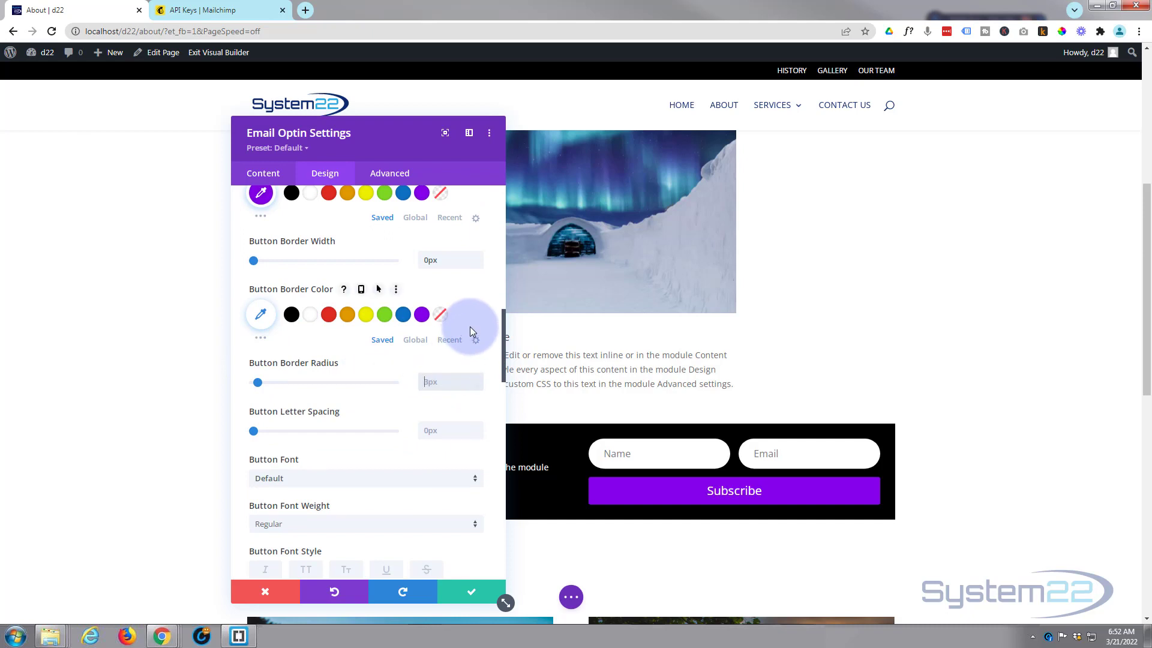
type("50")
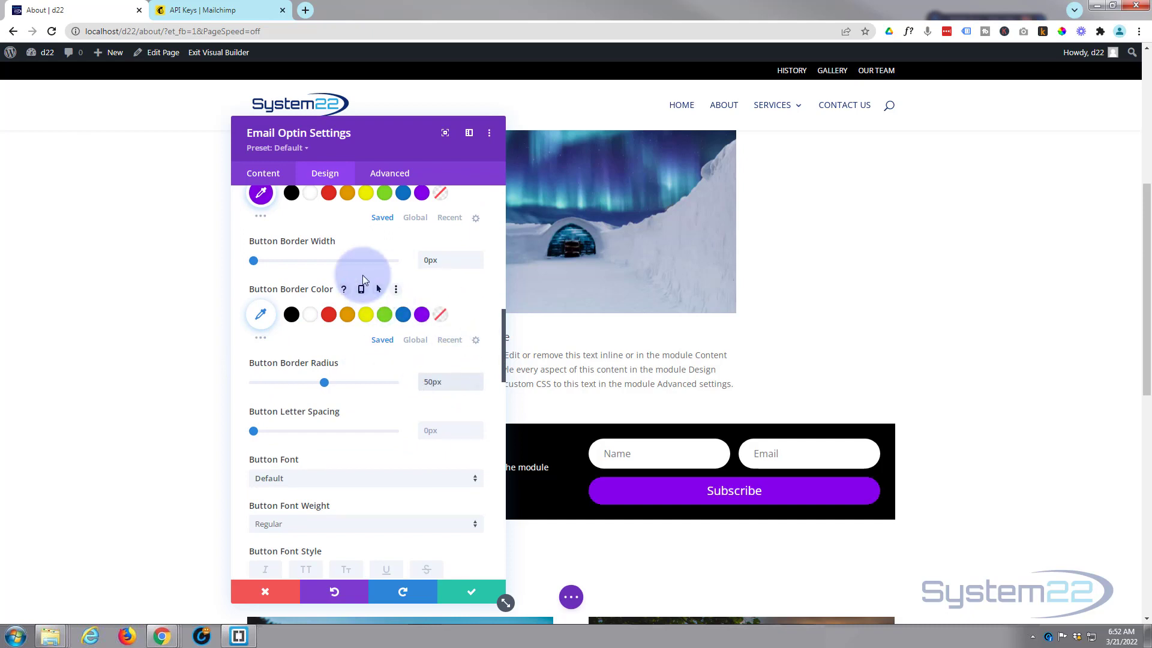
left_click_drag(470, 133, 162, 291)
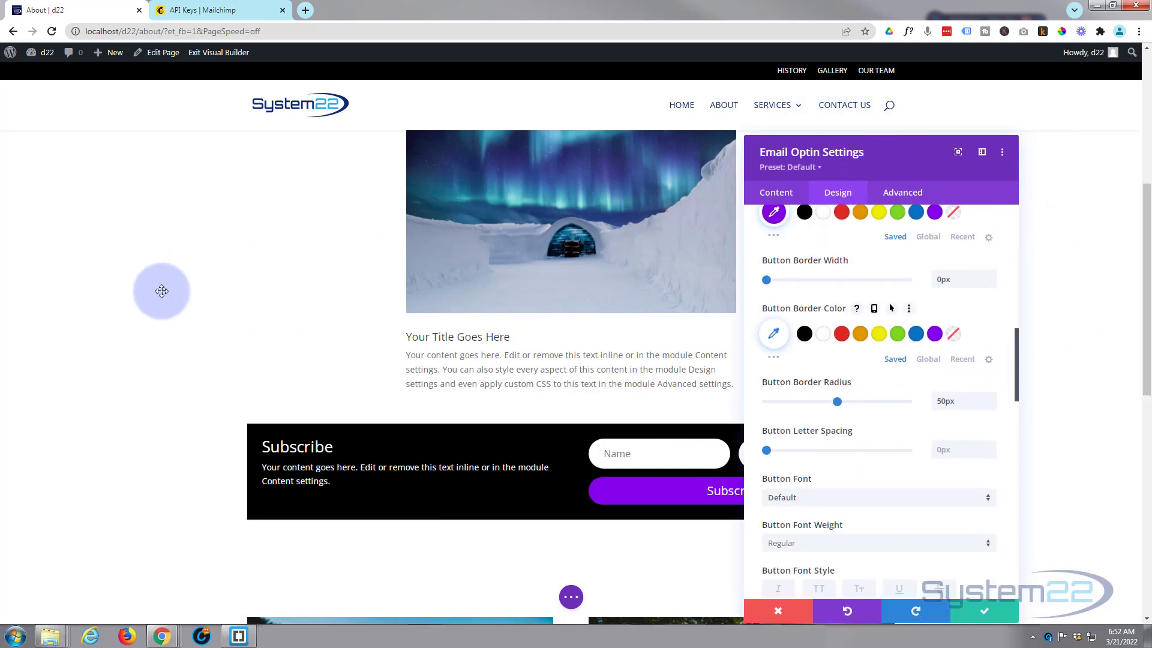
Step: Move the Email Optin Settings panel aside, then save and close the module settings
scroll(162, 291, "down", 6)
scroll(162, 290, "up", 10)
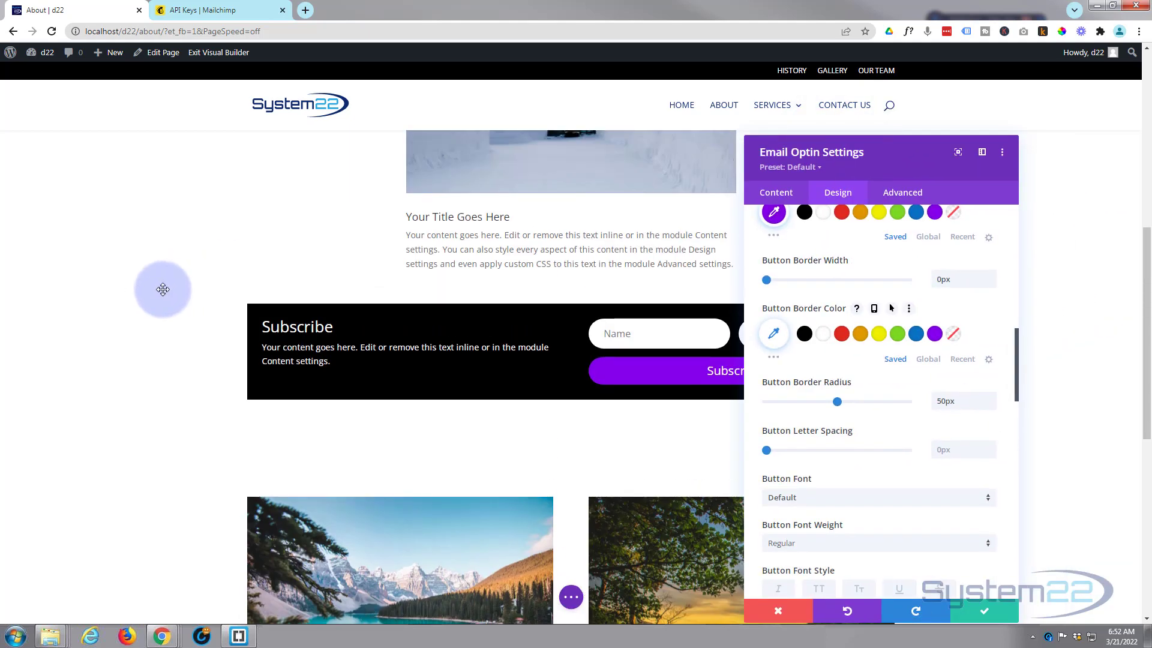
scroll(167, 288, "down", 3)
scroll(166, 289, "down", 3)
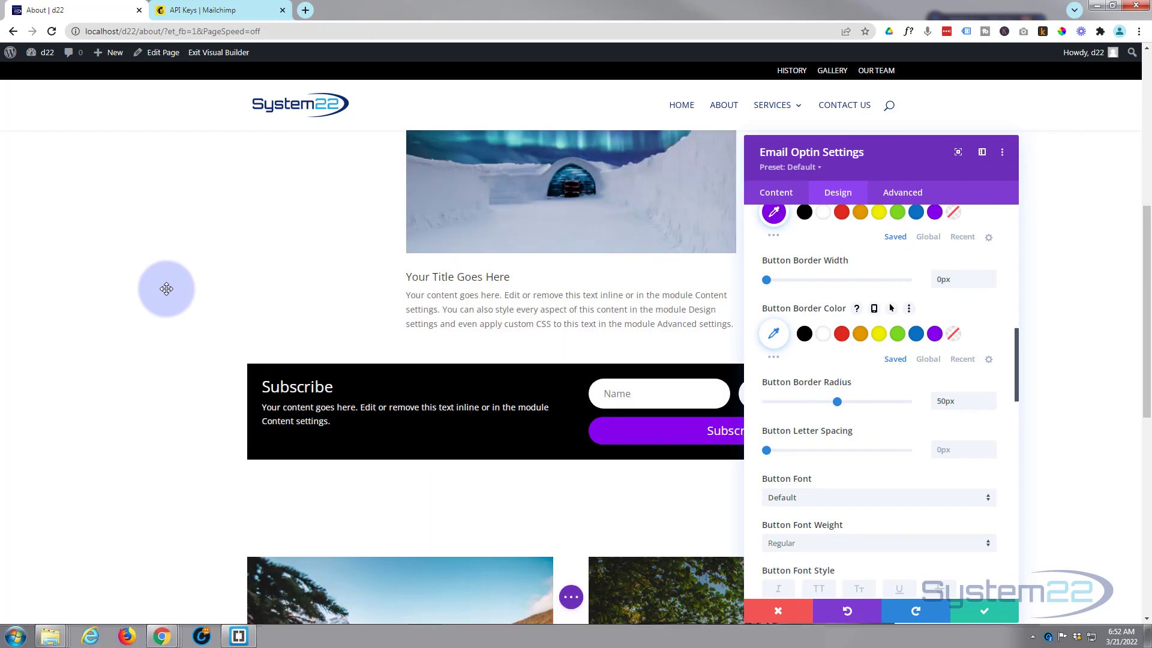
scroll(166, 289, "down", 3)
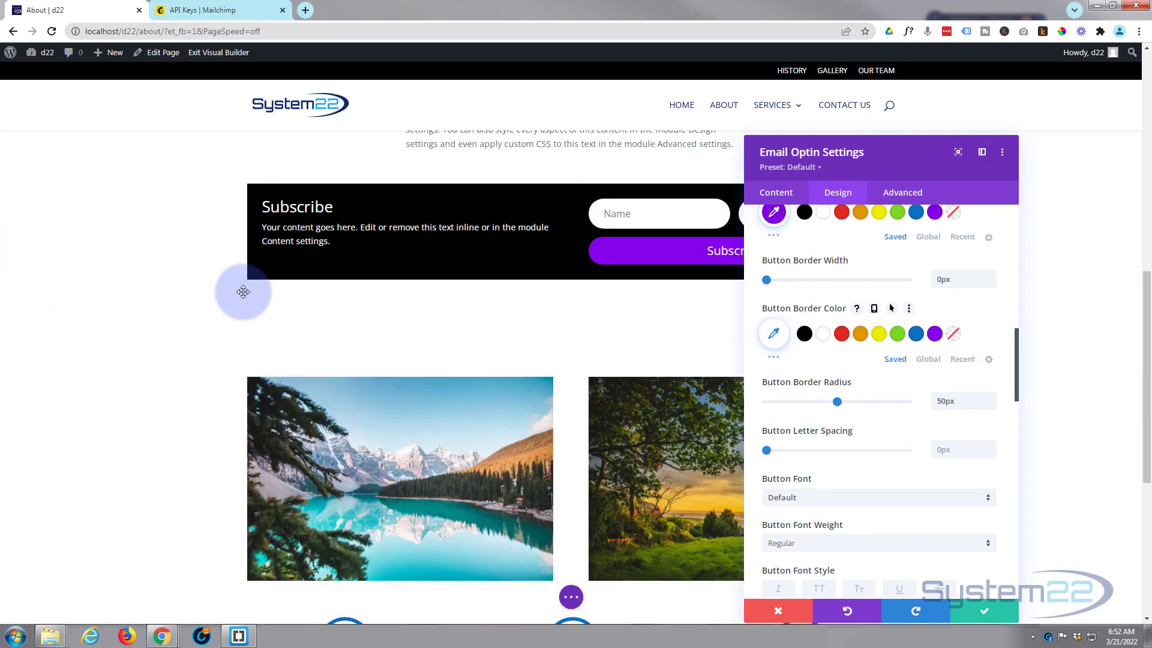
left_click_drag(880, 159, 547, 317)
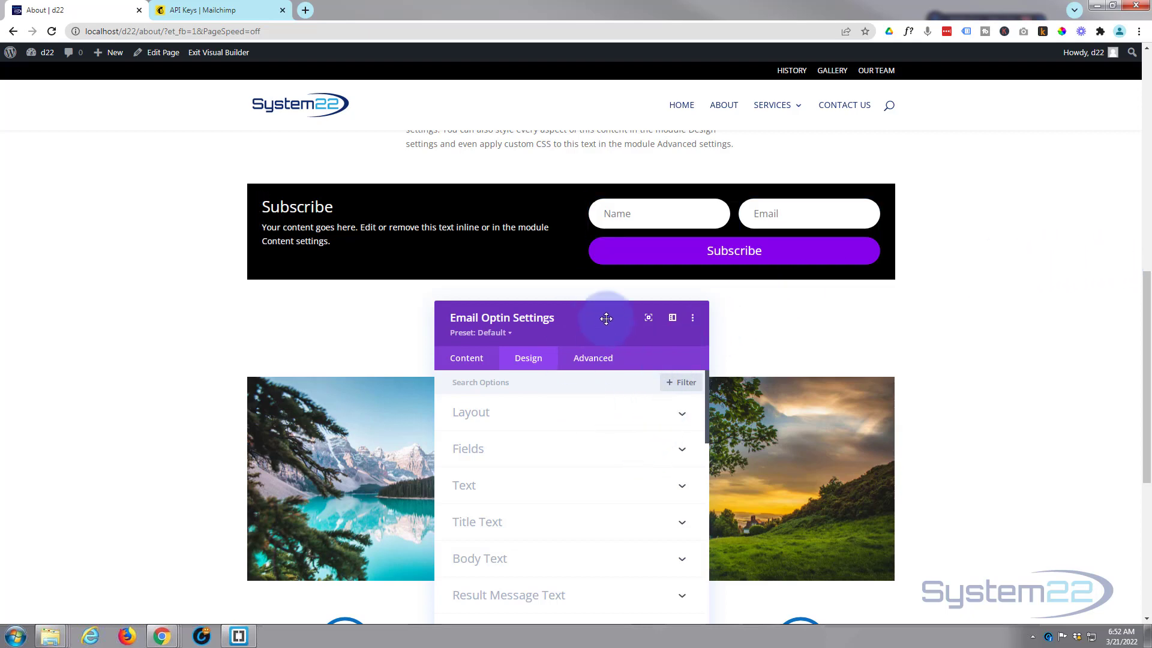
left_click_drag(603, 318, 619, 120)
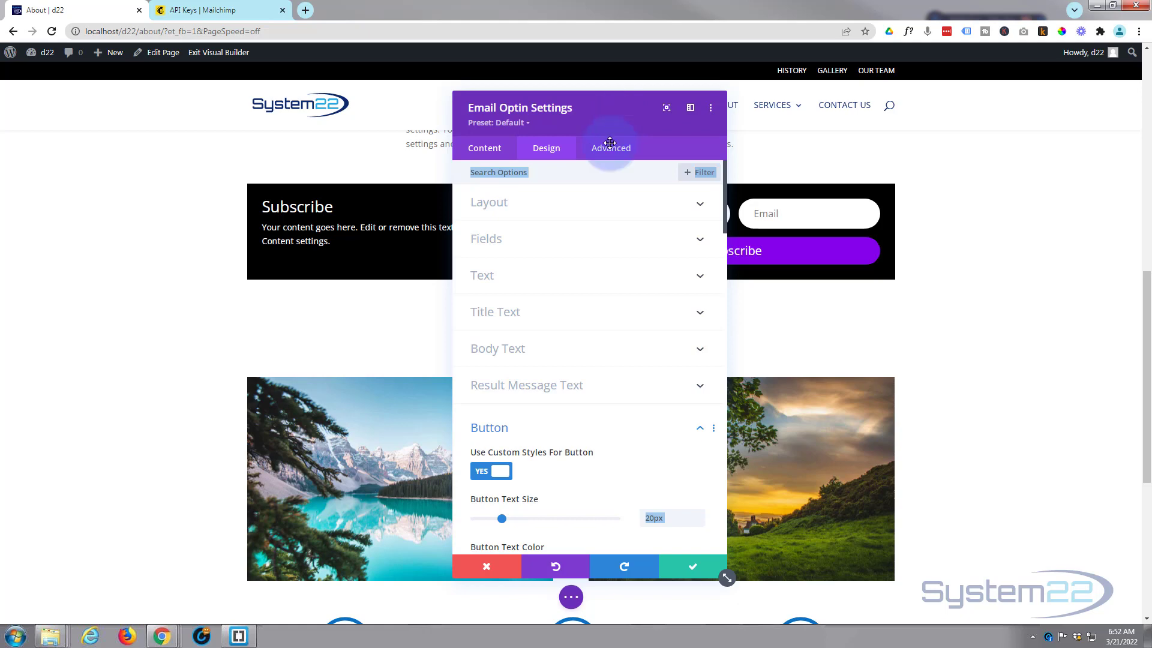
left_click(684, 574)
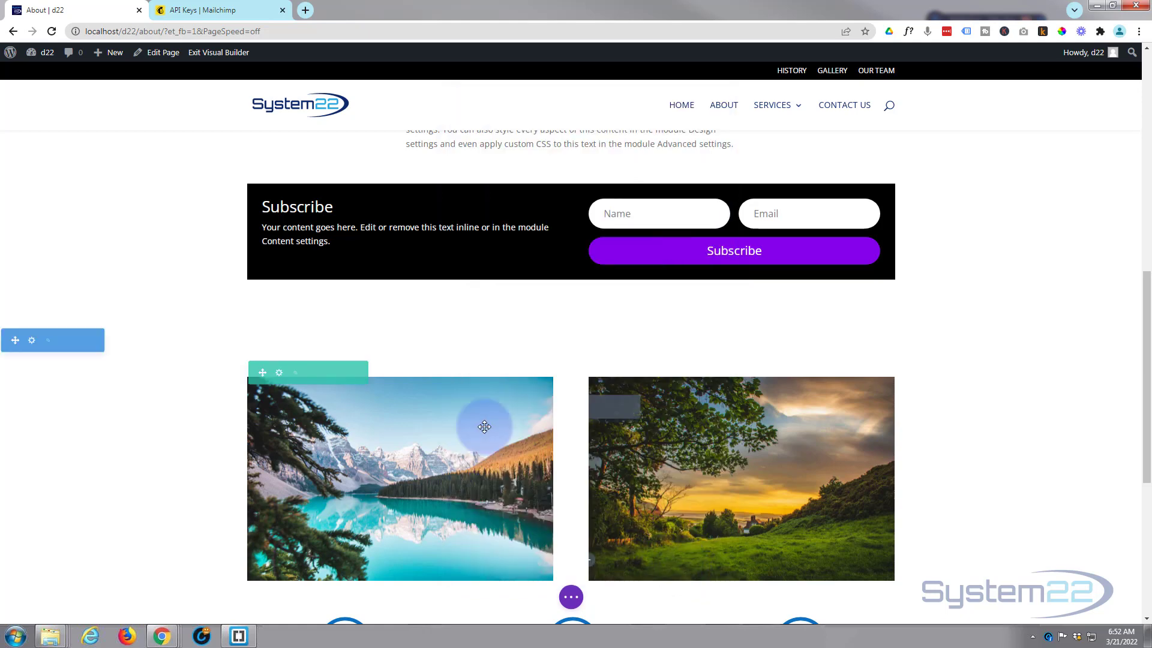
scroll(394, 332, "up", 1)
scroll(394, 329, "up", 2)
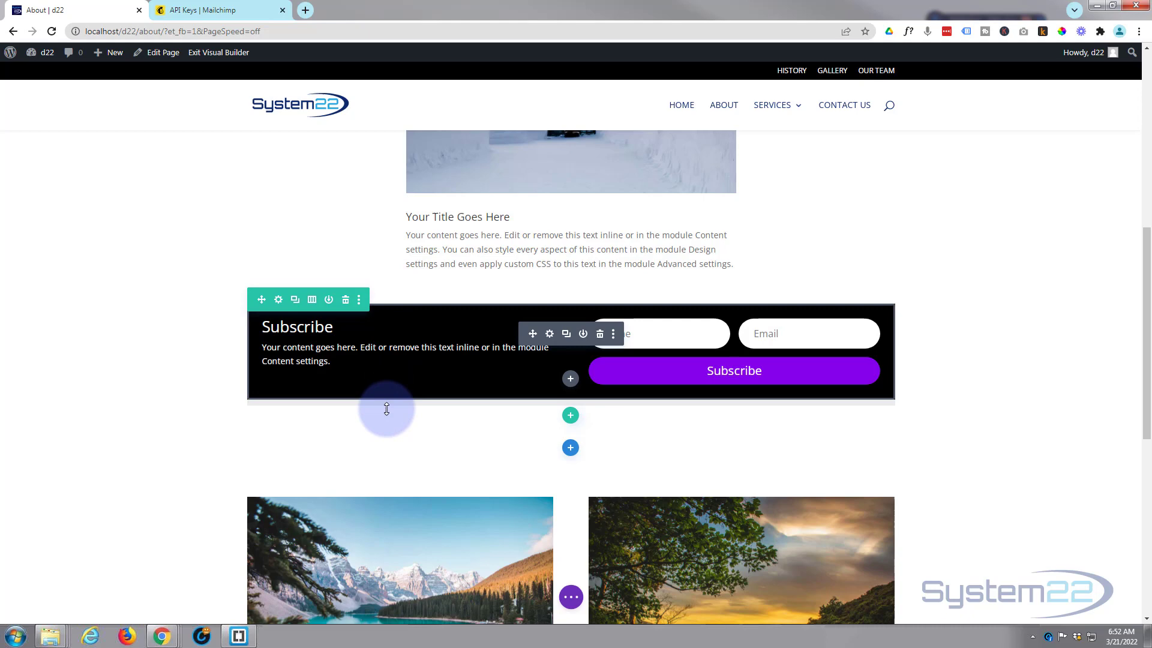
Step: In the Subscribe row's Design > Sizing settings, set the width values to 100%
left_click(279, 300)
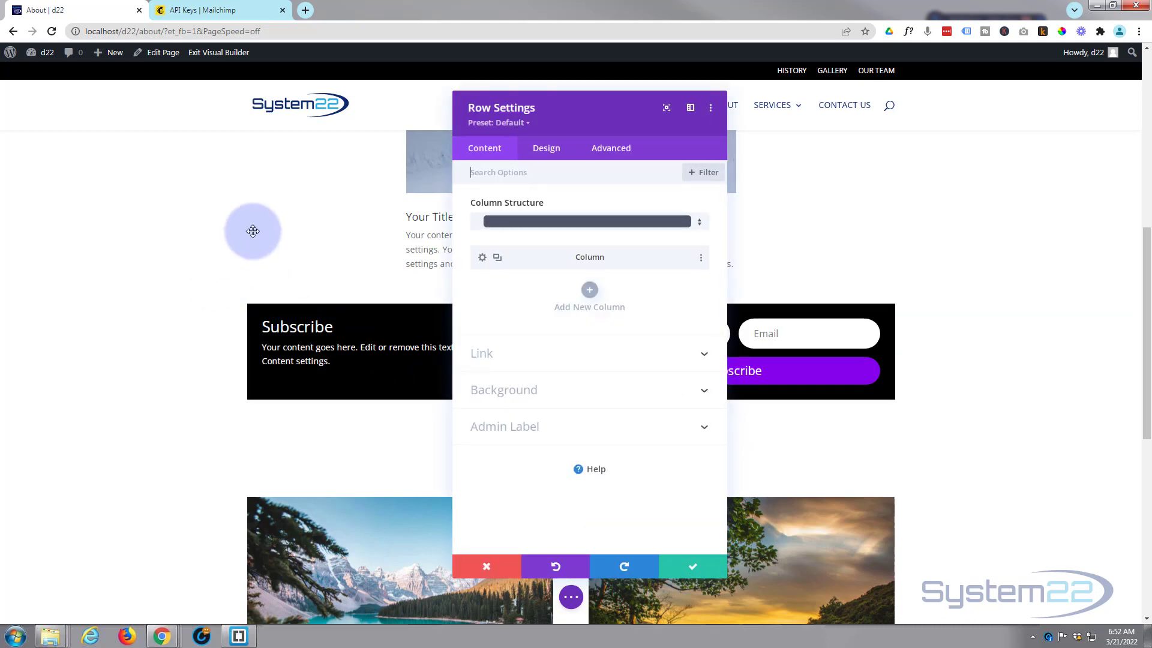
left_click(563, 154)
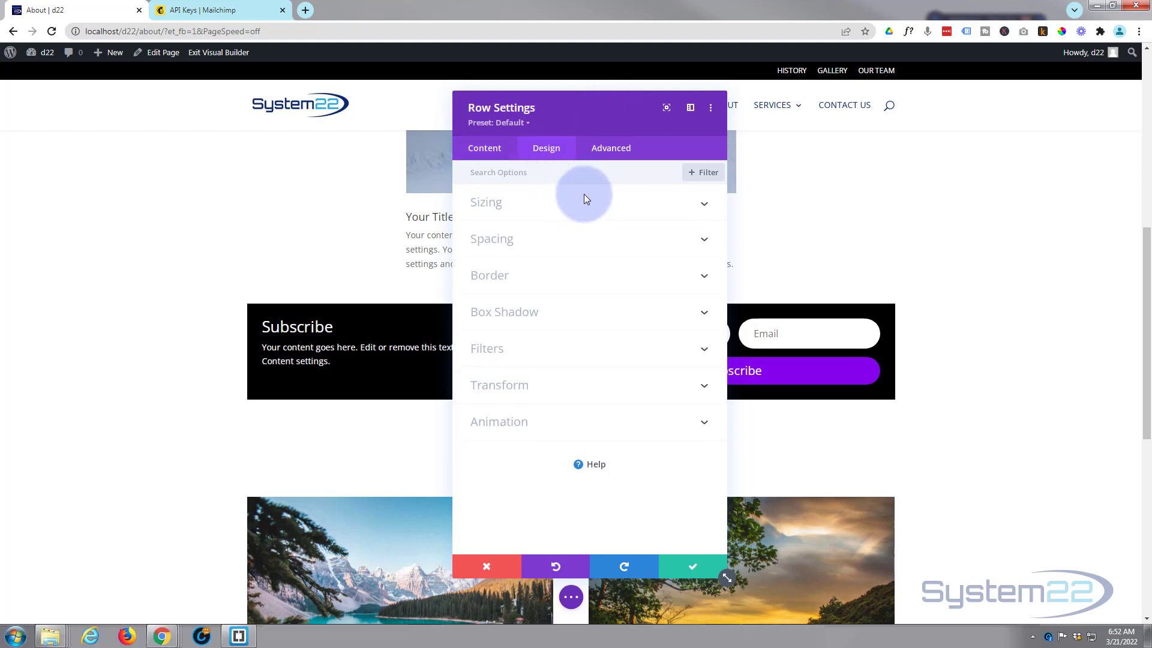
left_click(703, 204)
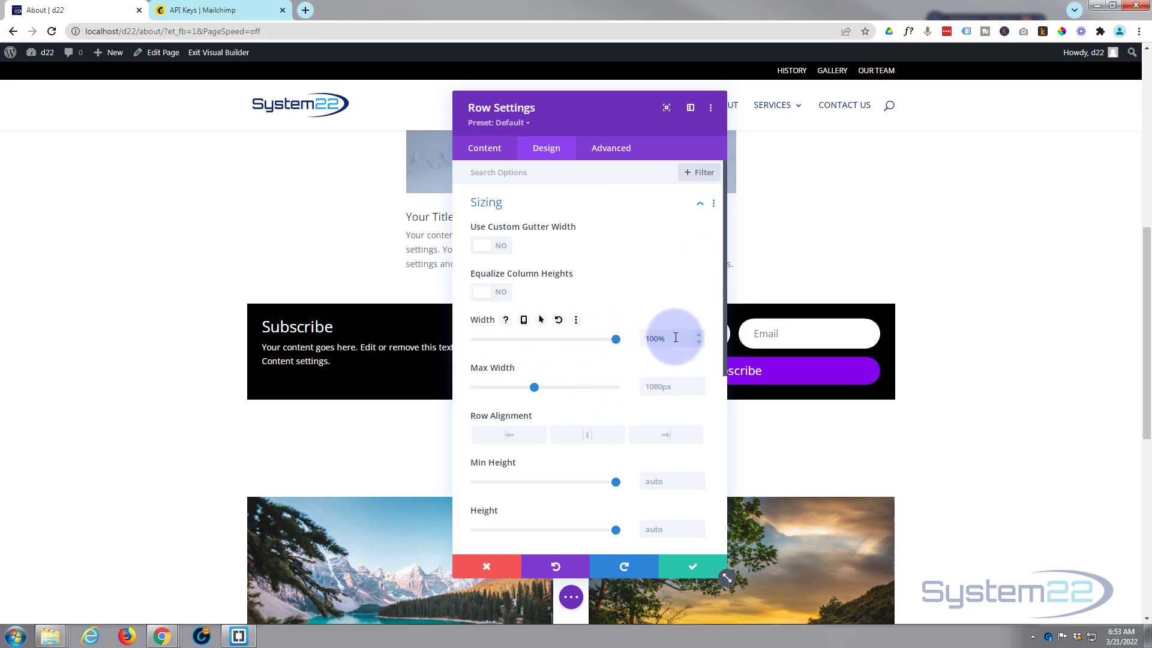
left_click(639, 337)
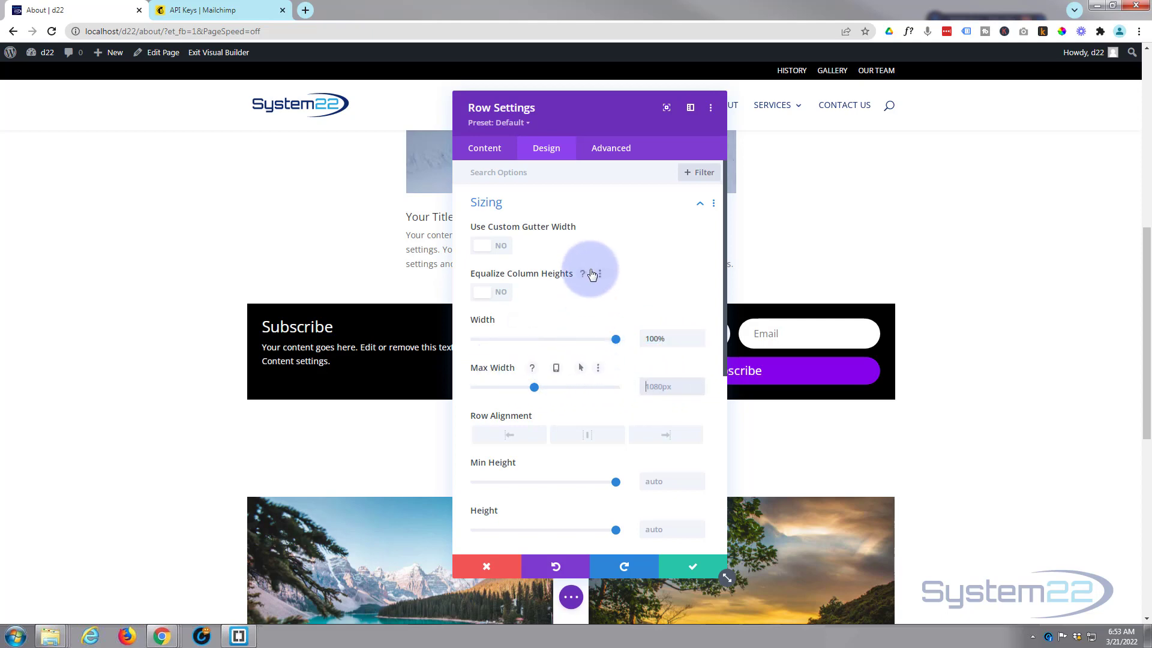
type("100%")
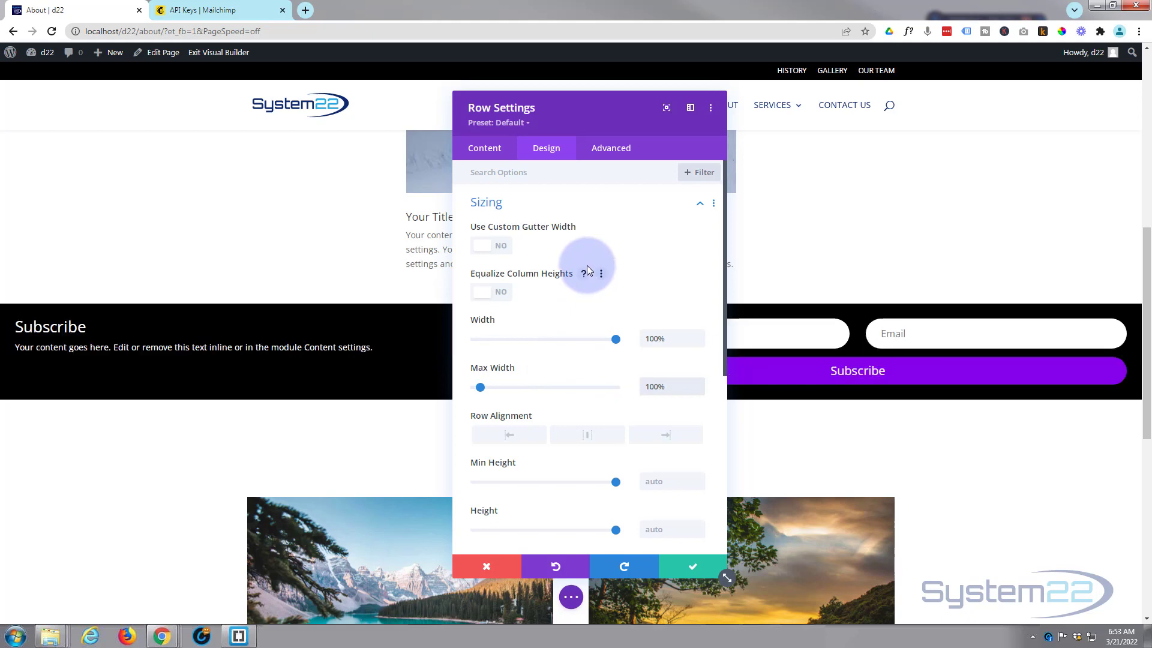
left_click_drag(612, 120, 216, 447)
Step: Set the Subscribe row's Spacing padding to 0px top and 0px bottom
scroll(190, 444, "down", 4)
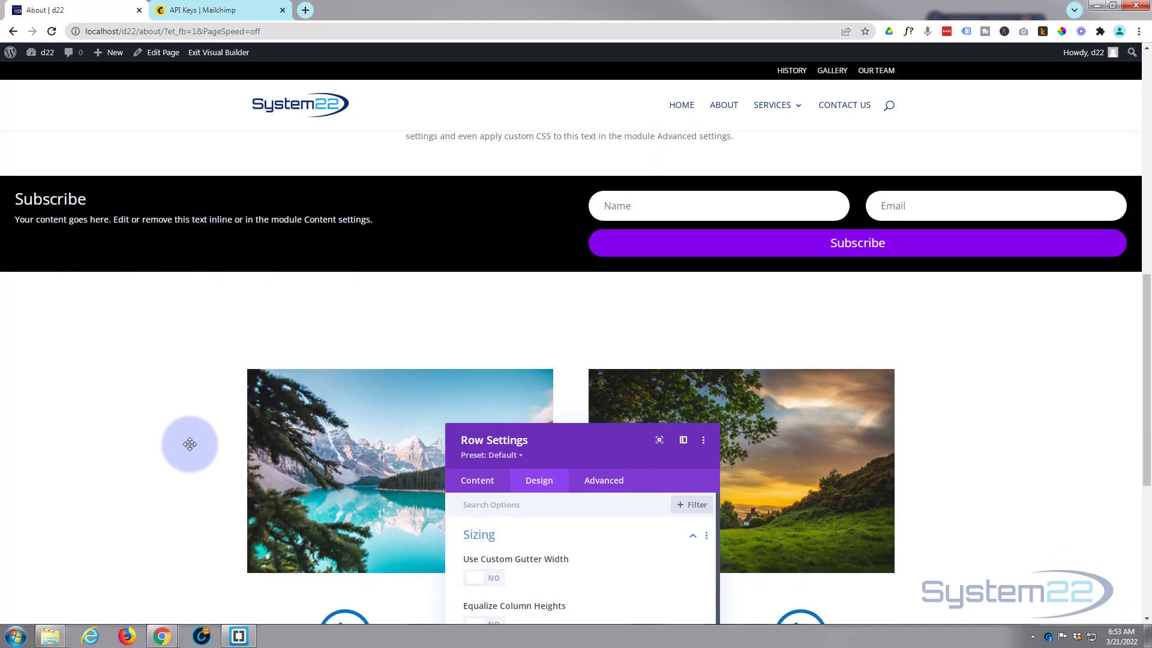
scroll(190, 444, "up", 3)
scroll(189, 444, "up", 5)
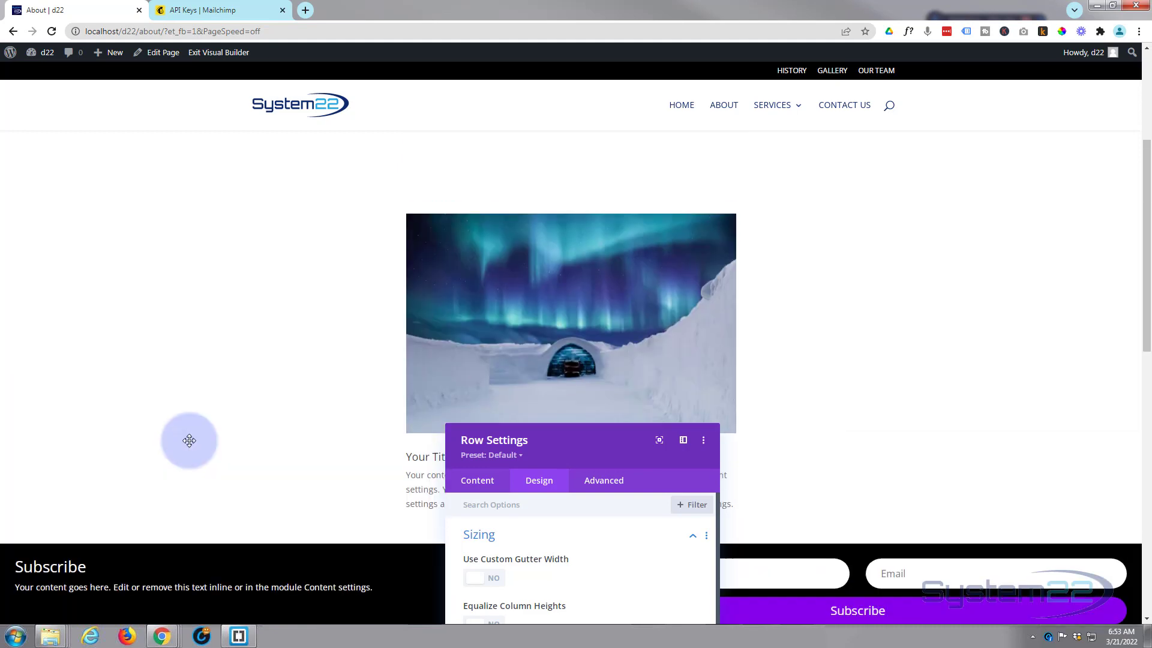
scroll(190, 441, "down", 5)
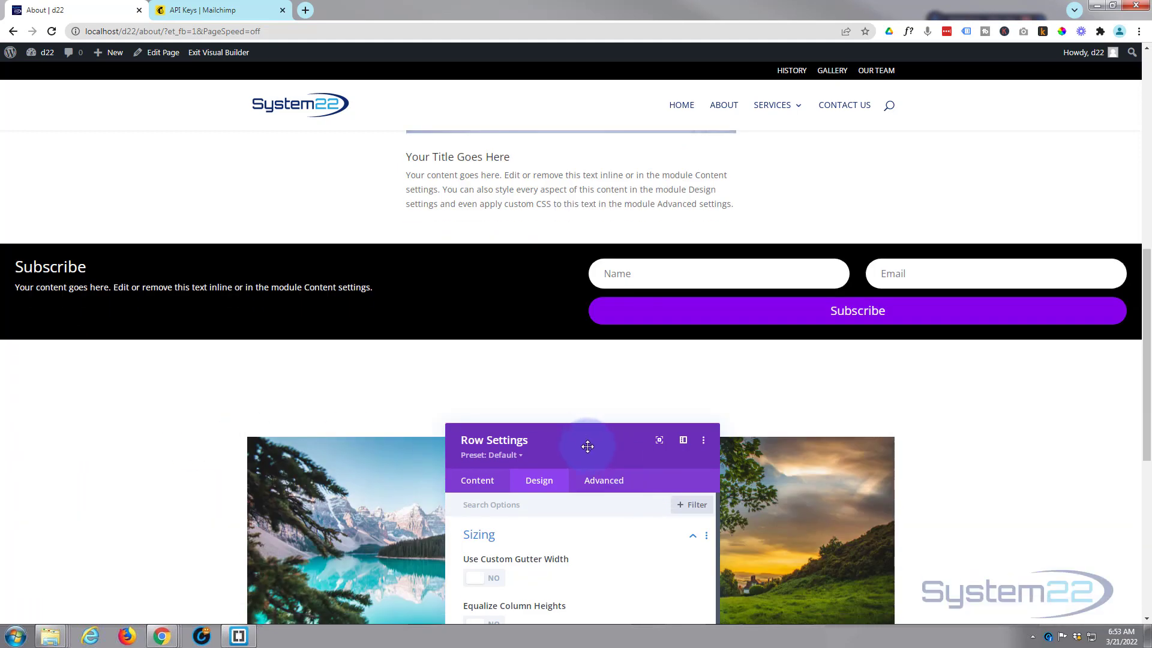
left_click_drag(587, 447, 586, 203)
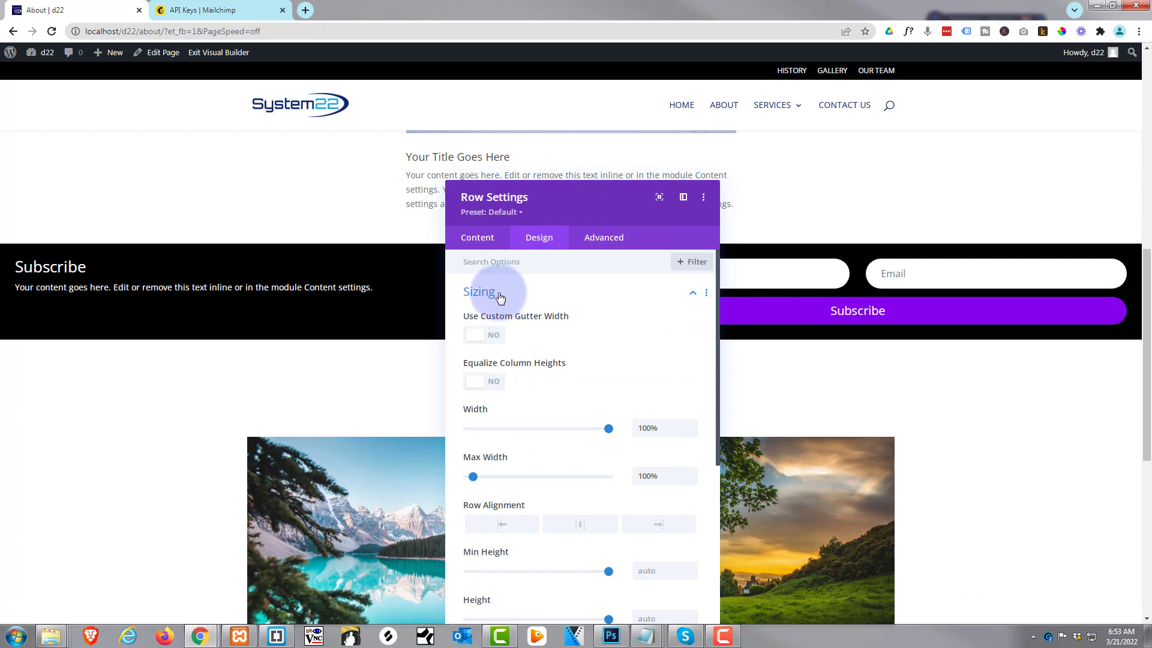
left_click(534, 292)
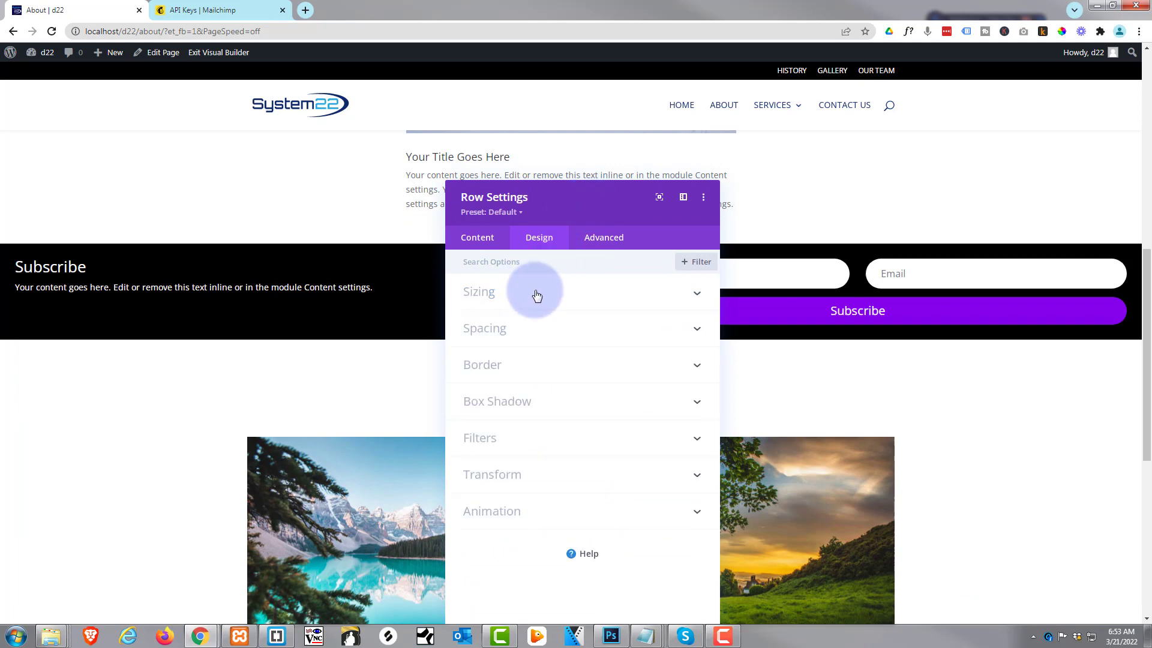
left_click(539, 335)
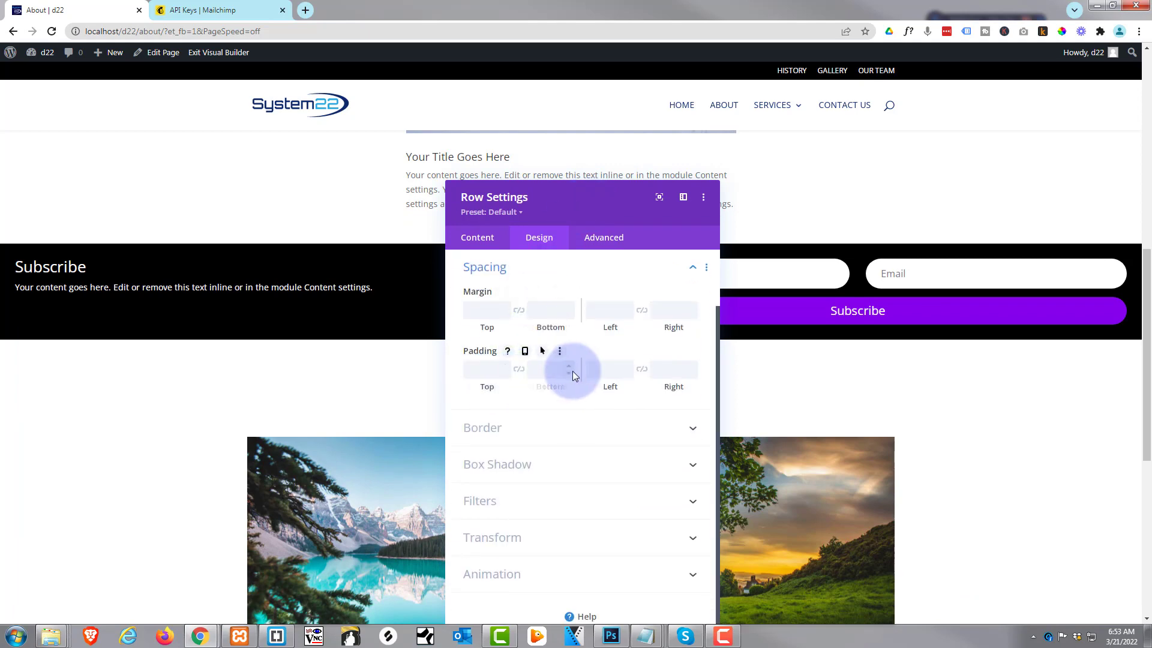
left_click_drag(486, 370, 514, 378)
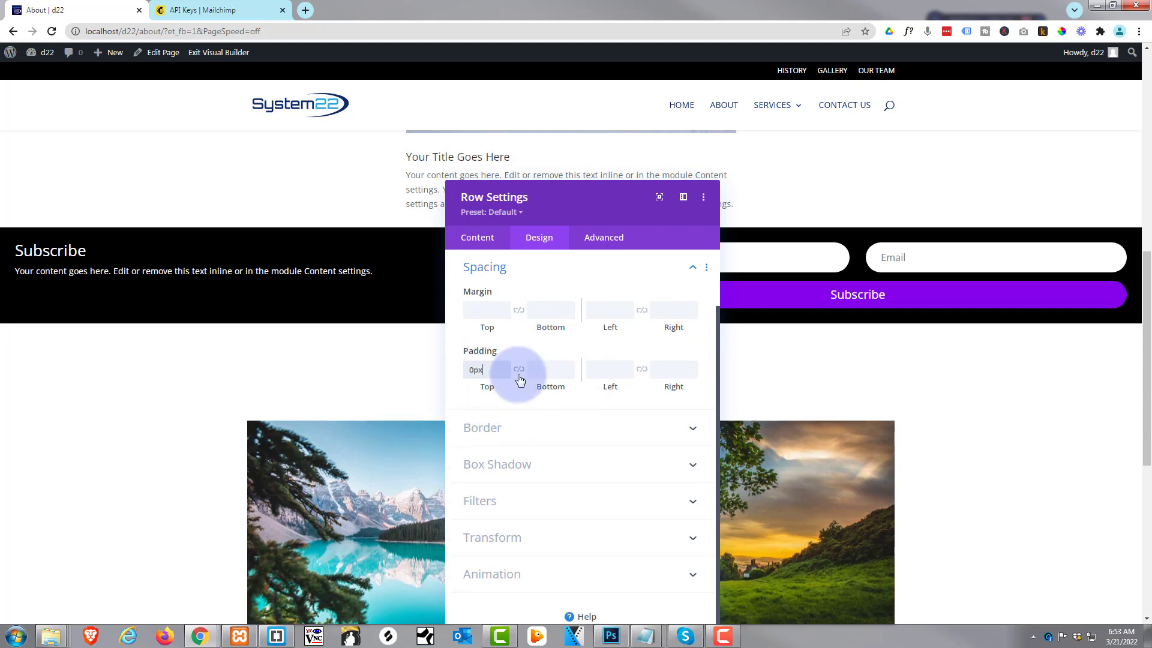
left_click(519, 371)
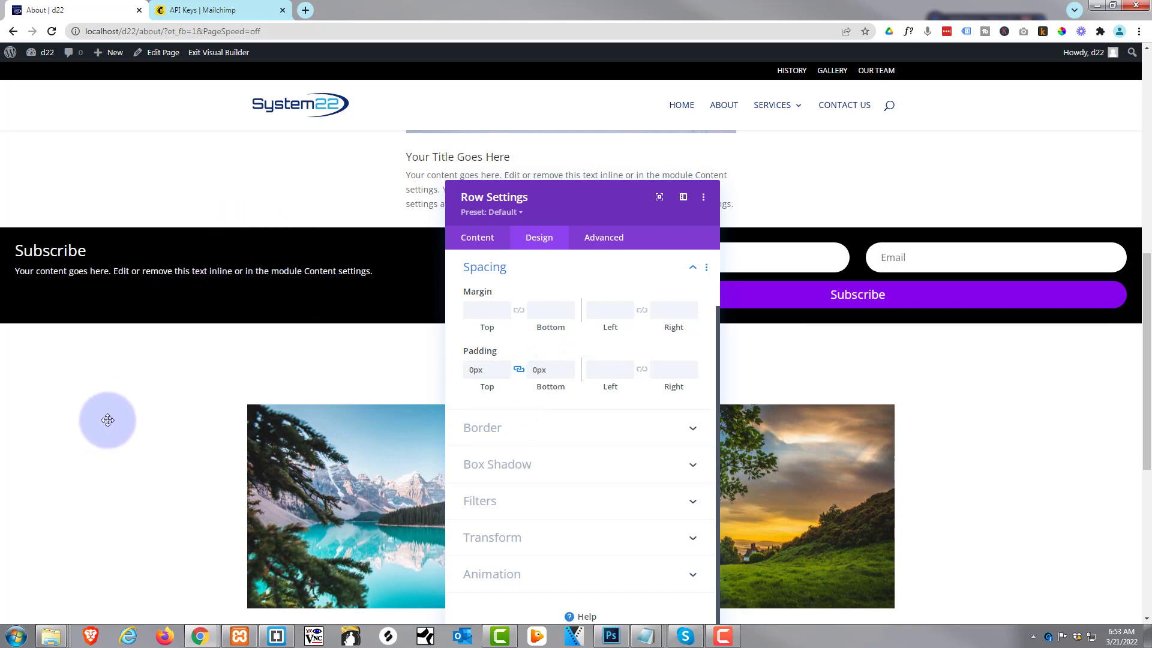
scroll(107, 420, "down", 2)
scroll(111, 415, "down", 4)
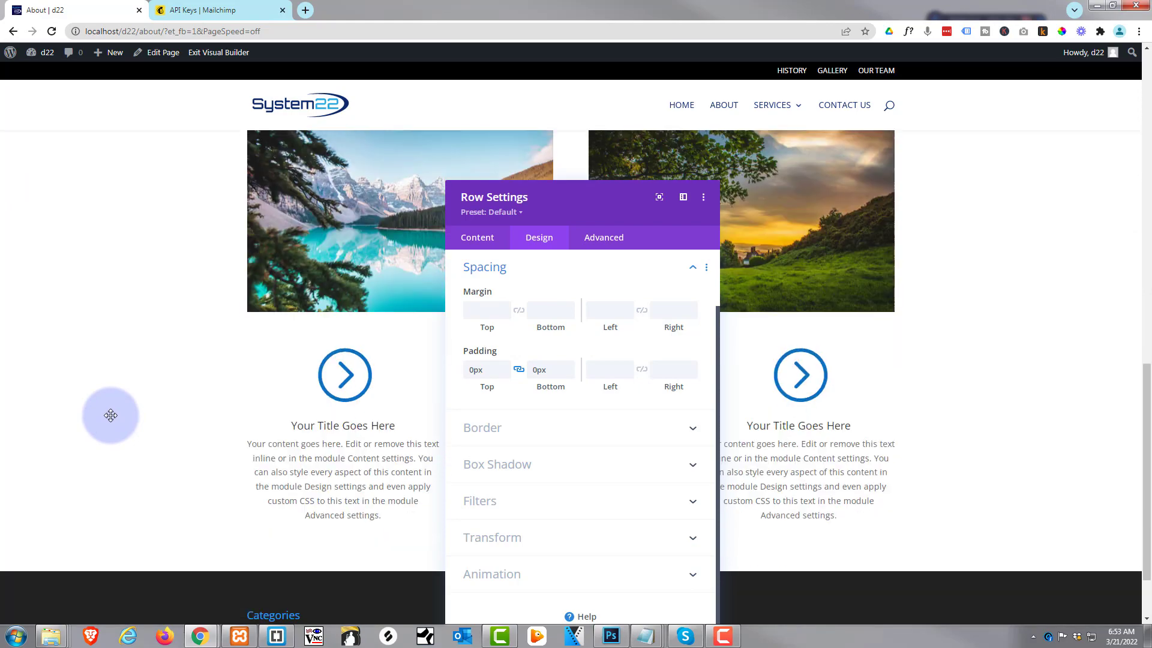
scroll(112, 415, "up", 6)
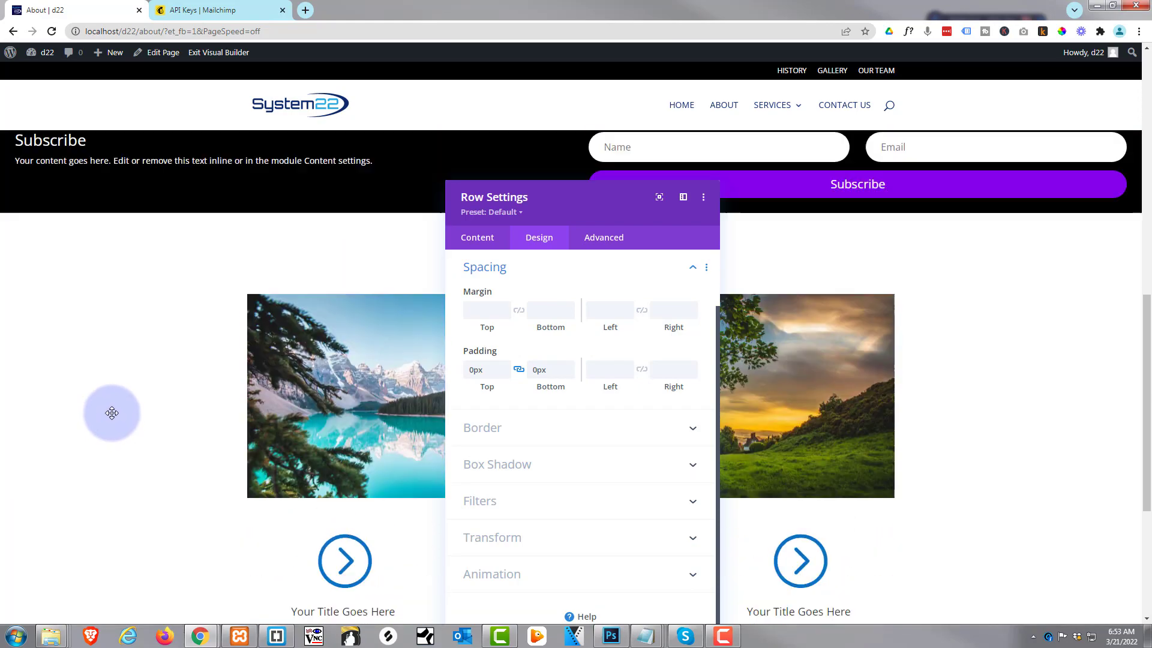
Step: Show the row's Advanced Scroll Effects options and the Sticky Position choices
scroll(115, 416, "down", 2)
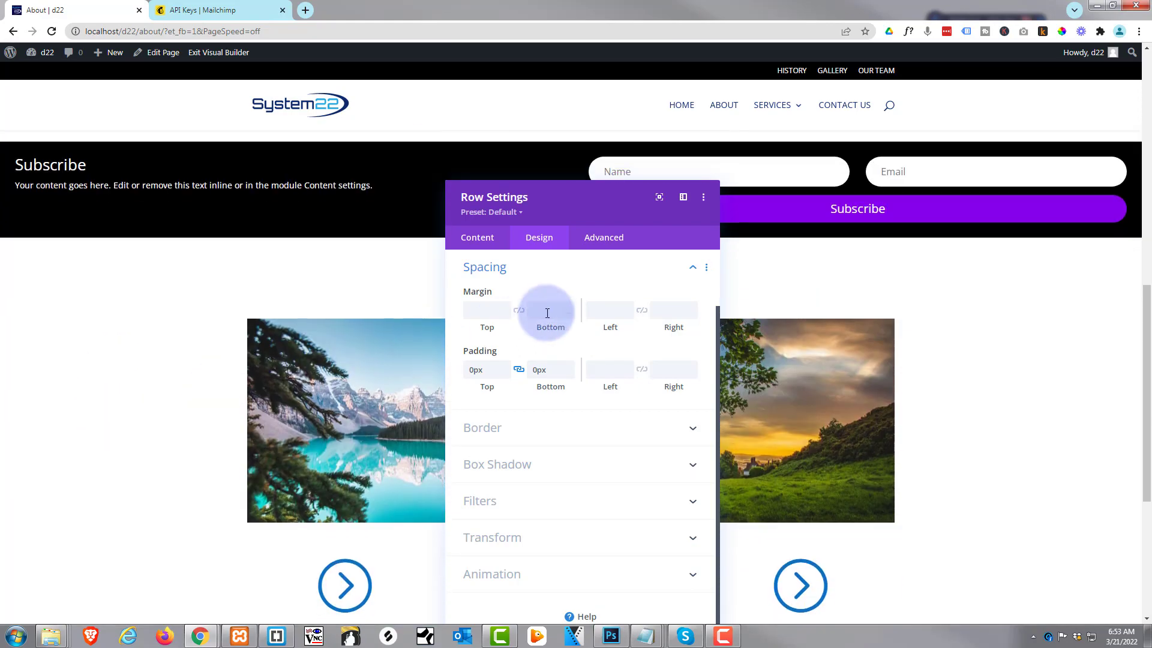
left_click(604, 239)
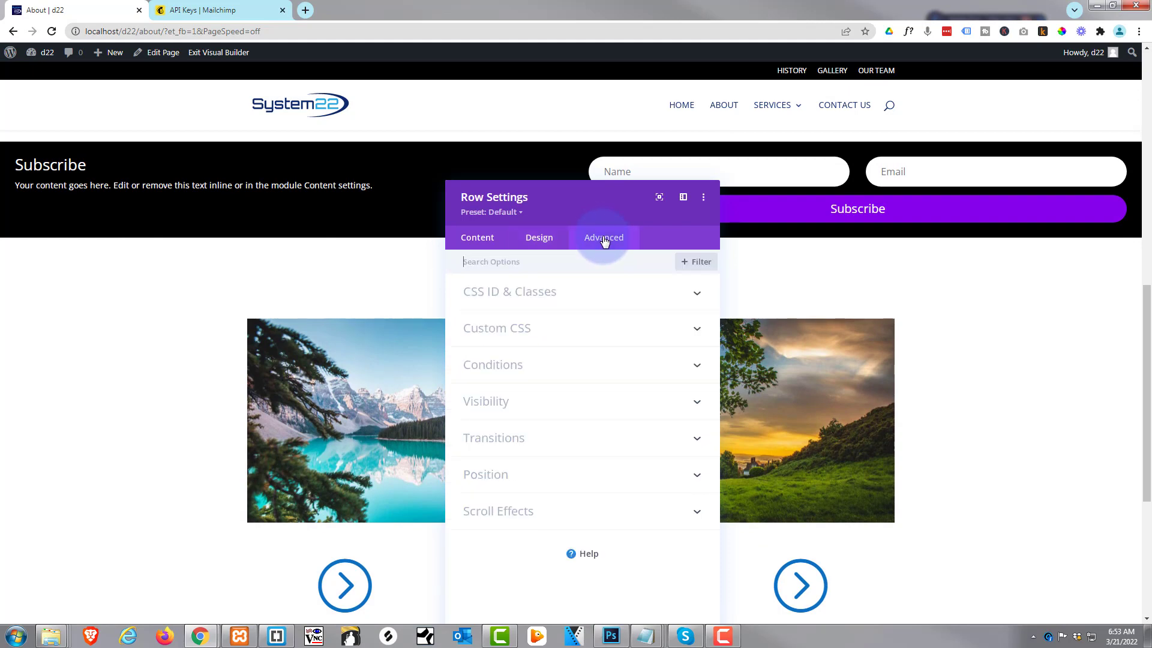
left_click(584, 510)
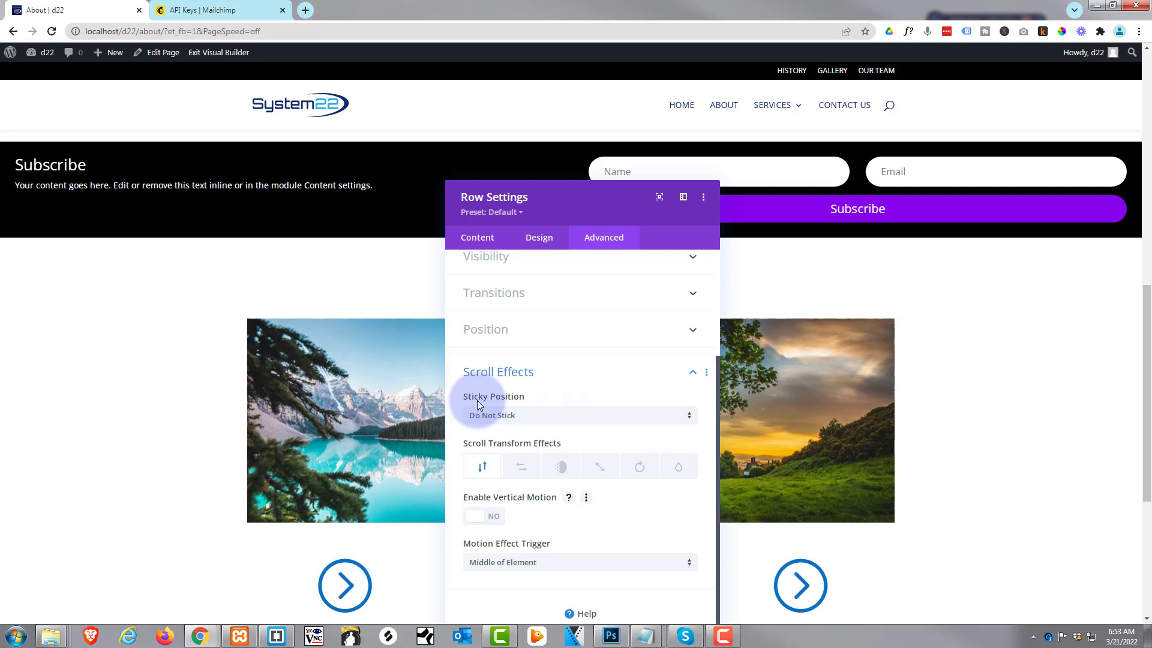
left_click(529, 415)
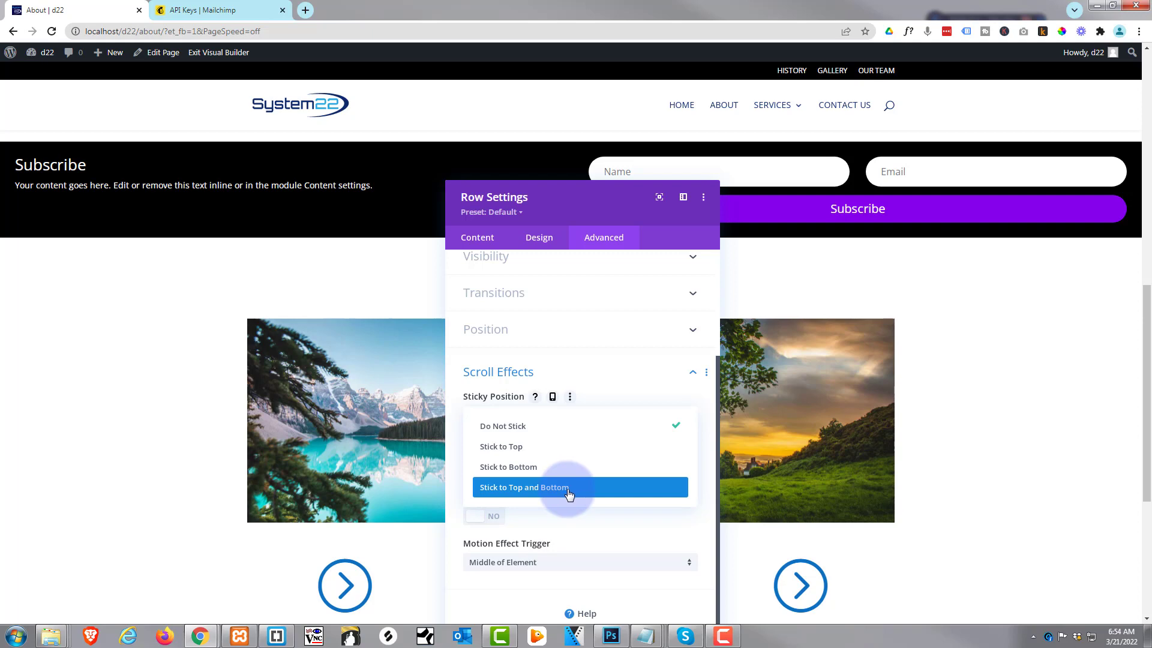
Step: Set the row's Sticky Position to Stick to Top and scroll to preview it
left_click(552, 447)
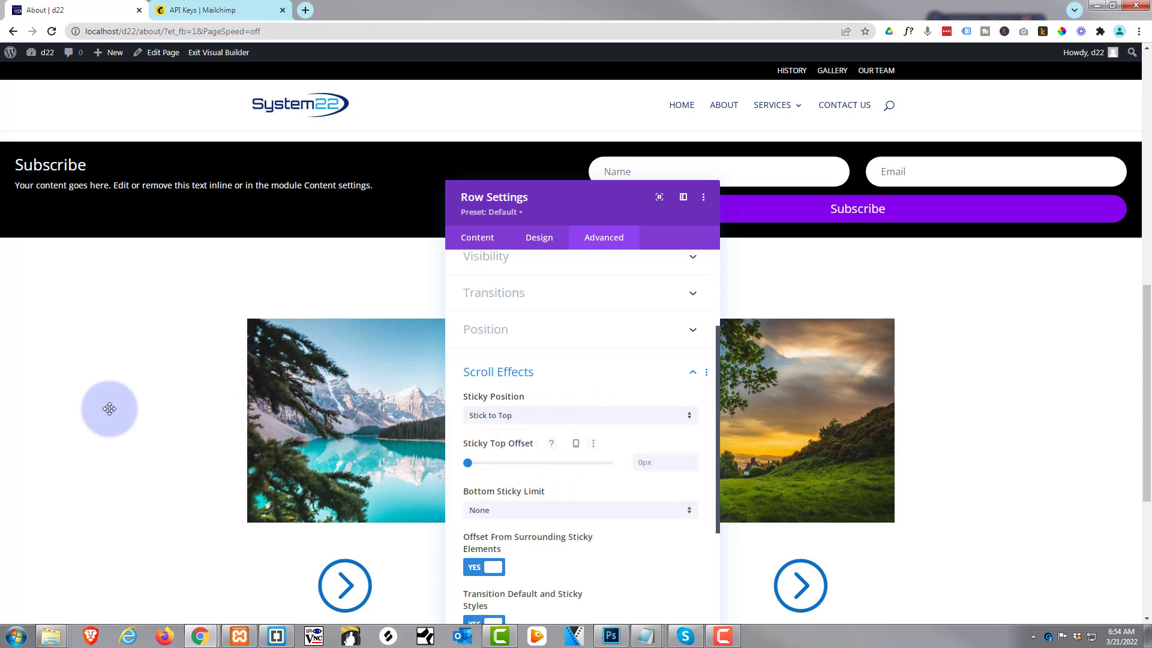
scroll(124, 407, "down", 4)
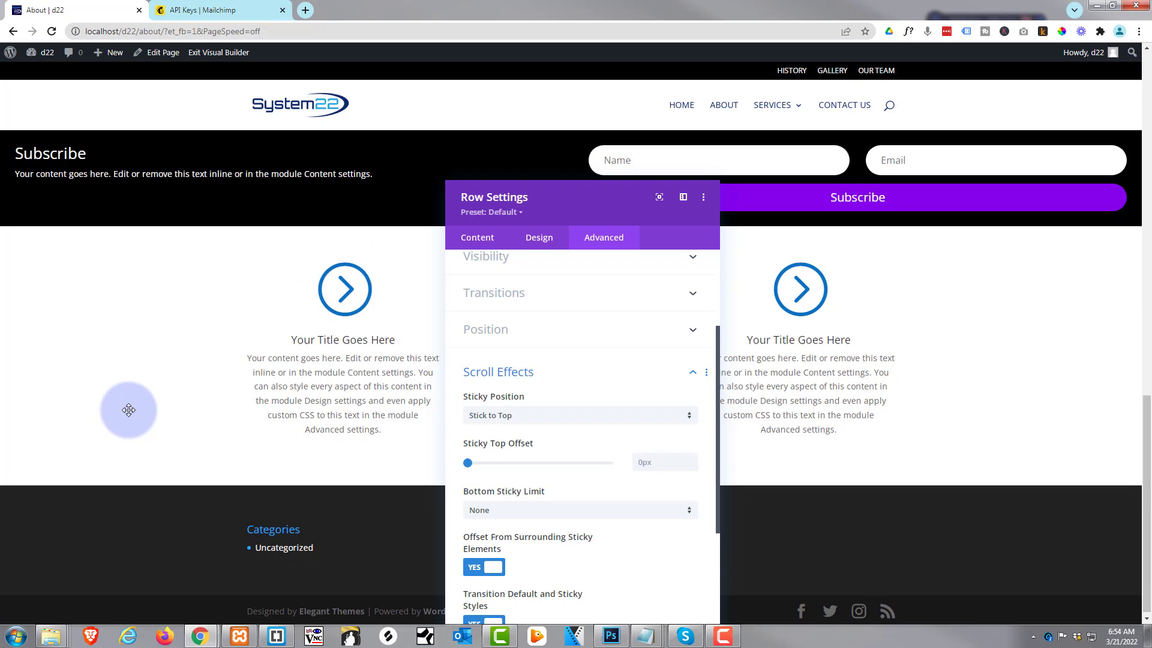
scroll(129, 411, "up", 6)
scroll(132, 413, "up", 4)
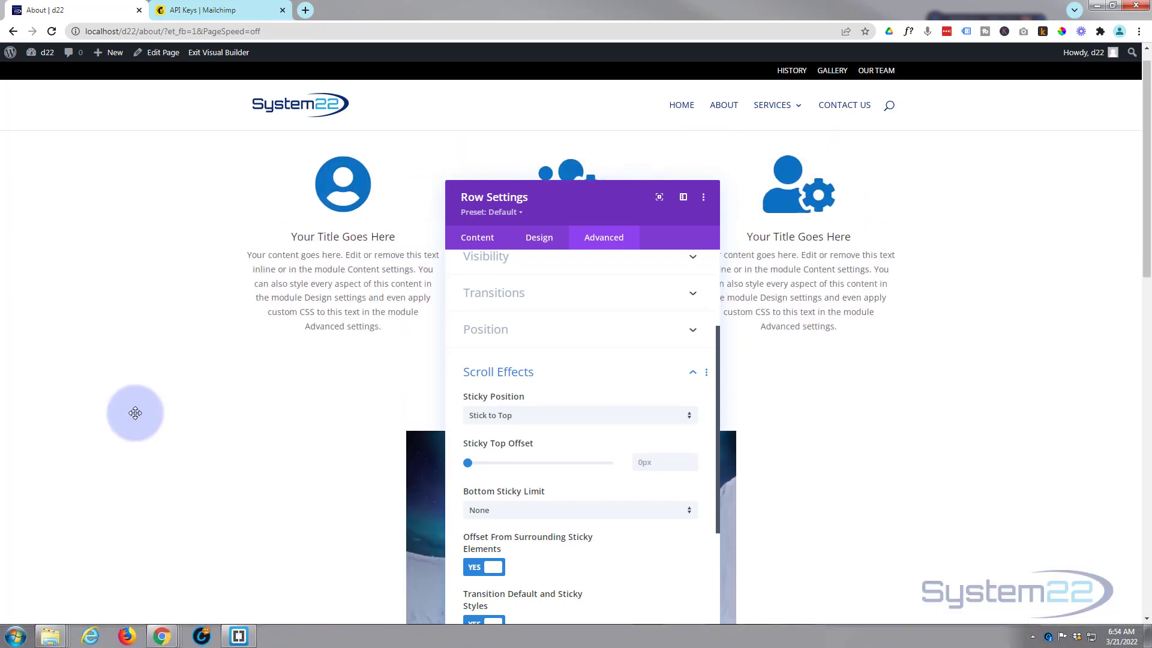
scroll(135, 413, "down", 2)
scroll(135, 412, "down", 8)
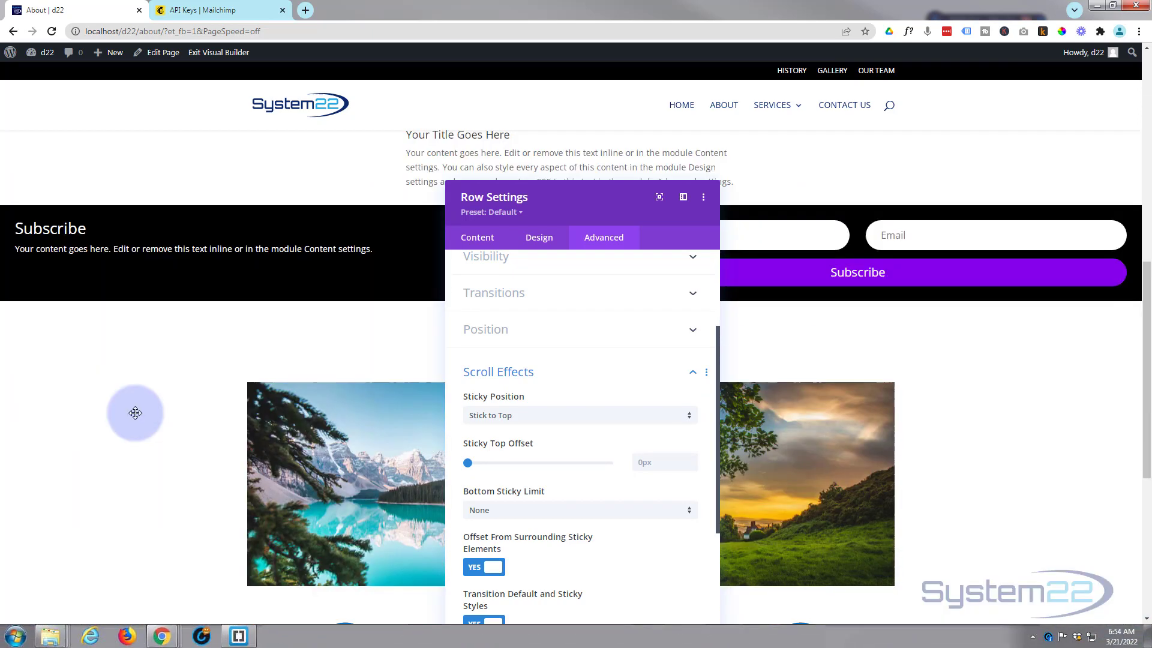
scroll(135, 412, "down", 2)
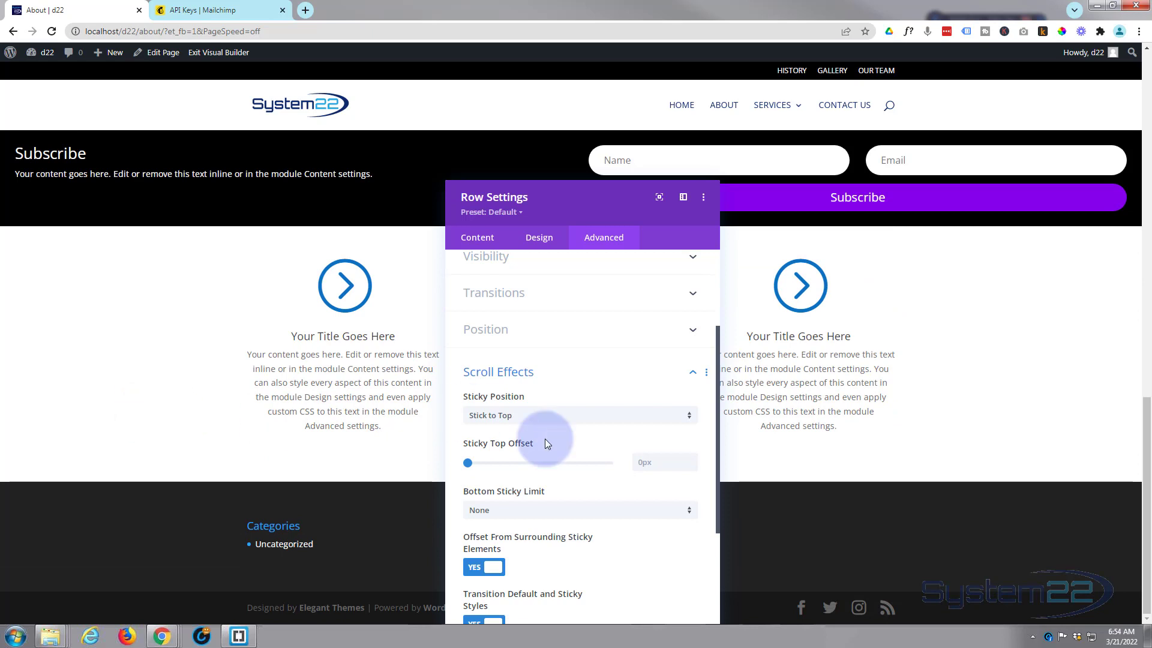
Step: Change Sticky Position to Stick to Top and Bottom and preview the pinned row
left_click(577, 425)
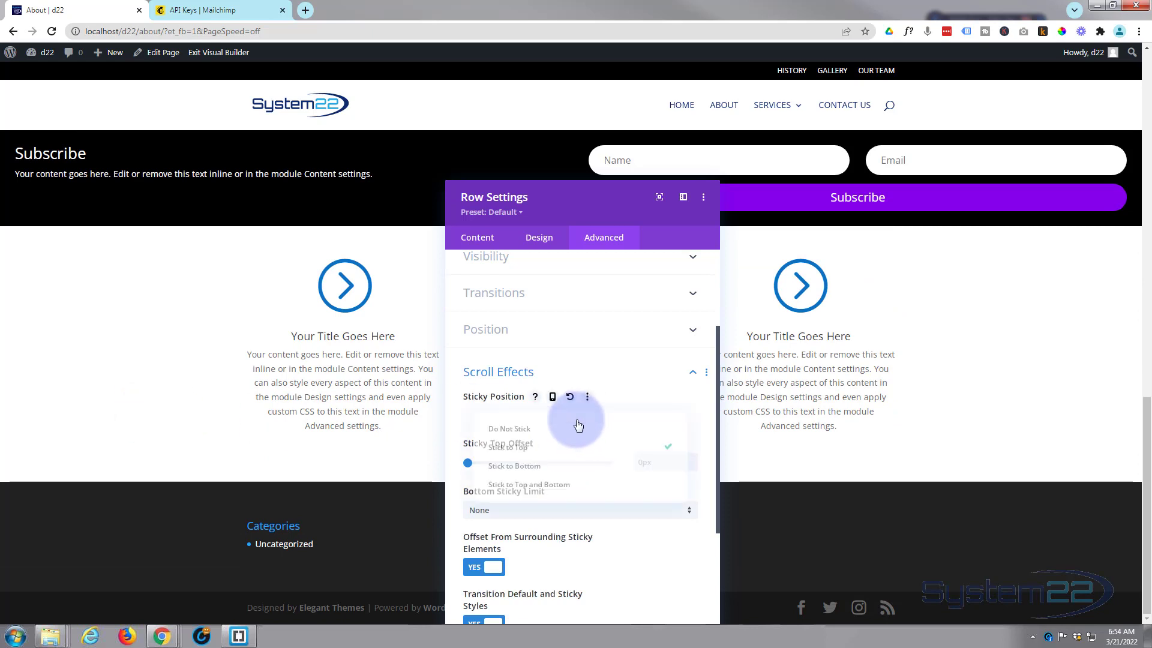
left_click(561, 488)
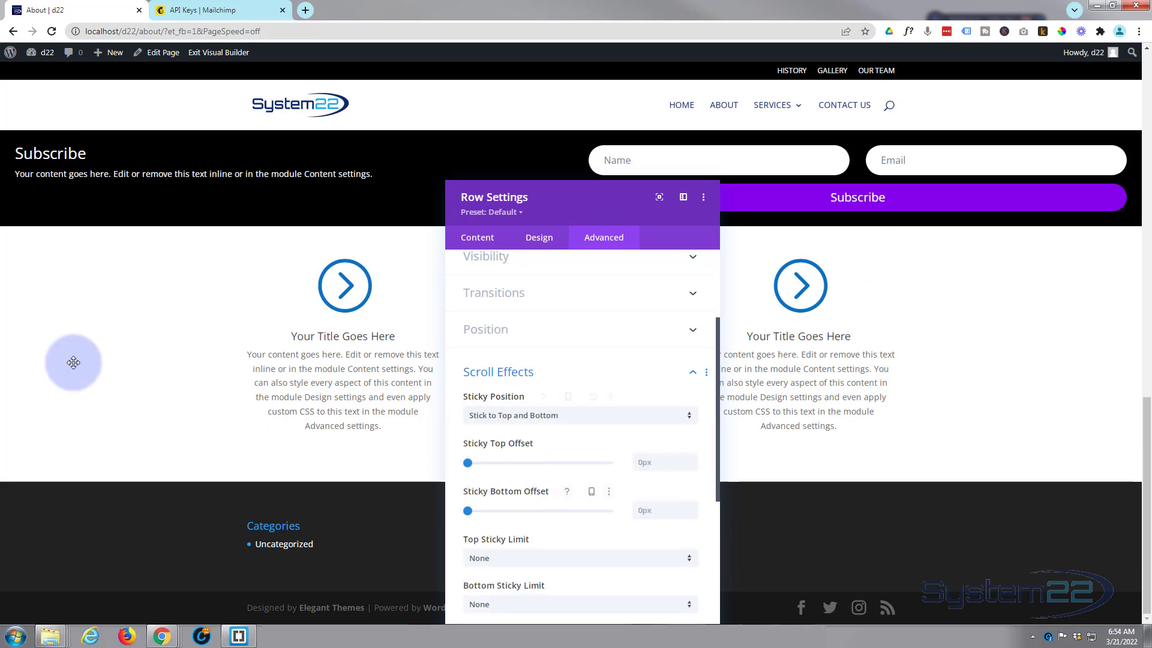
scroll(121, 386, "up", 5)
scroll(127, 386, "up", 5)
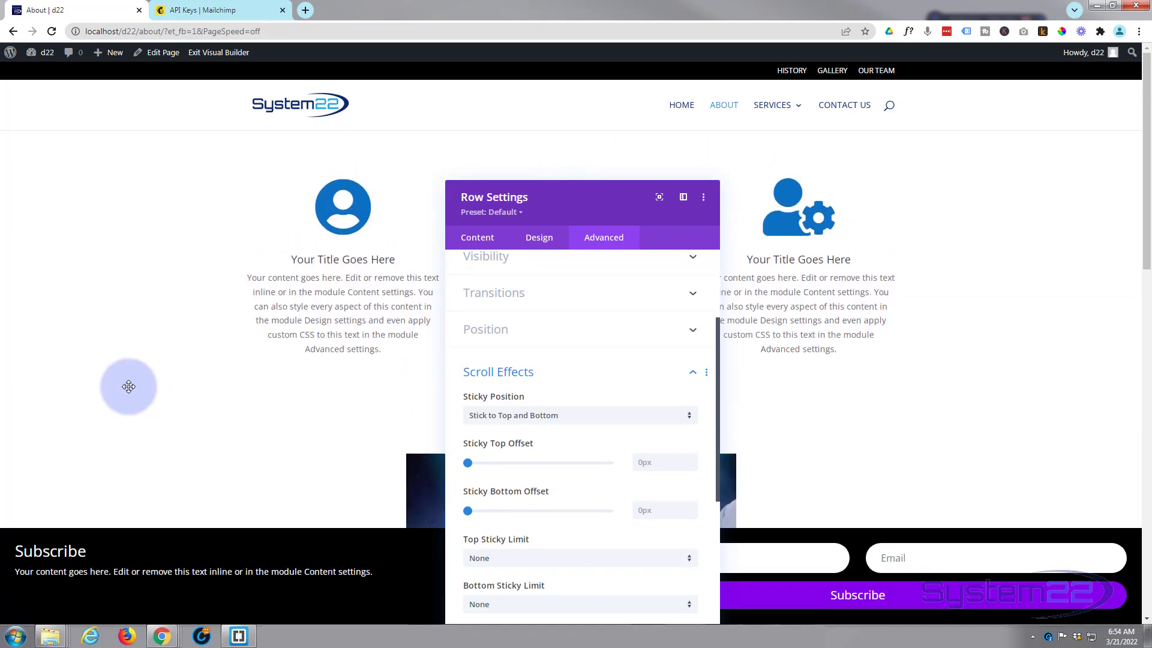
scroll(128, 386, "down", 5)
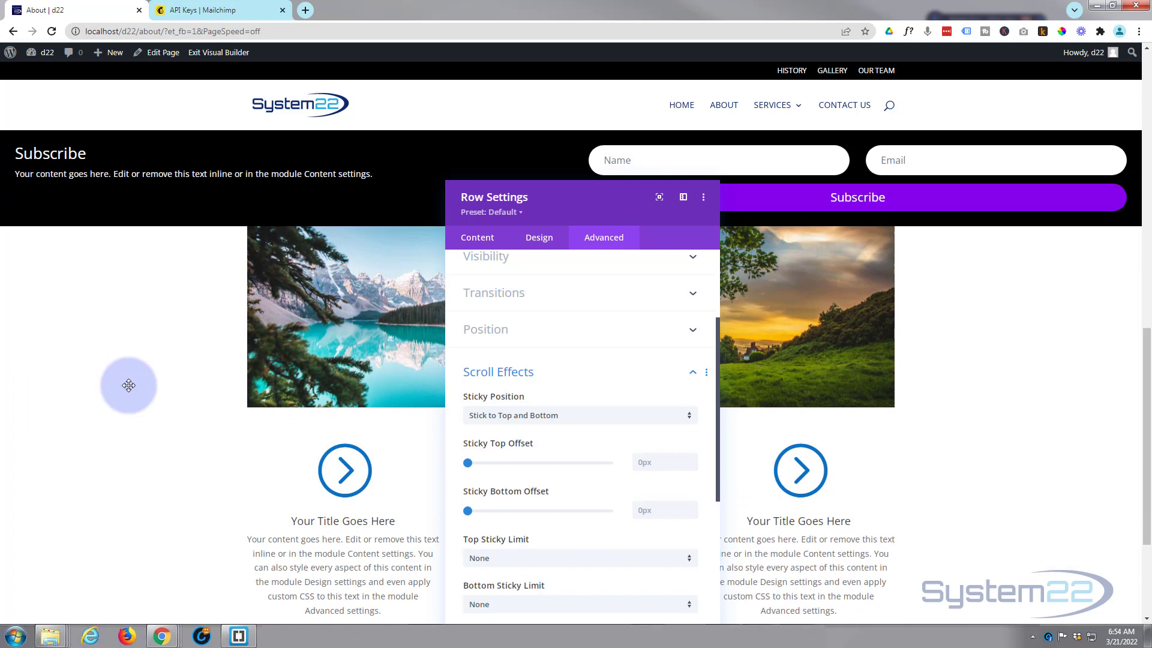
scroll(129, 385, "up", 2)
Step: Switch Sticky Position back to Stick to Top and save the row settings
left_click(599, 418)
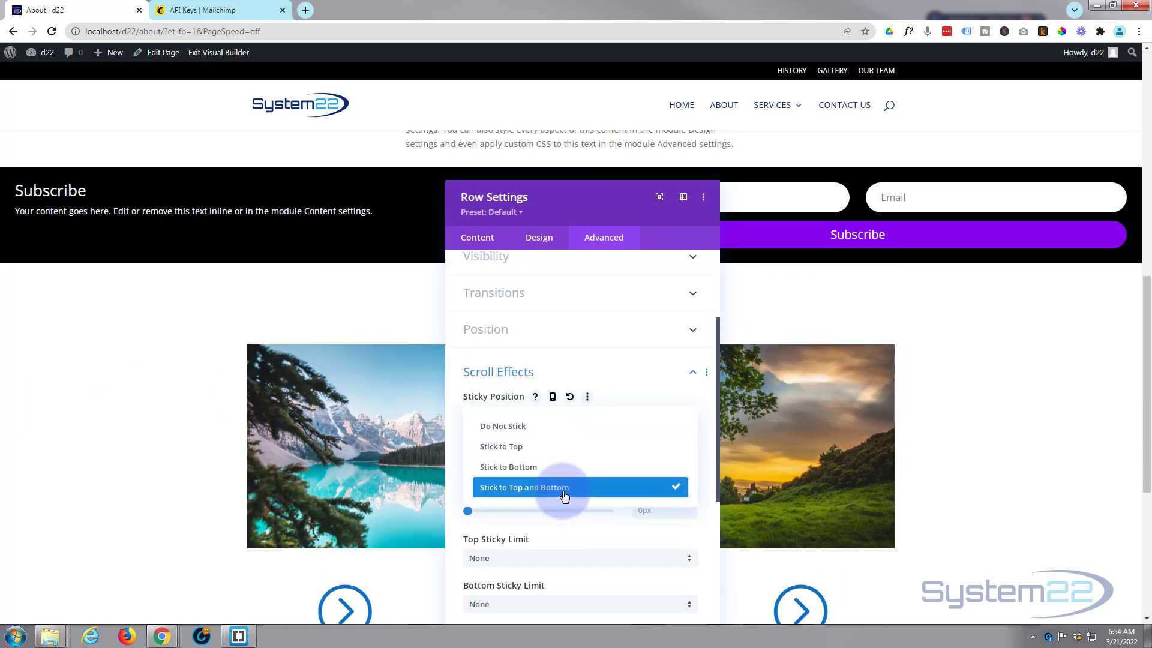
left_click(534, 455)
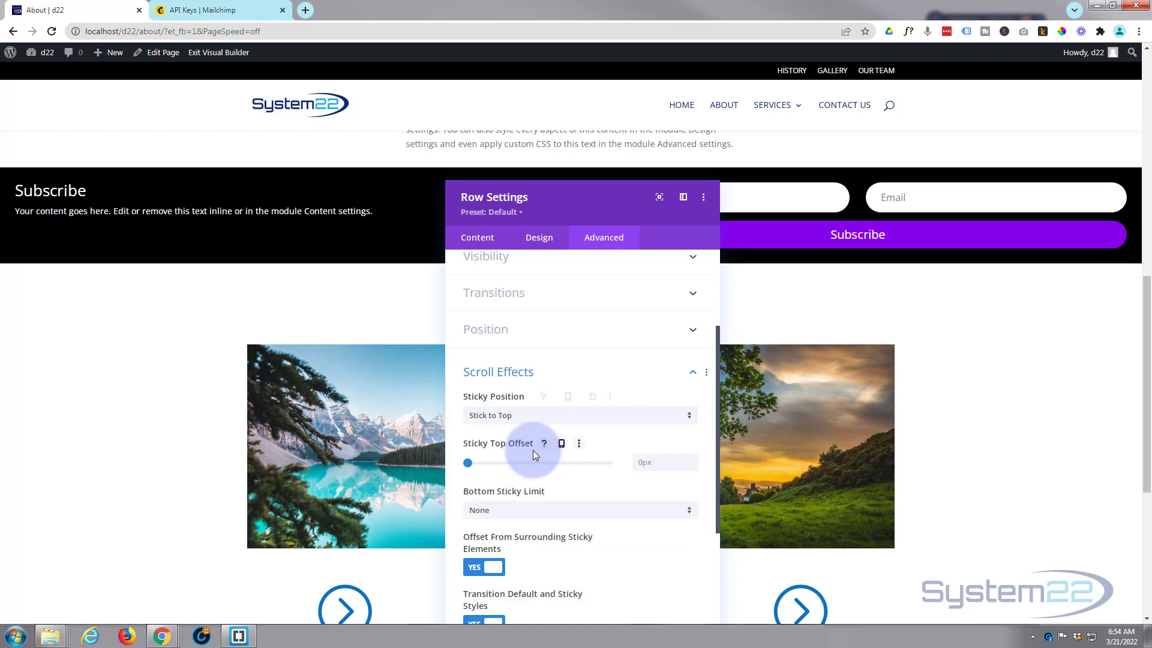
left_click(545, 238)
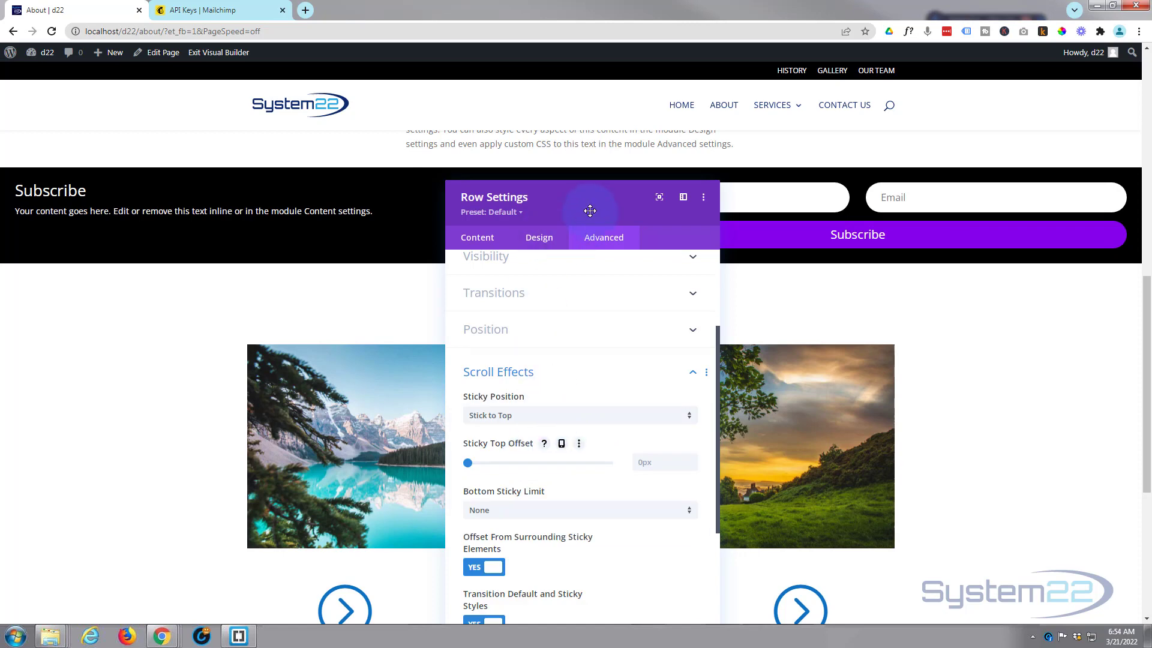
left_click_drag(590, 210, 600, 99)
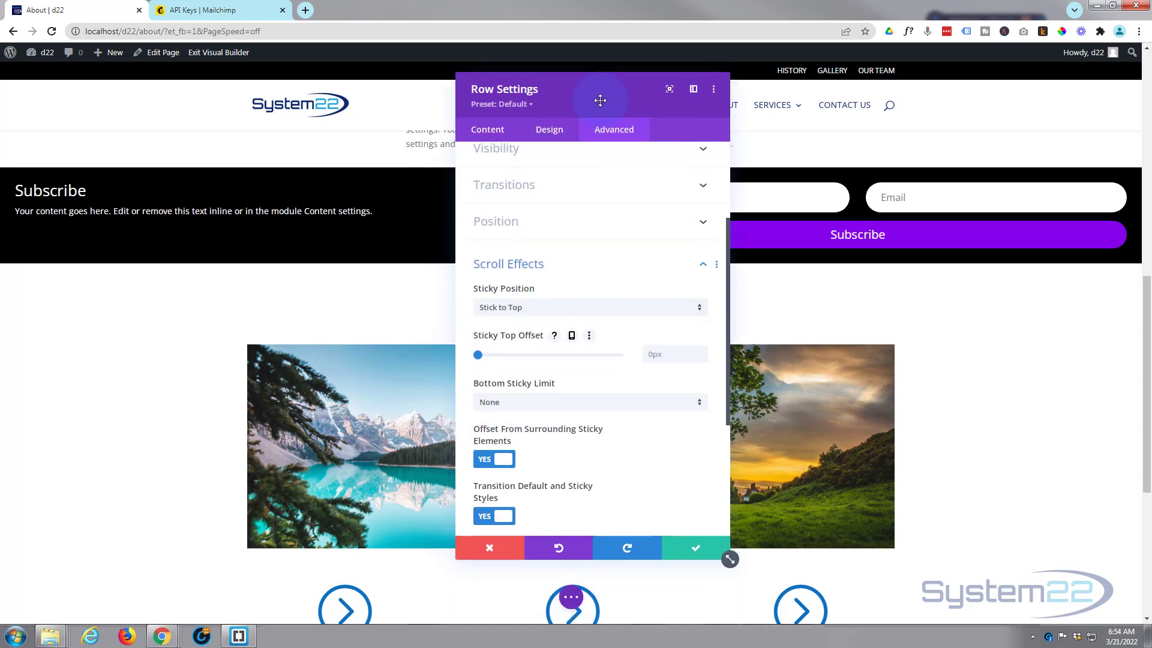
left_click(689, 547)
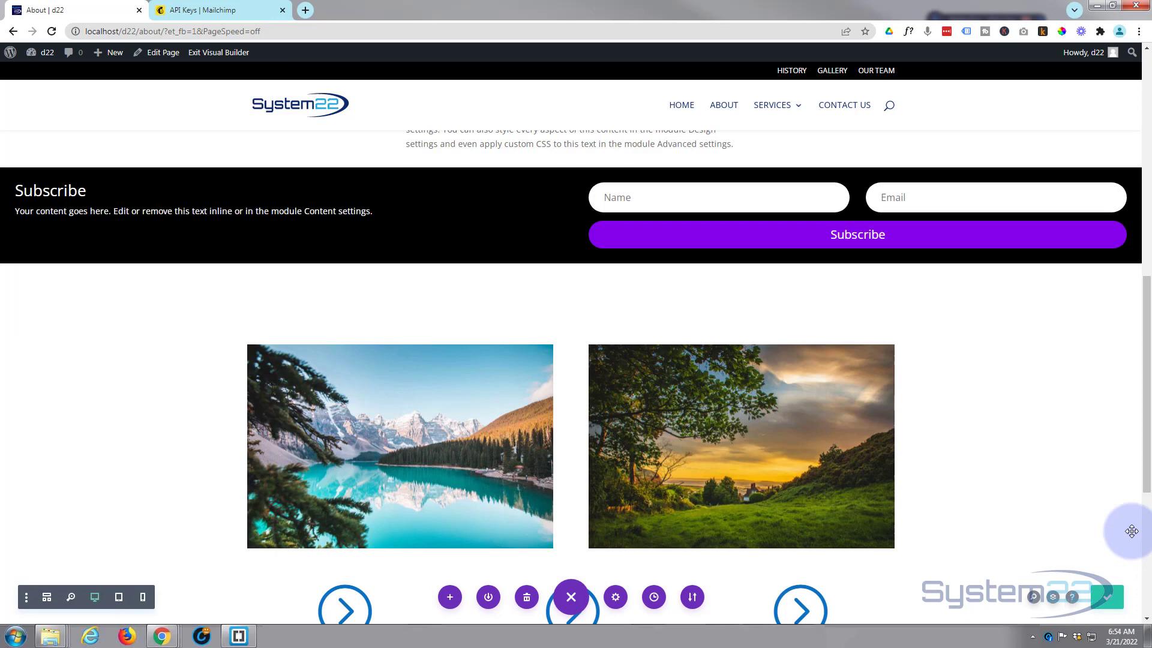
Step: Exit the Visual Builder and scroll the live About page to see the bar stick
left_click(228, 55)
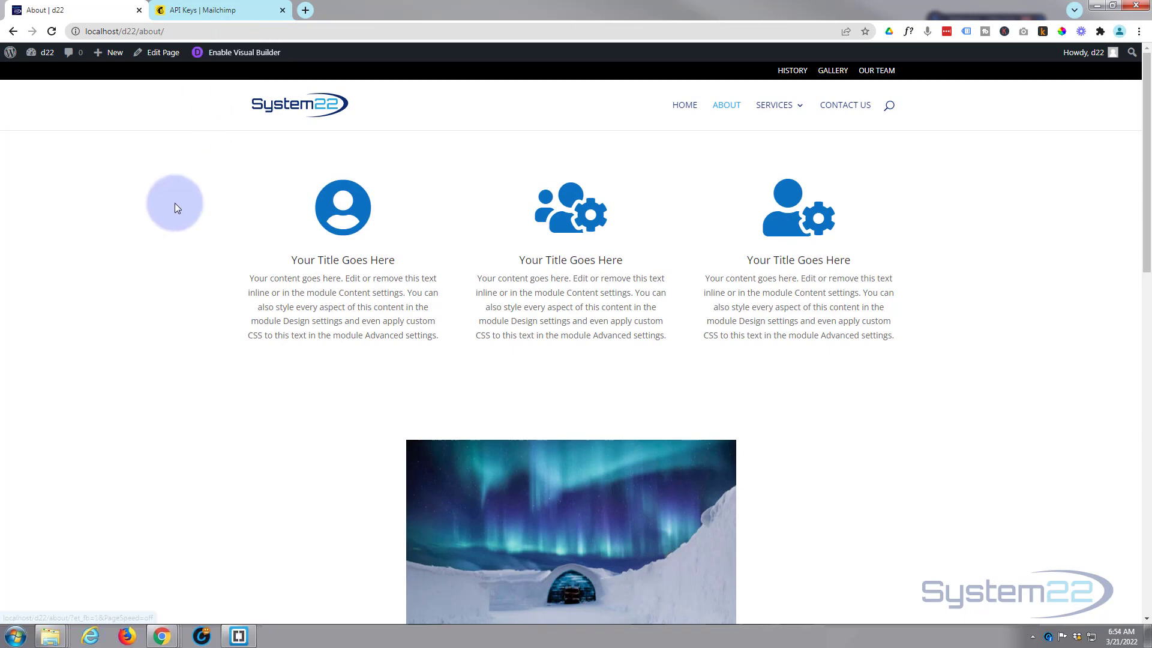
scroll(180, 223, "down", 3)
scroll(181, 218, "down", 3)
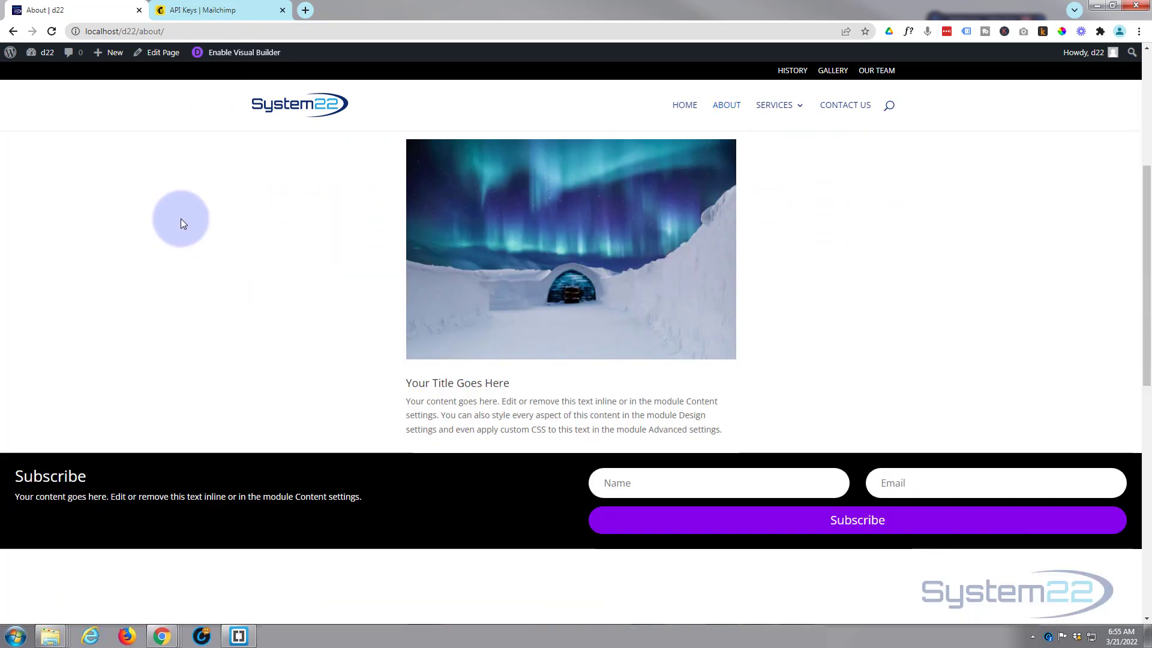
scroll(172, 539, "down", 2)
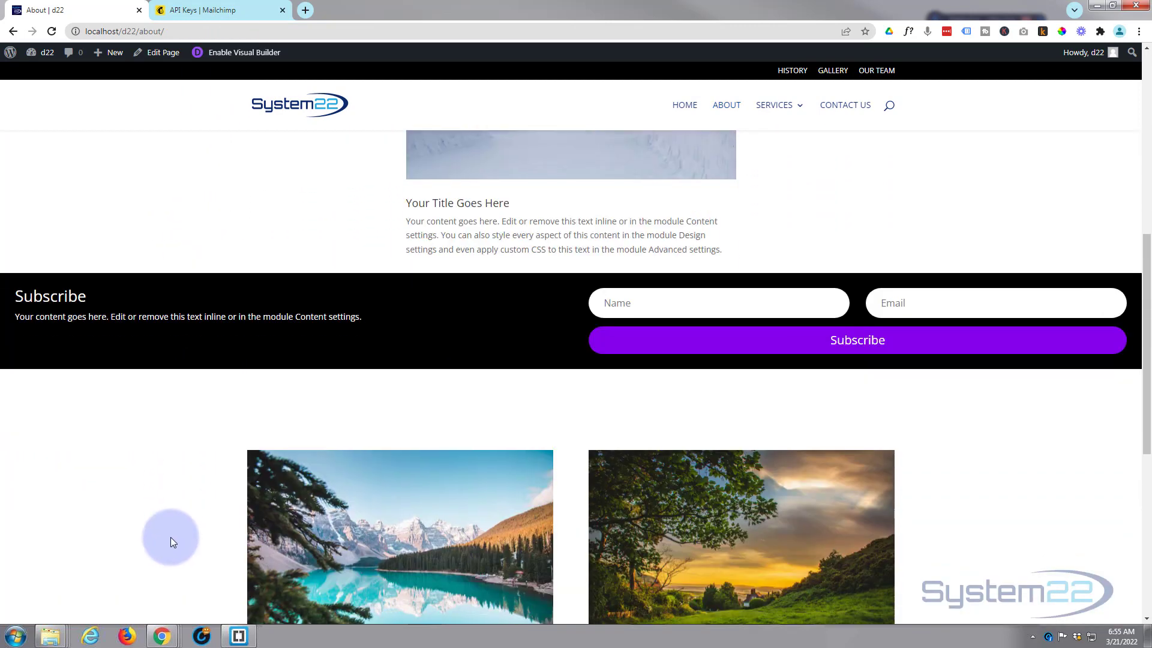
scroll(170, 537, "down", 5)
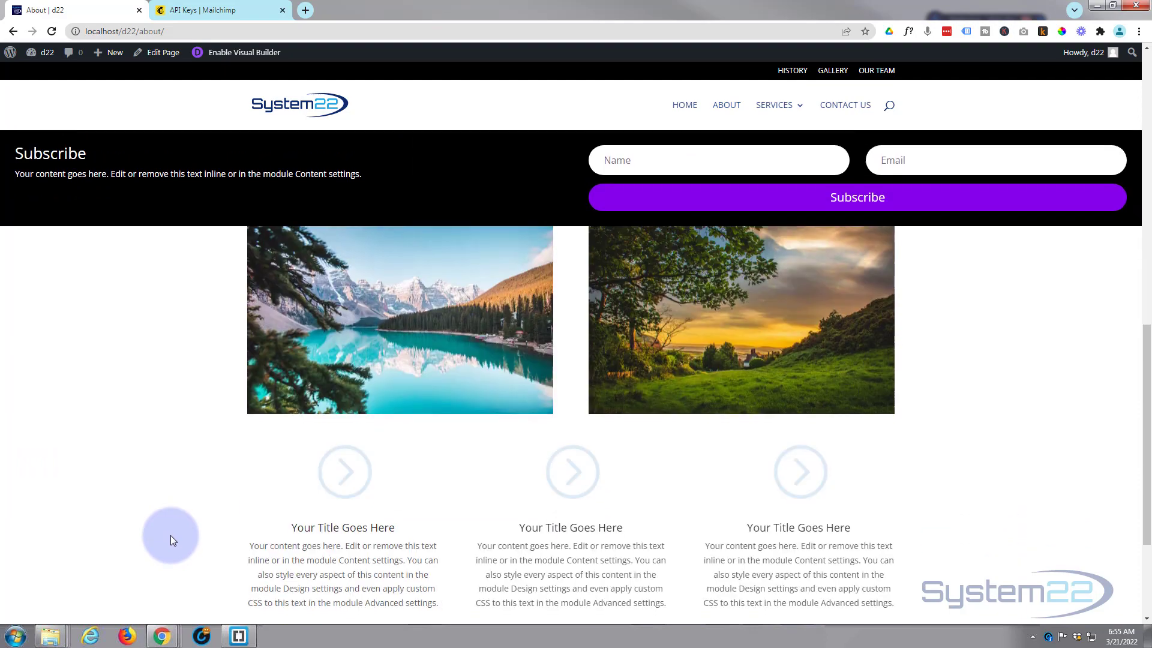
scroll(170, 535, "down", 2)
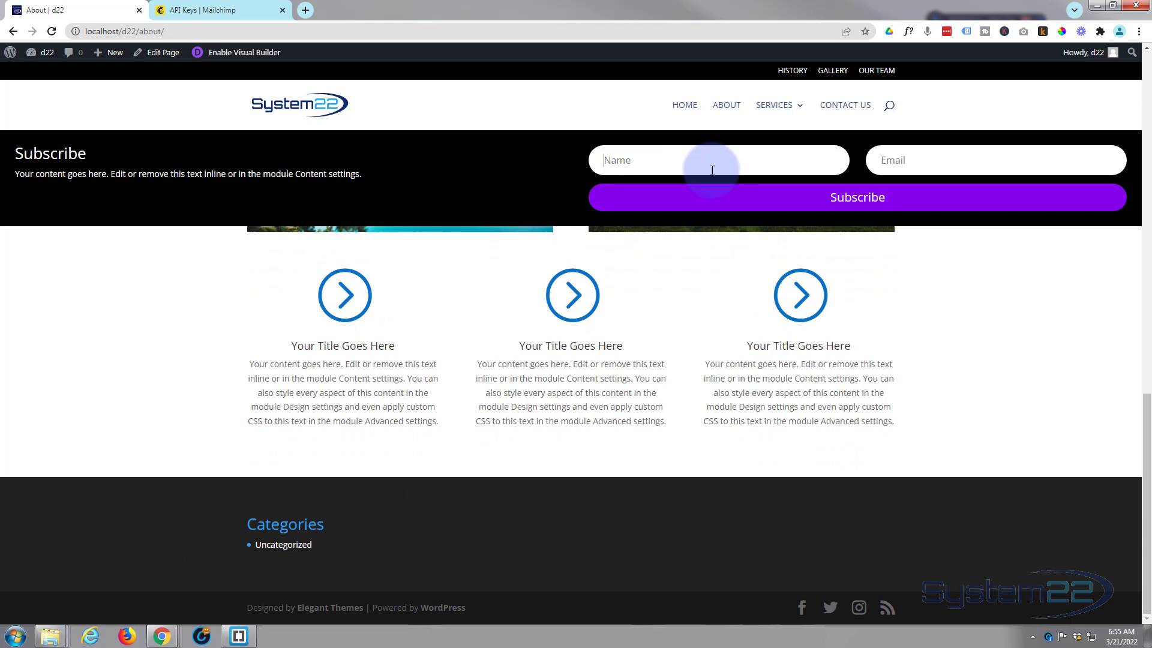
Step: Test the subscribe form's Name field and scroll up and down to check the pinned bar
left_click(745, 207)
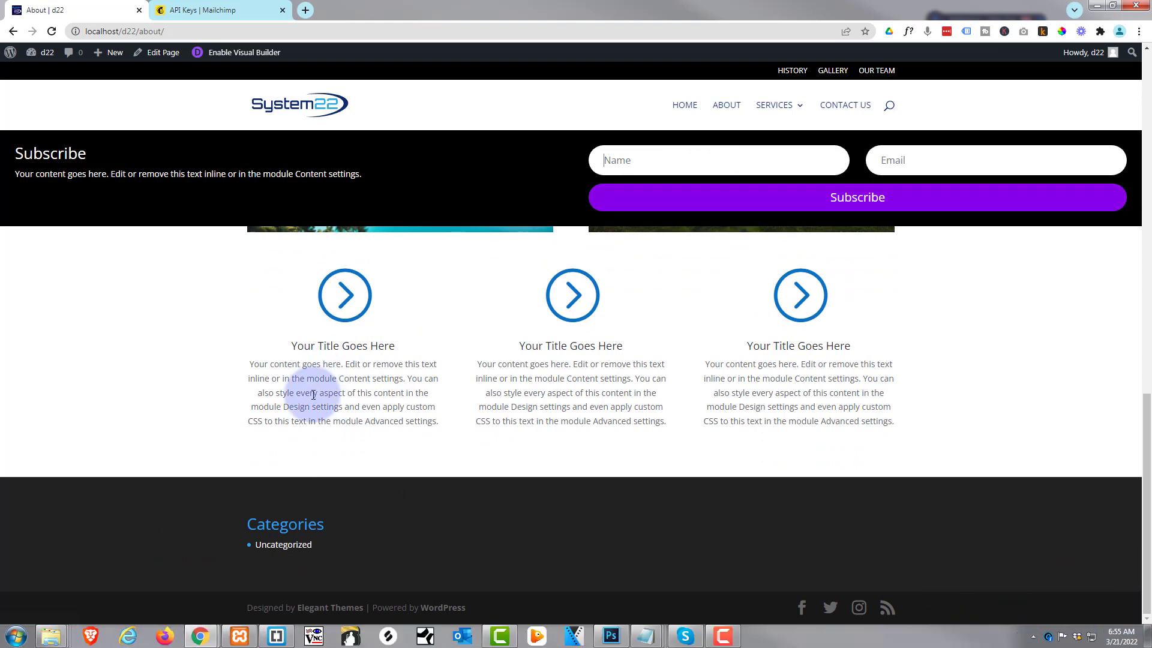
scroll(312, 394, "up", 8)
scroll(311, 398, "up", 1)
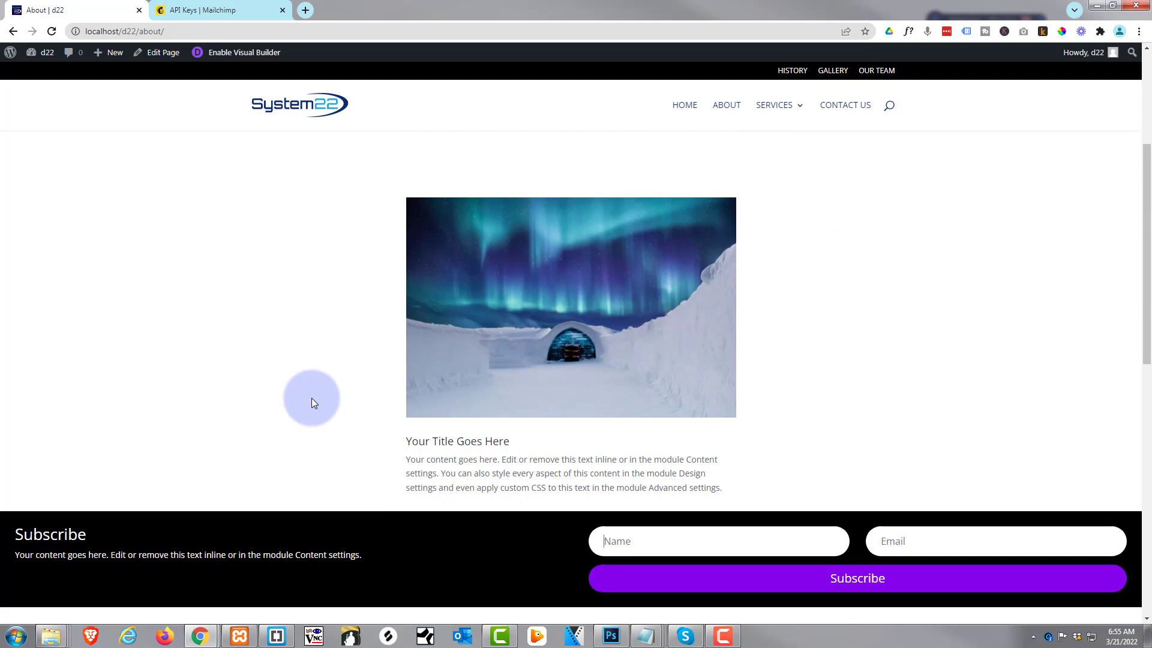
scroll(311, 398, "up", 4)
scroll(311, 398, "down", 15)
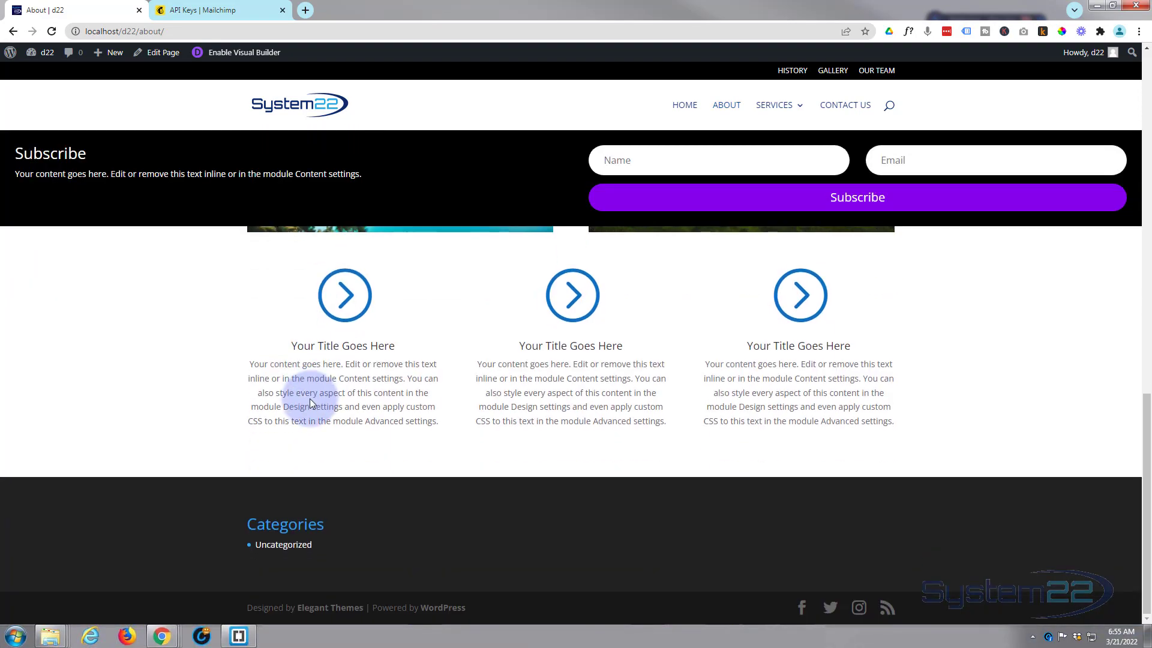
scroll(309, 399, "up", 7)
scroll(307, 404, "up", 7)
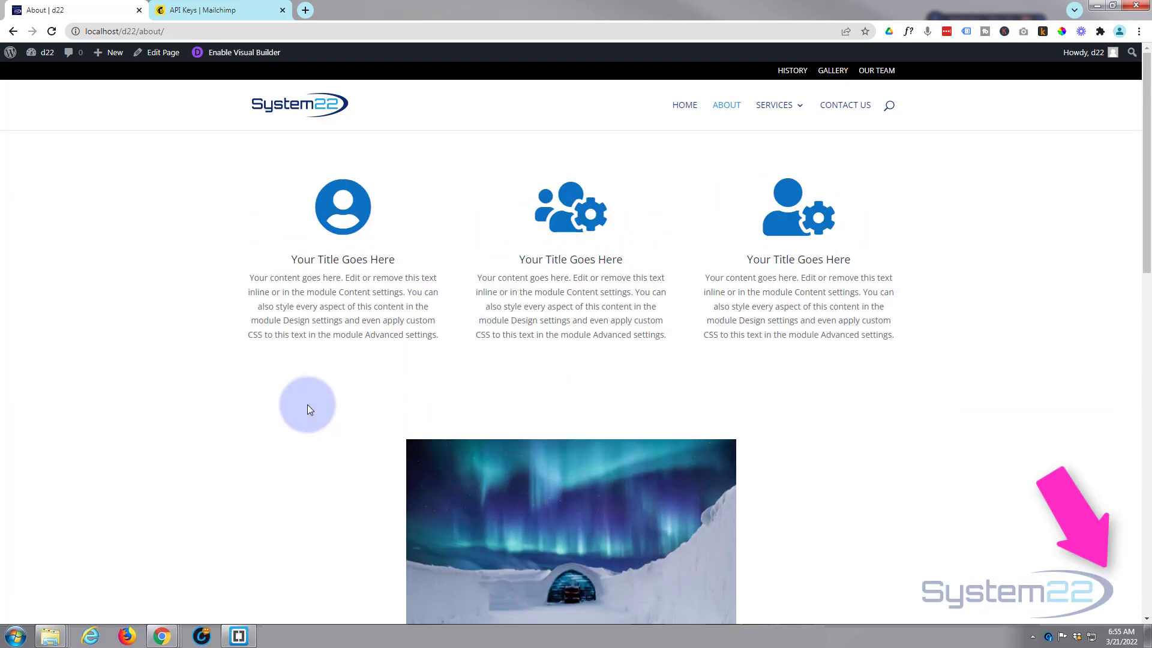
scroll(307, 405, "down", 5)
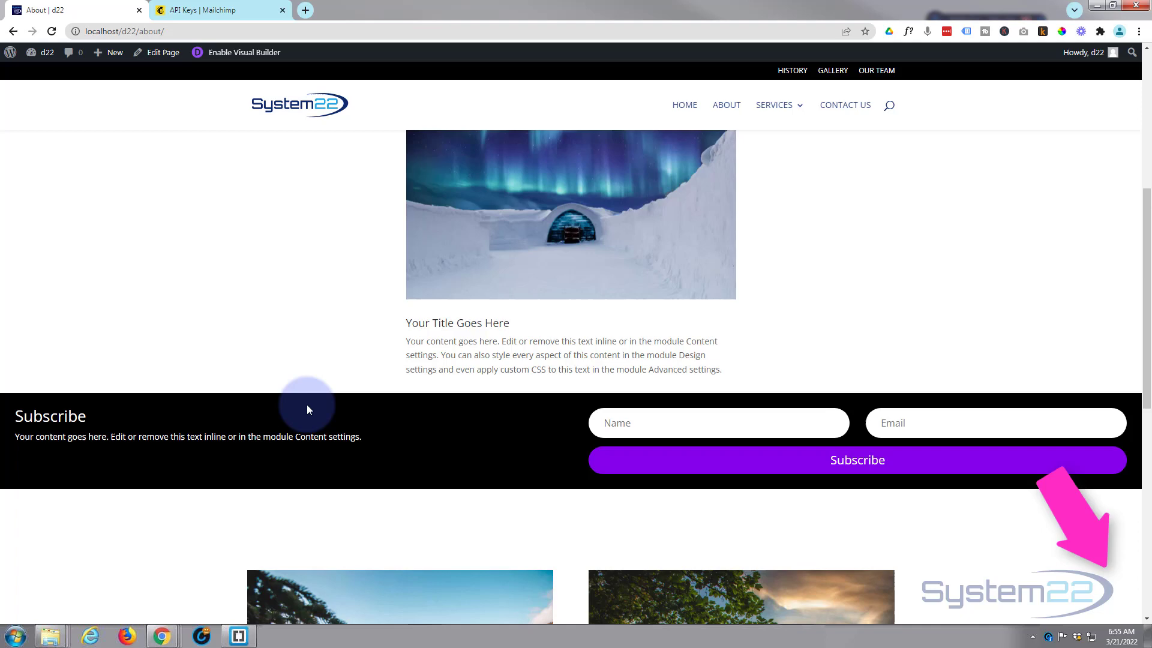
scroll(307, 408, "down", 5)
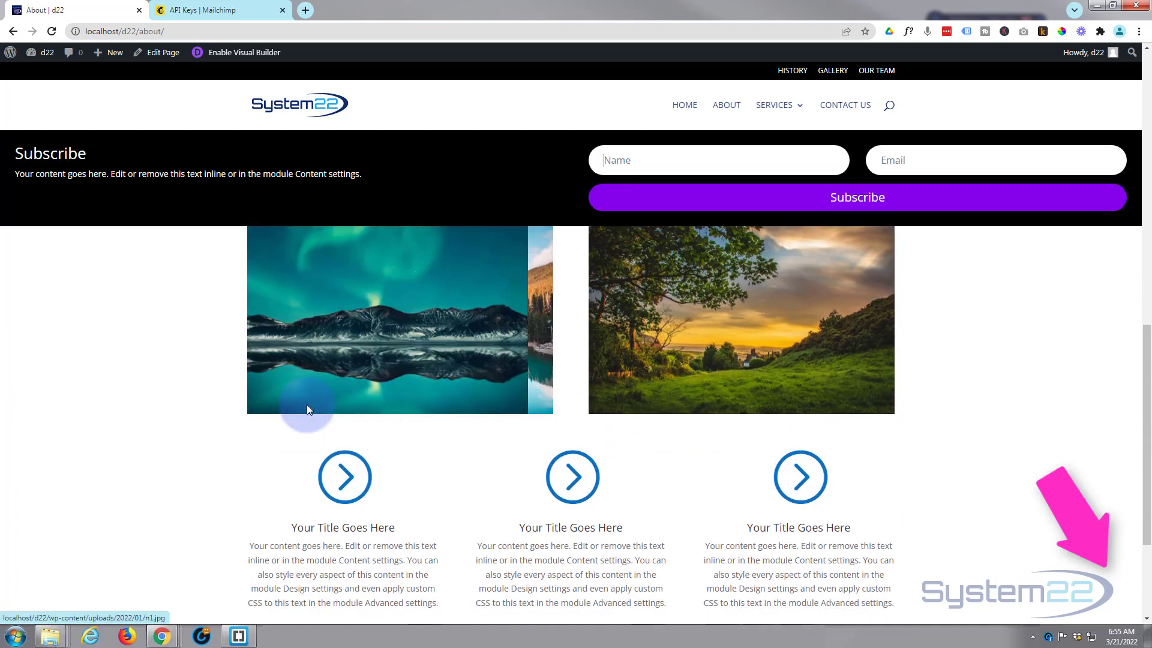
scroll(307, 405, "down", 3)
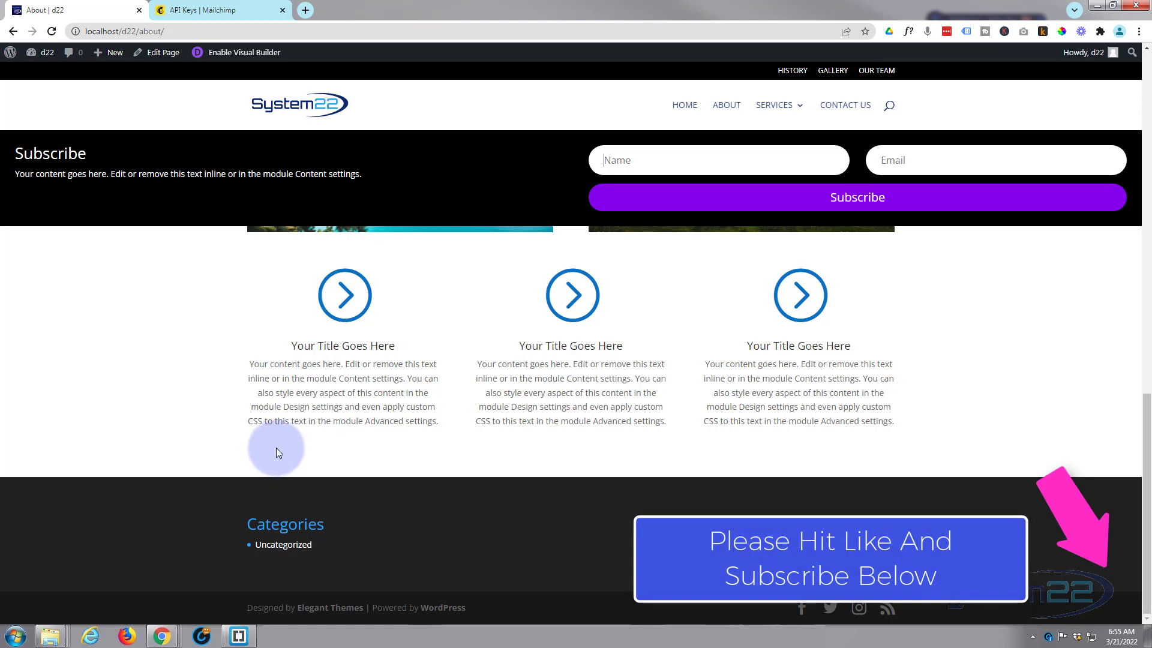
scroll(276, 452, "up", 5)
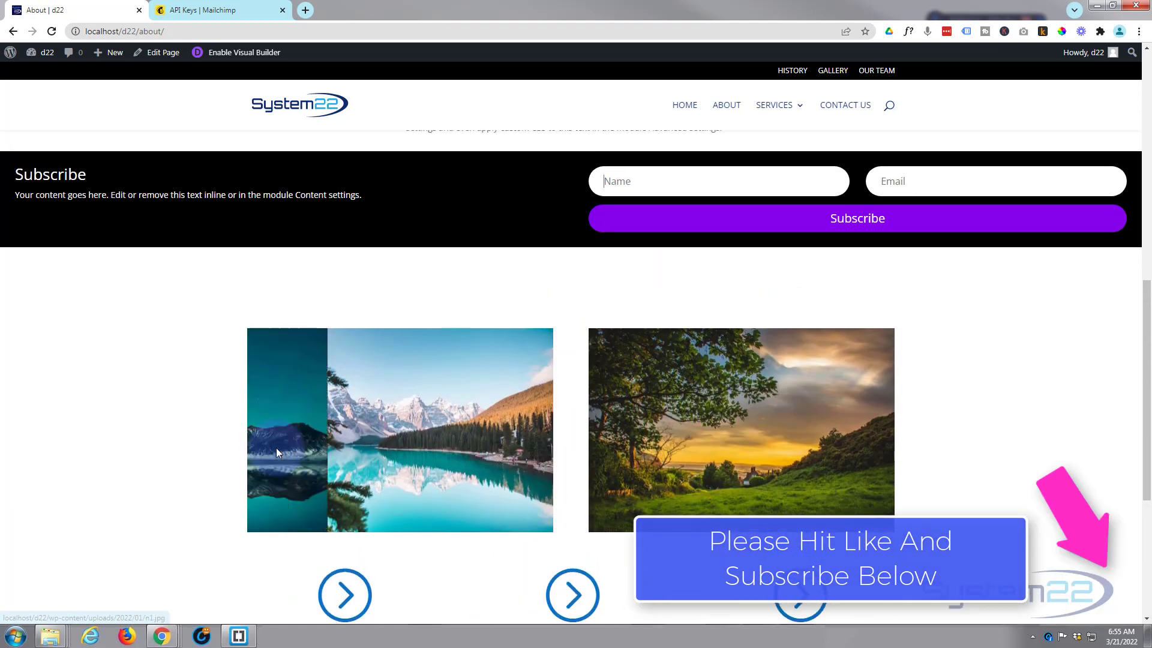
scroll(276, 452, "up", 5)
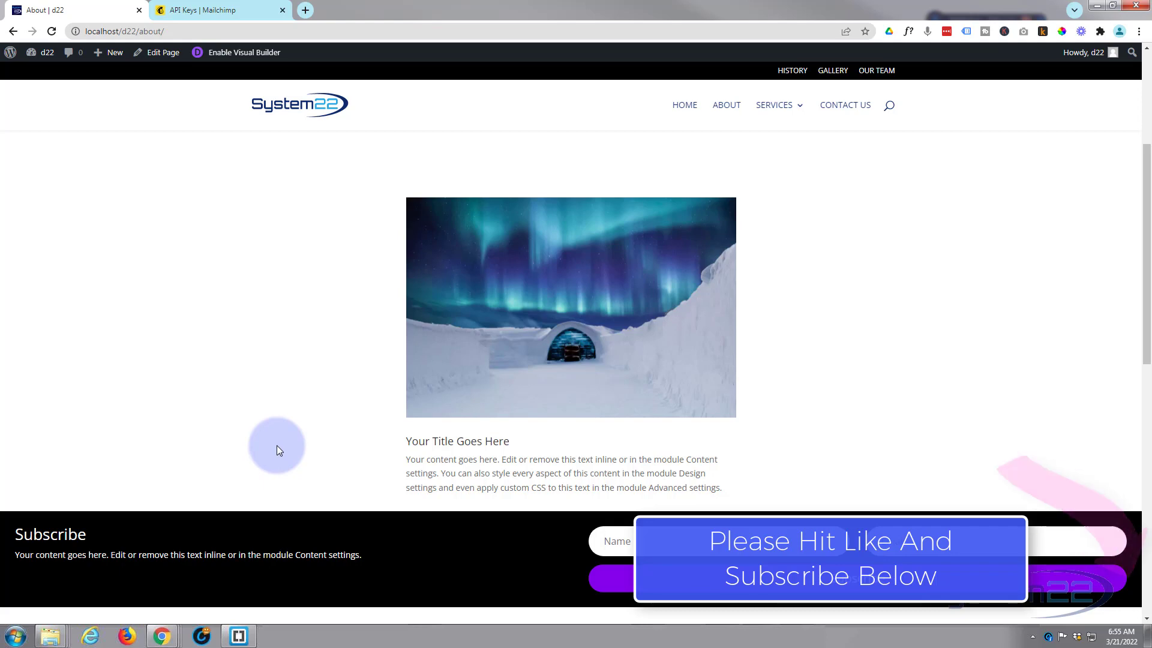
scroll(276, 445, "up", 4)
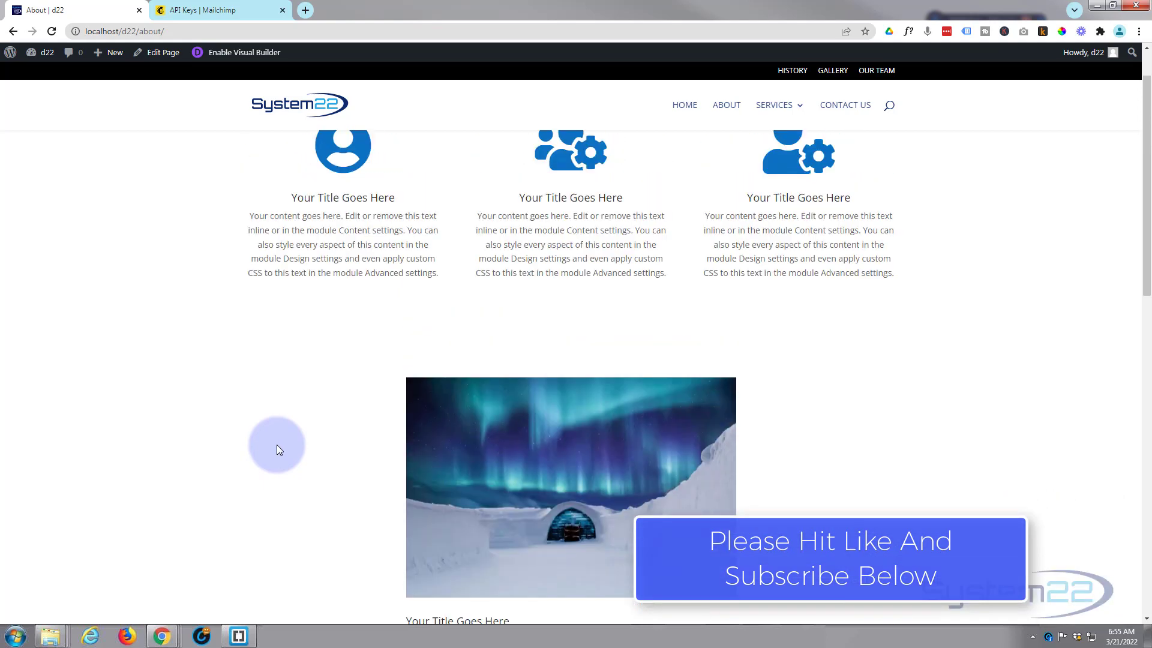
scroll(275, 444, "down", 9)
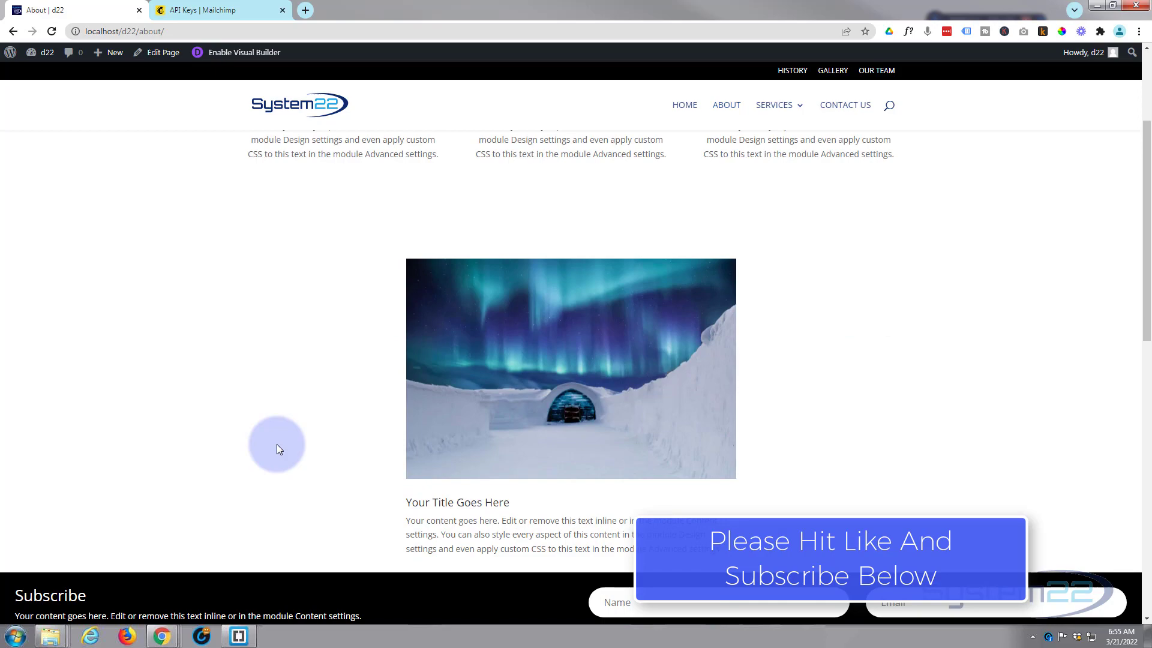
scroll(276, 444, "down", 6)
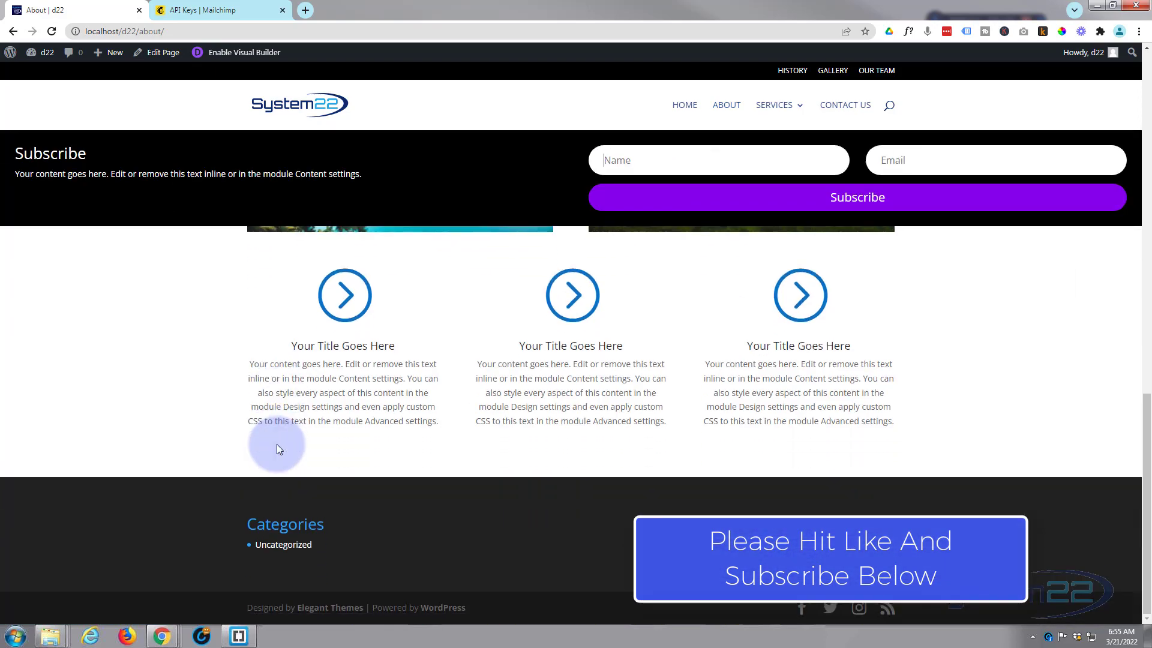
scroll(276, 445, "up", 4)
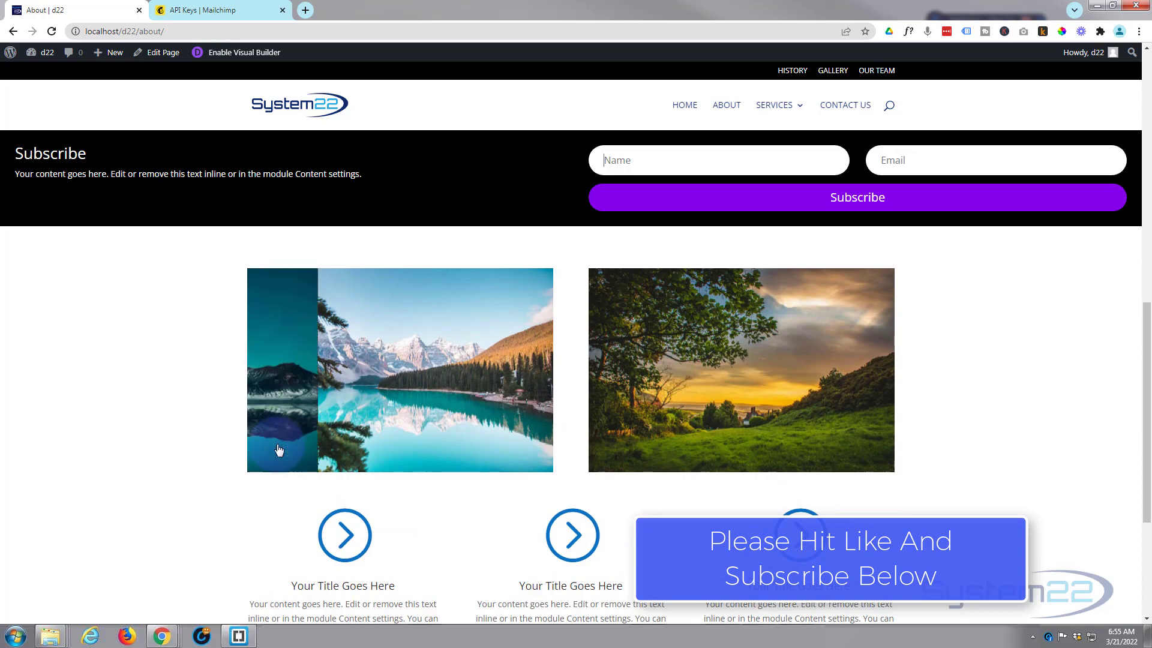